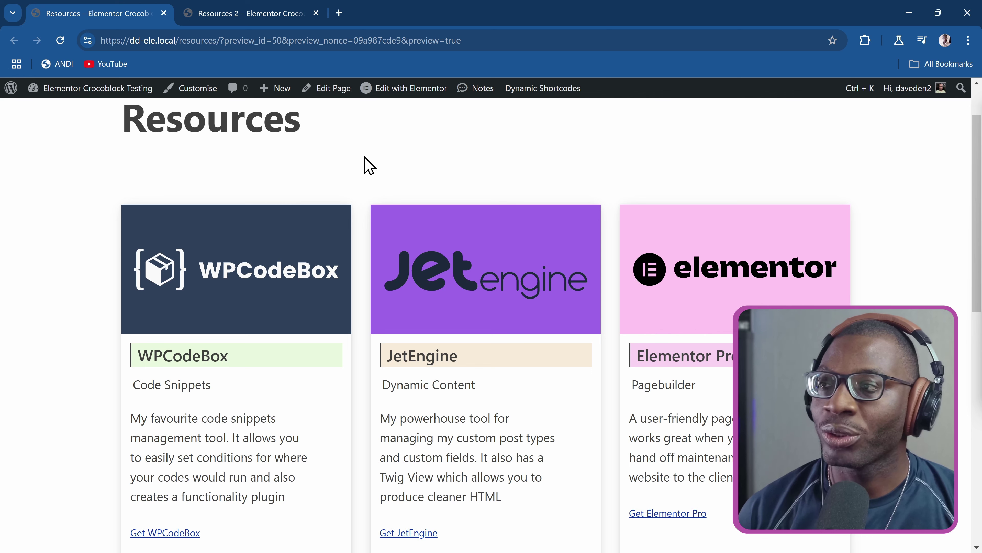
# - Switch to the Resources 2 page preview
pyautogui.click(253, 13)
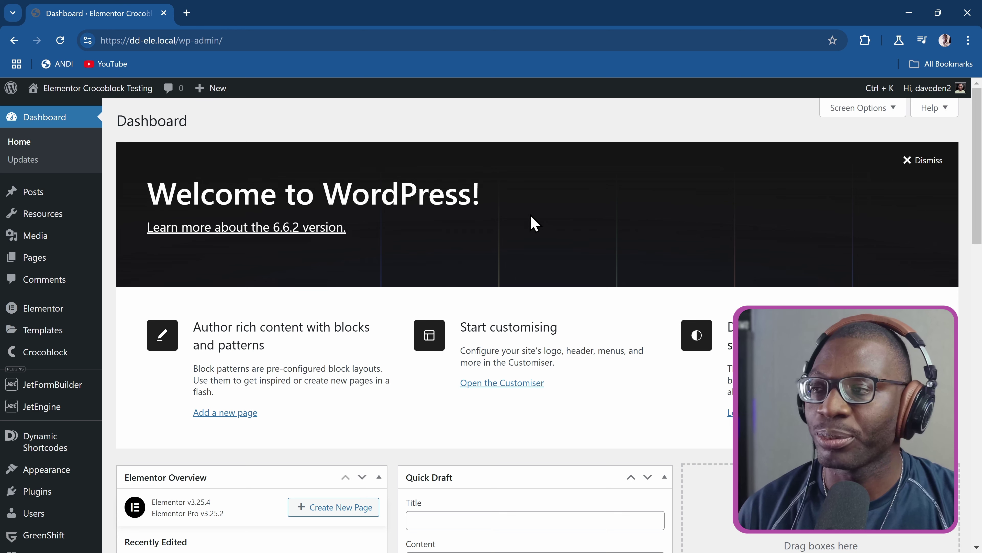
# - Open the Resources custom post type in JetEngine and examine its meta fields
pyautogui.hotkey('ctrl', 'k')
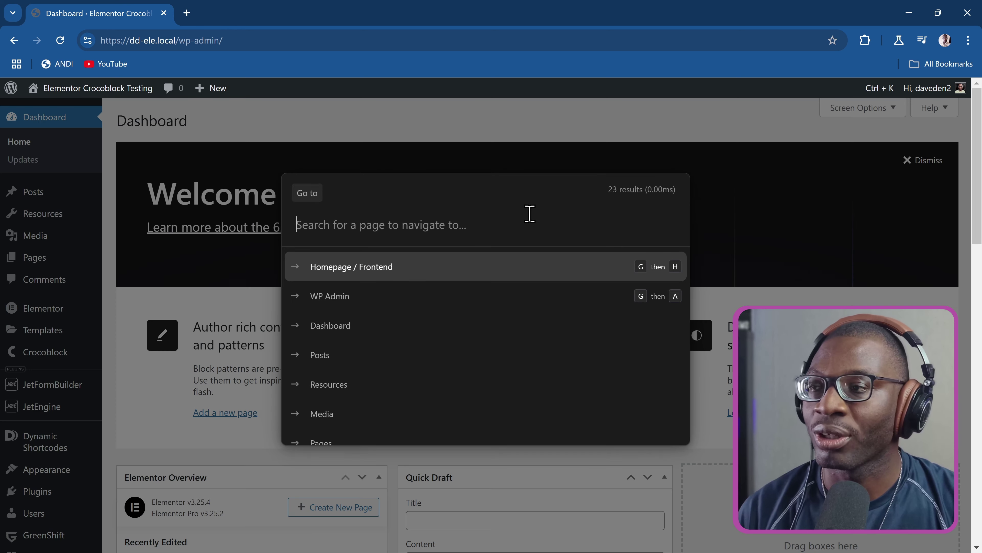
pyautogui.write('Jet post')
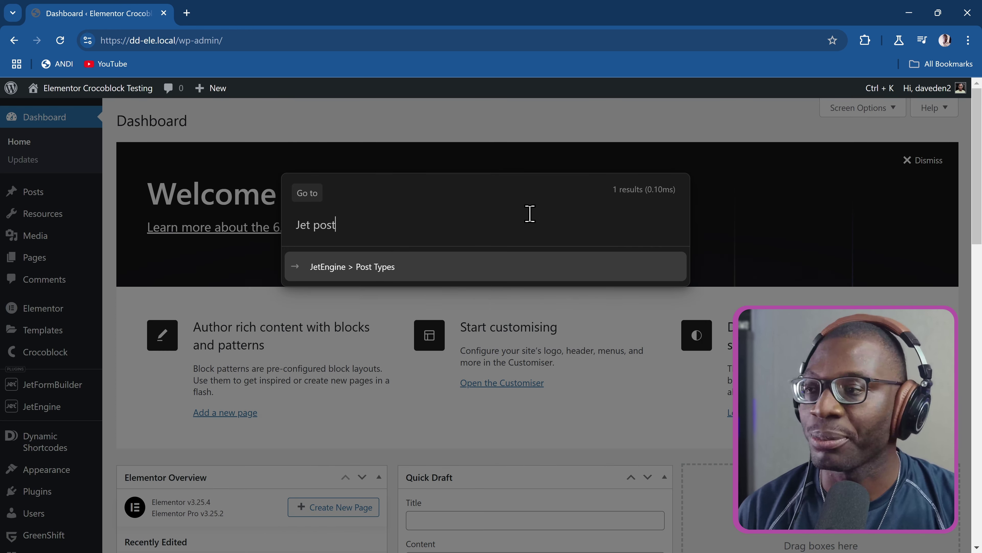
pyautogui.press('Return')
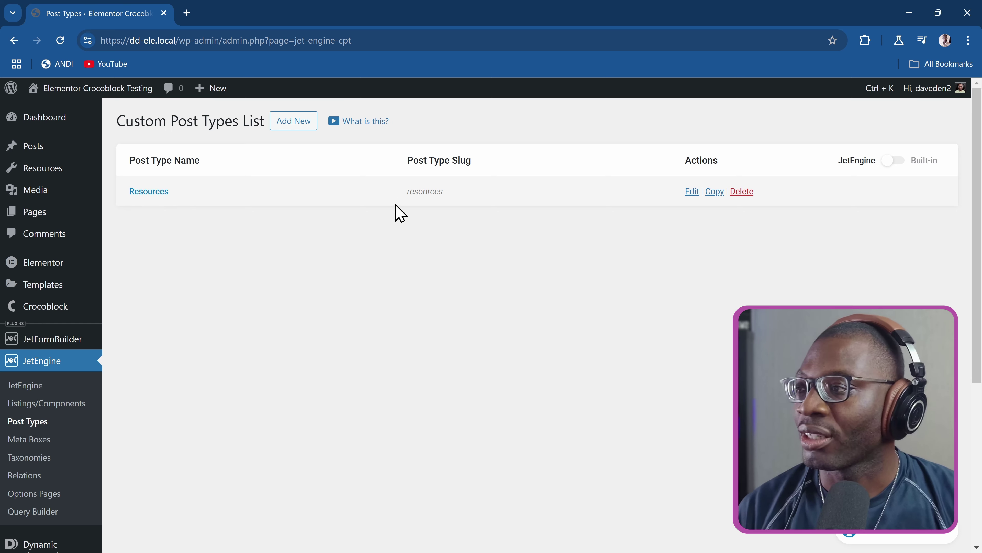
pyautogui.click(149, 193)
pyautogui.scroll(-7, 309, 241)
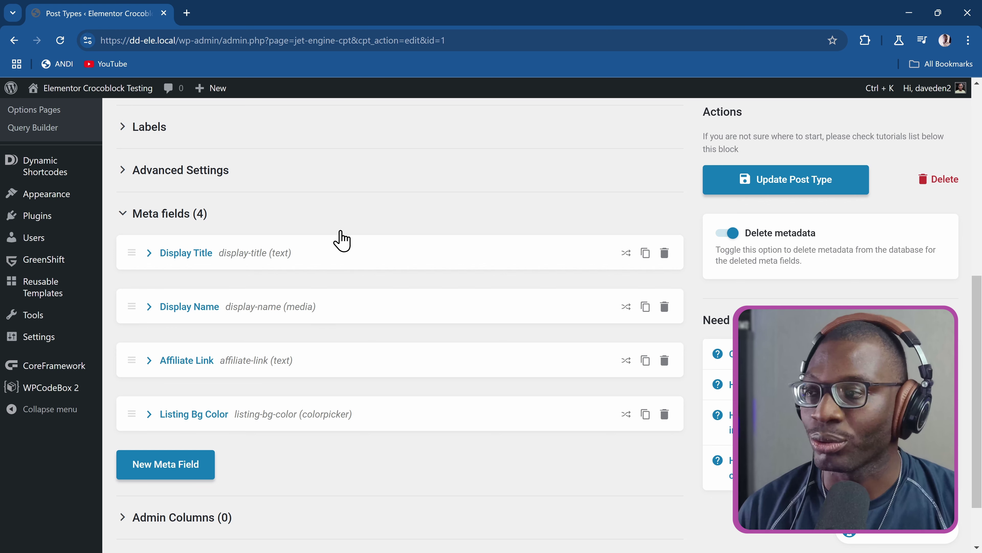
# - Open the Resource Types taxonomy in JetEngine and review its post type assignment and meta fields
pyautogui.hotkey('ctrl', 'k')
pyautogui.write('jet tax')
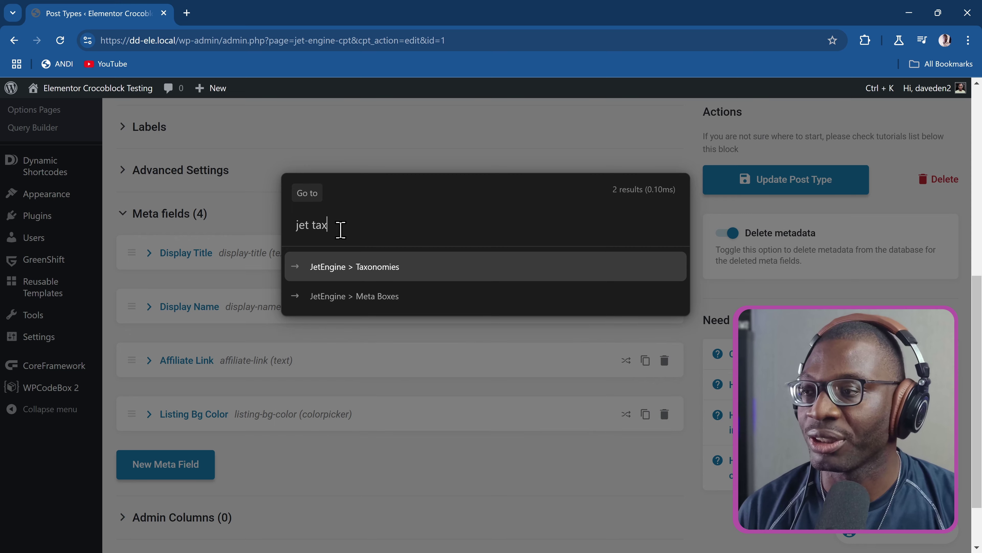
pyautogui.press('Return')
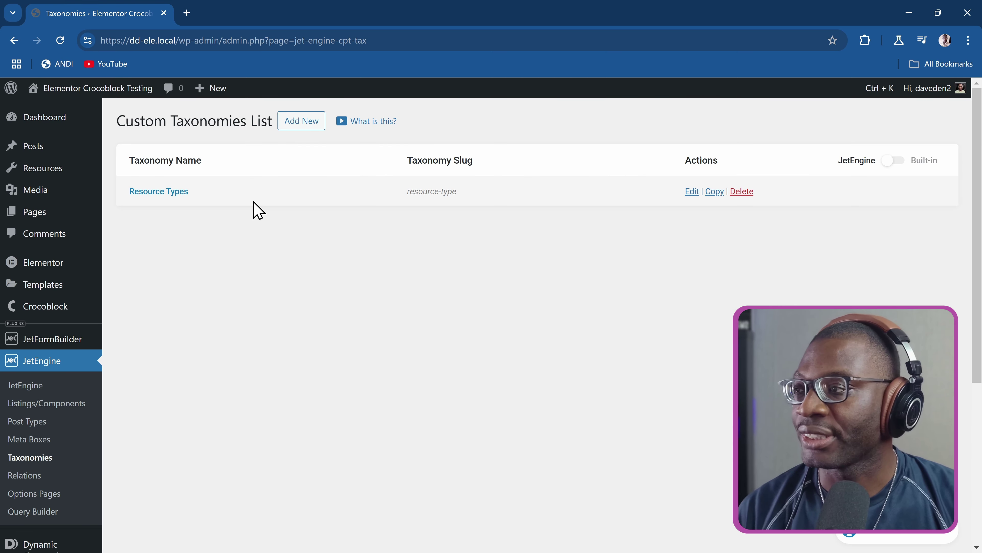
pyautogui.click(169, 192)
pyautogui.scroll(-1, 352, 258)
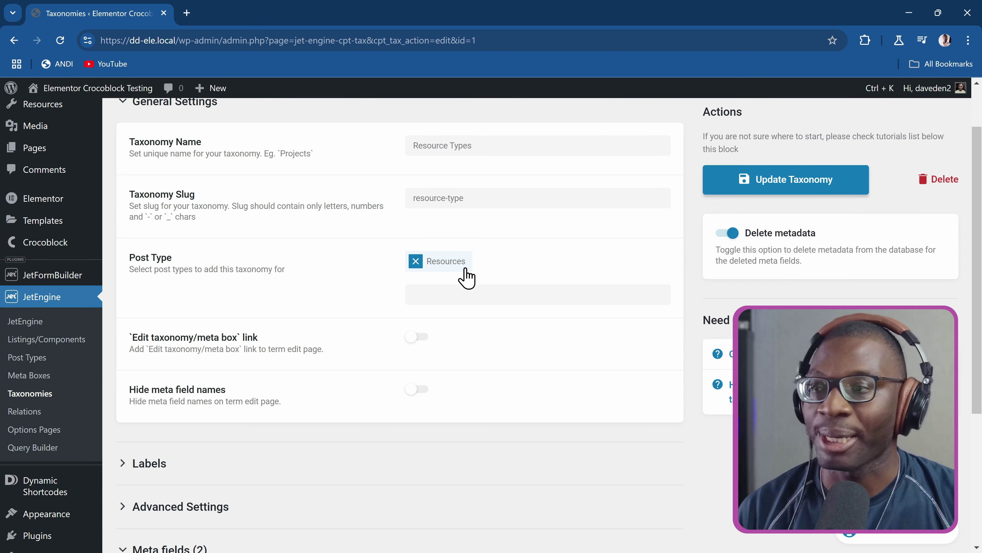
pyautogui.scroll(-5, 466, 278)
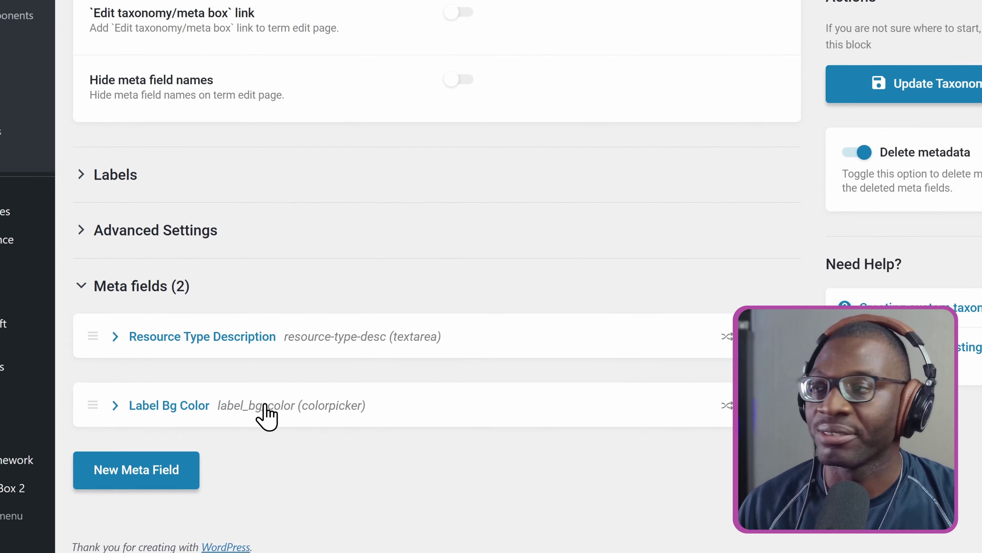
pyautogui.scroll(6, 267, 416)
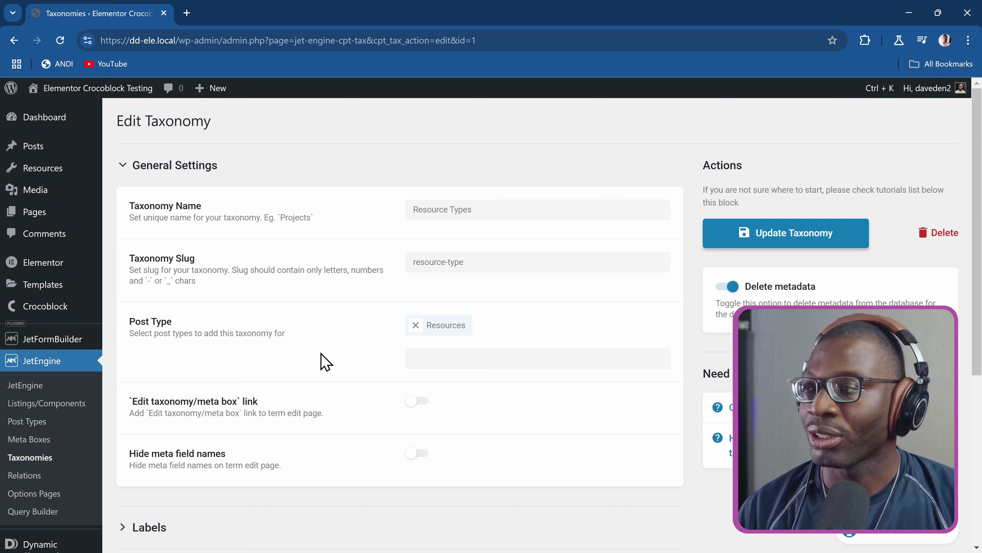
# - Open the Dynamic Shortcodes entry from the list of all resources and review its settings fields and assigned resource types
pyautogui.hotkey('ctrl', 'k')
pyautogui.write('all')
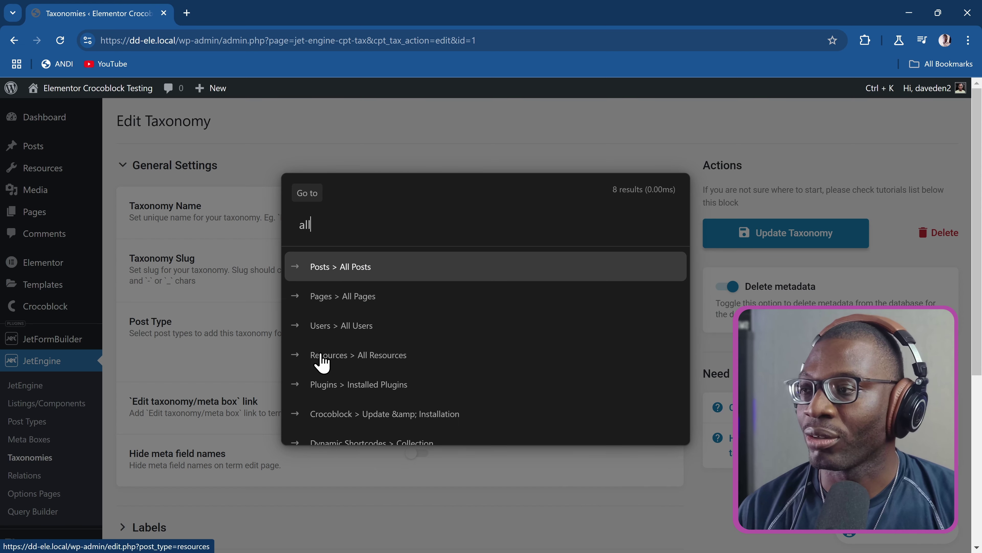
pyautogui.write(' res')
pyautogui.press('Return')
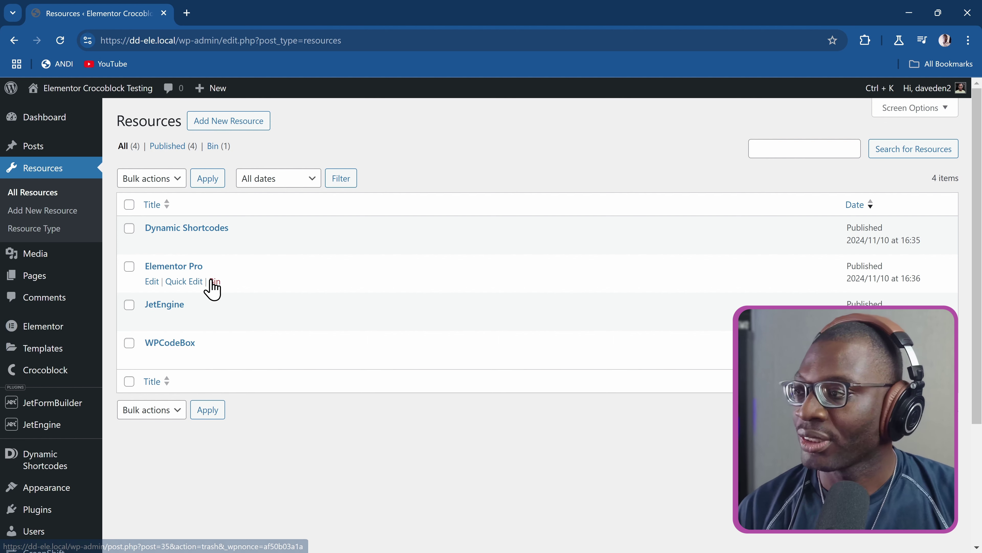
pyautogui.click(214, 234)
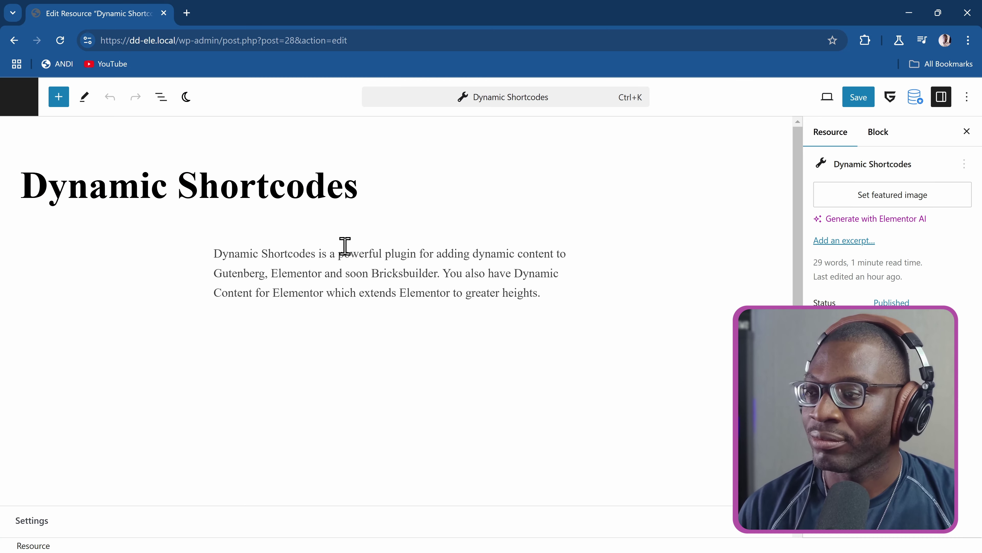
pyautogui.scroll(-2, 354, 272)
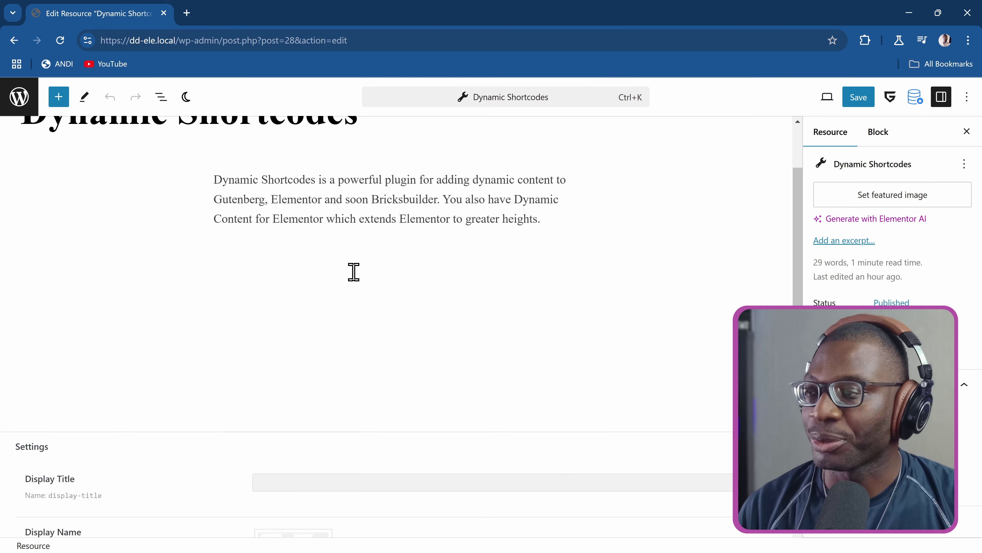
pyautogui.scroll(-5, 354, 272)
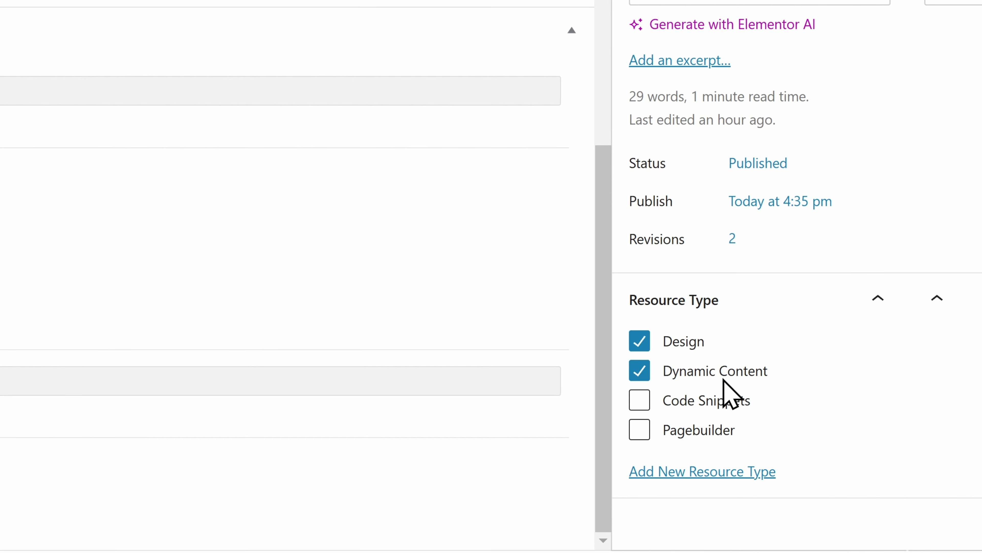
pyautogui.scroll(5, 587, 285)
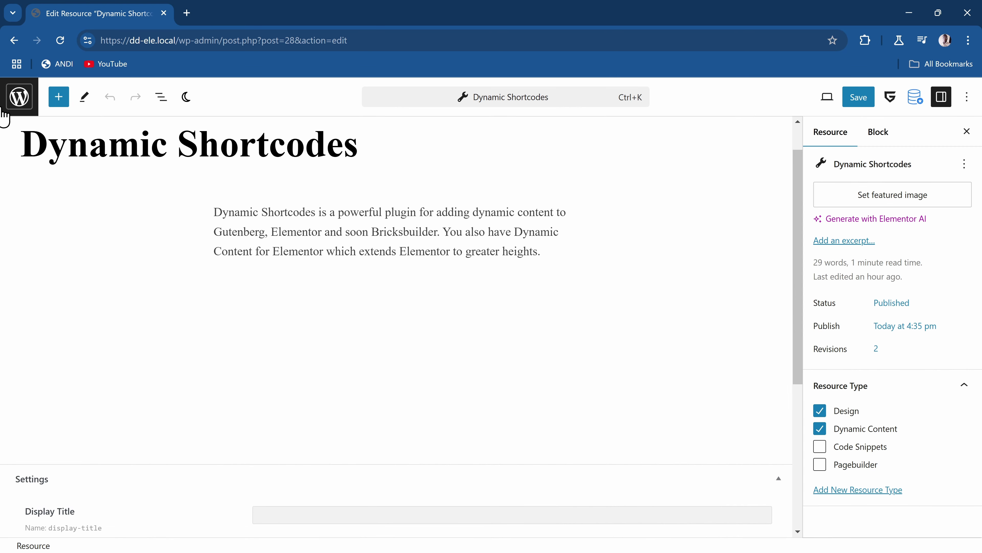
# - Return to the resources list, open the Code Snippets resource type and examine its description and Label Bg Color fields
pyautogui.click(16, 104)
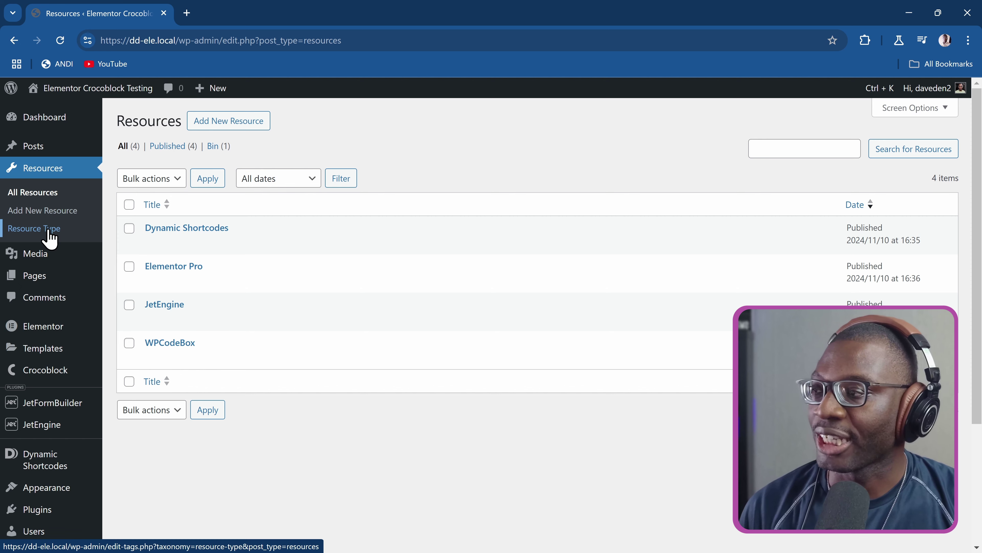
pyautogui.click(49, 236)
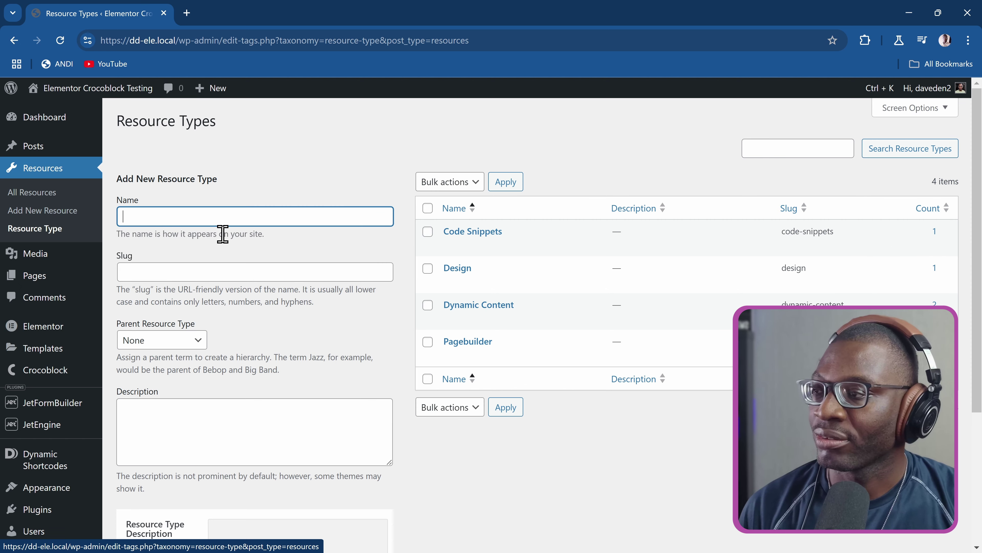
pyautogui.click(477, 231)
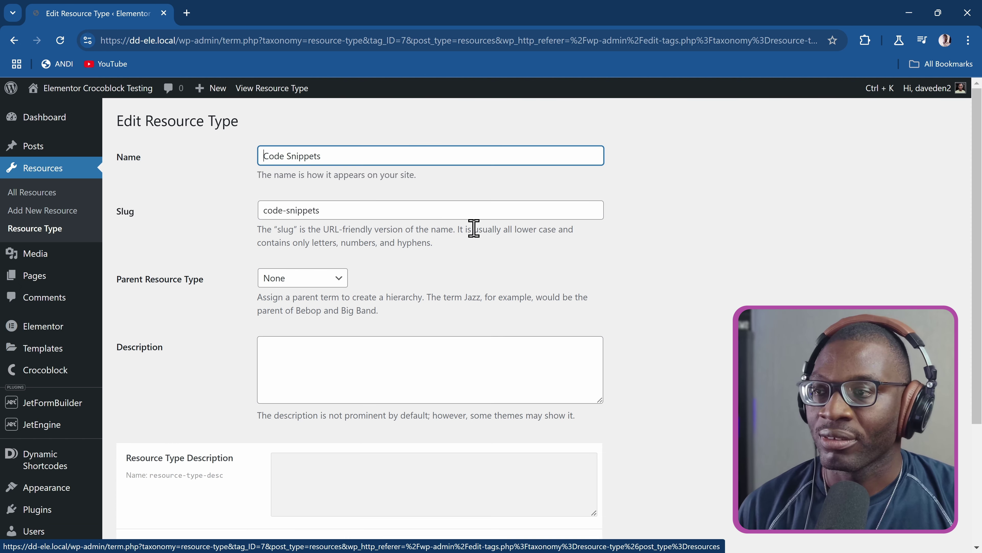
pyautogui.scroll(-1, 577, 279)
pyautogui.scroll(-3, 577, 286)
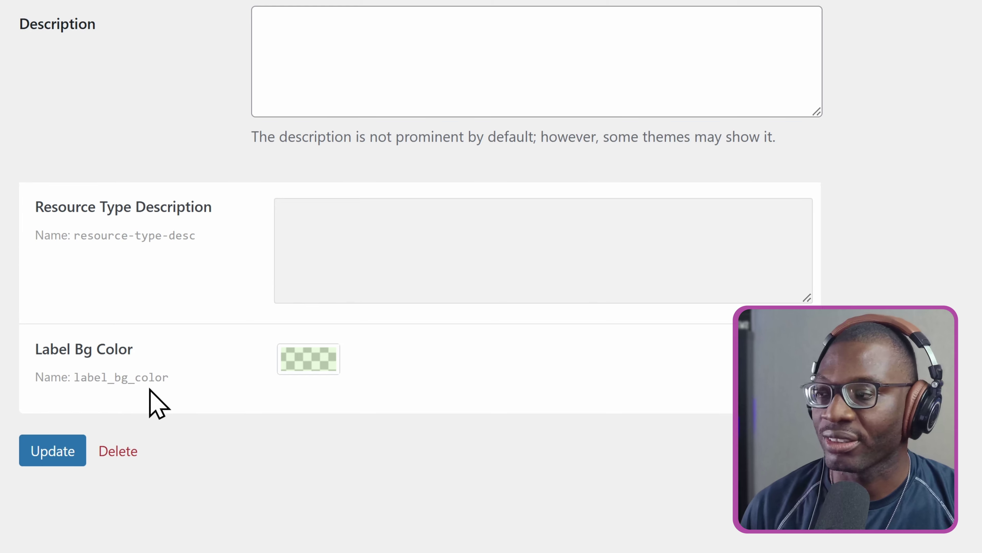
pyautogui.moveTo(175, 380)
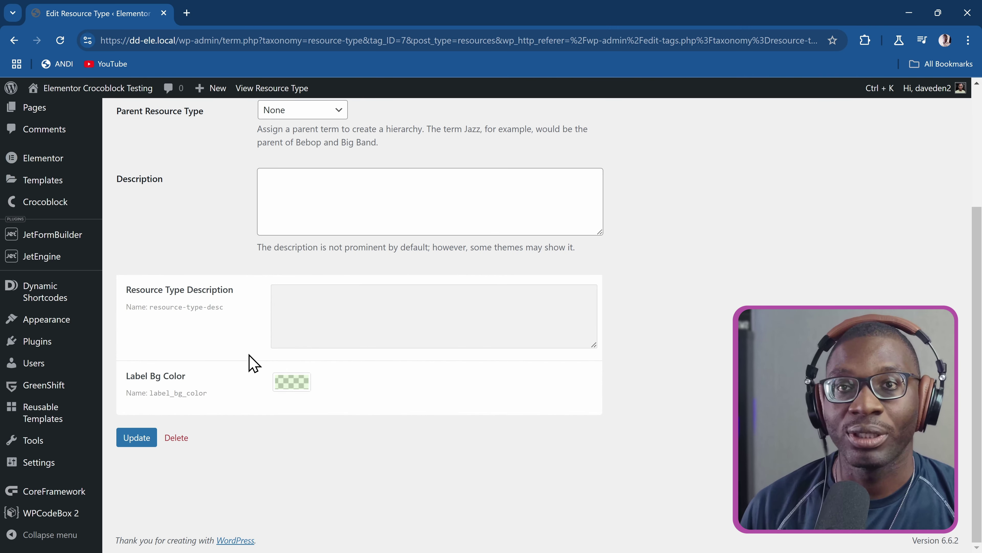
pyautogui.scroll(2, 245, 357)
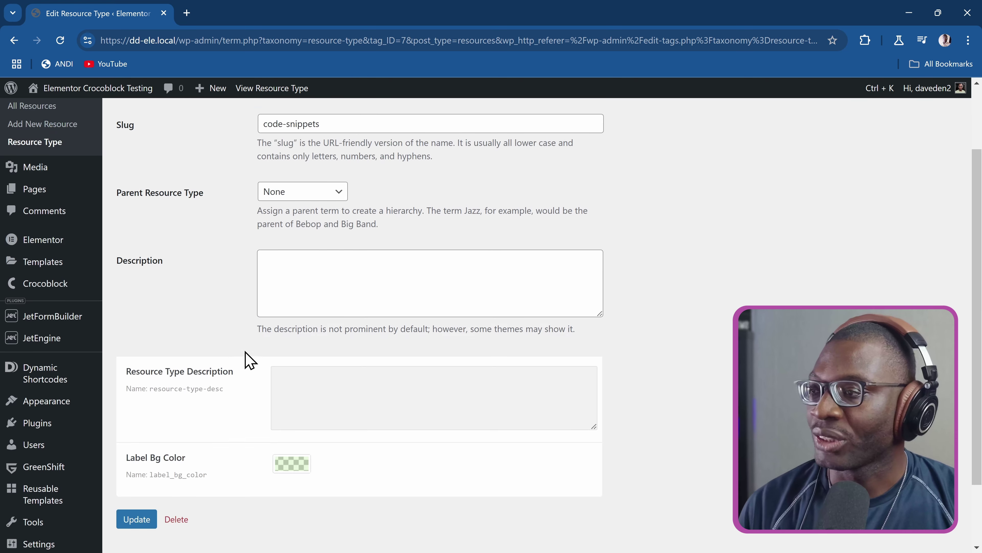
pyautogui.scroll(-3, 245, 357)
pyautogui.scroll(4, 246, 368)
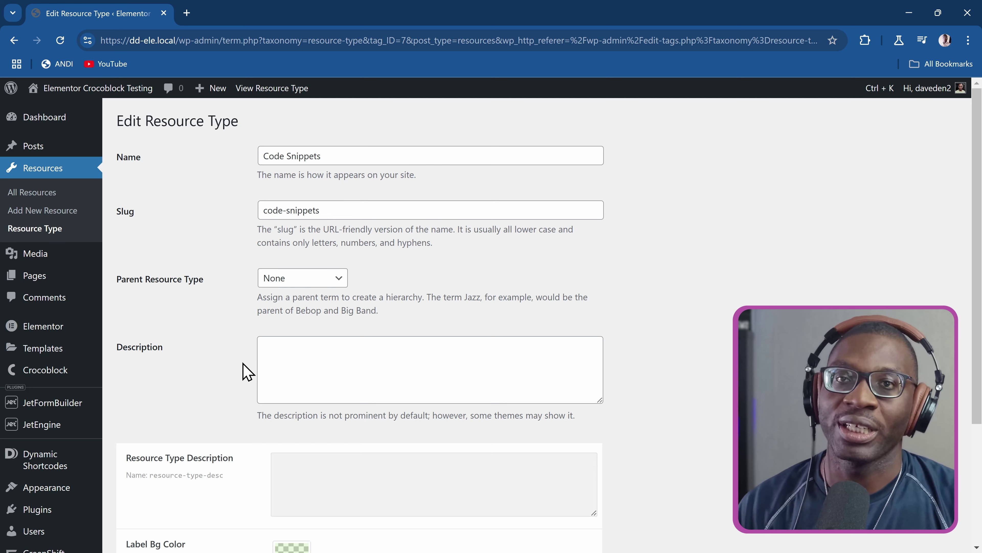
# - Create a new page titled "Resource Test" and publish it
pyautogui.hotkey('ctrl', 'k')
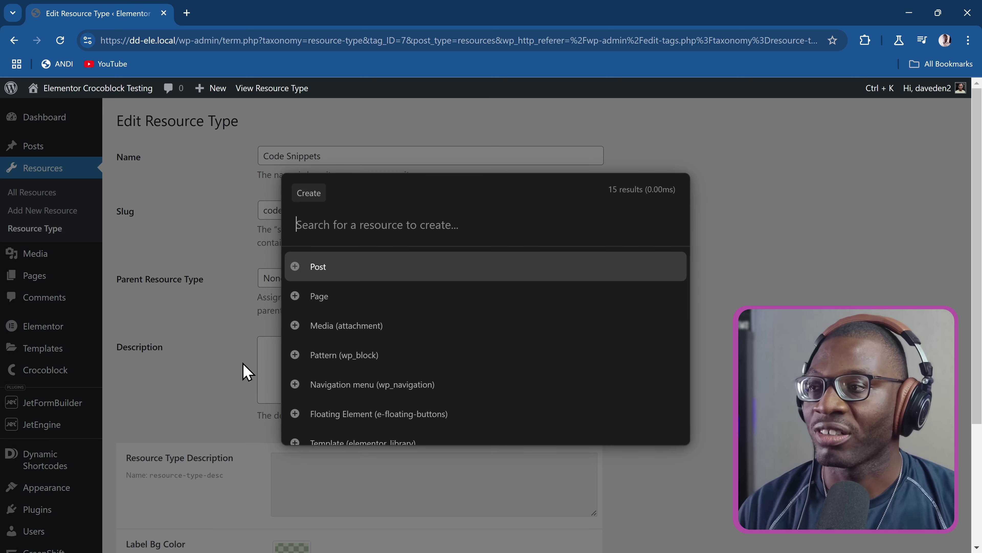
pyautogui.write('page')
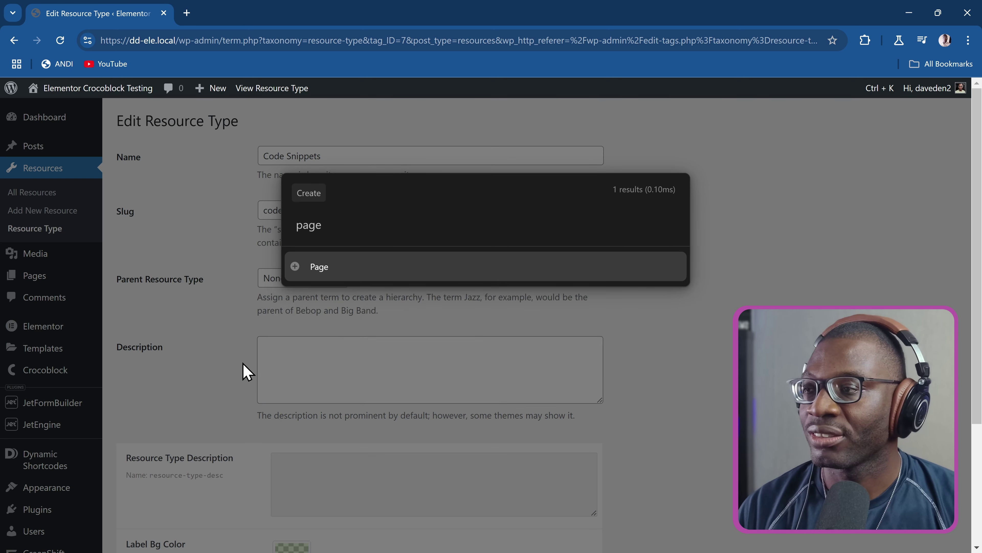
pyautogui.press('Return')
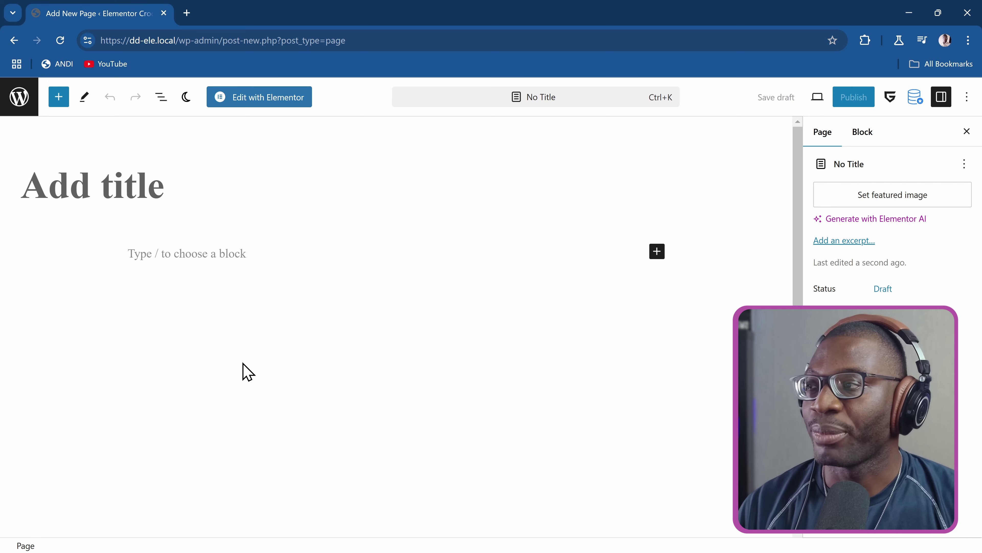
pyautogui.click(184, 198)
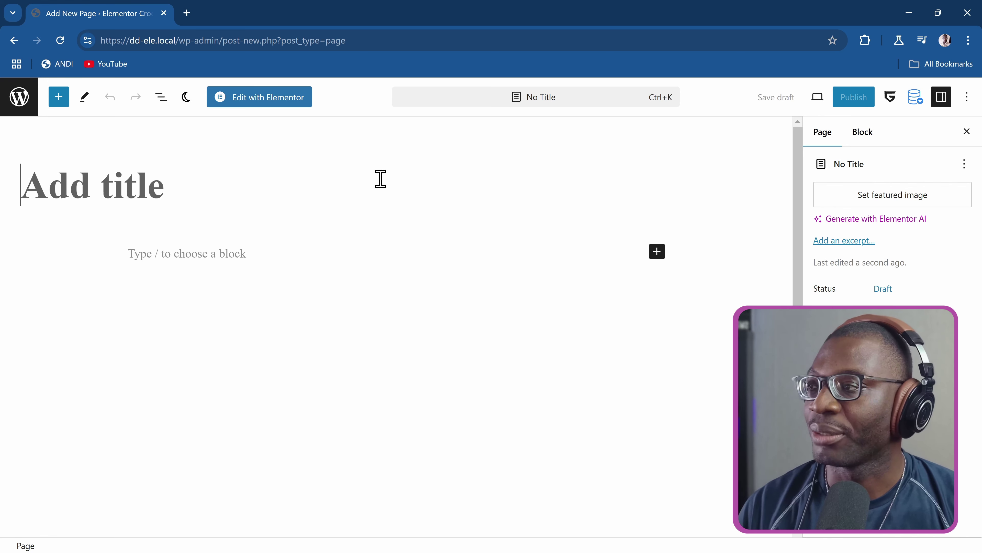
pyautogui.write('Reso')
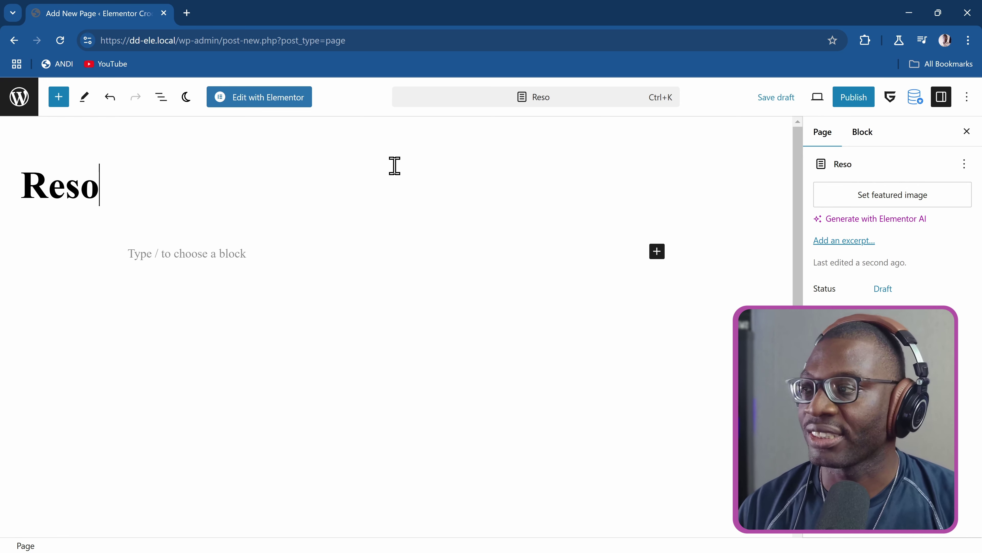
pyautogui.write('urce Test')
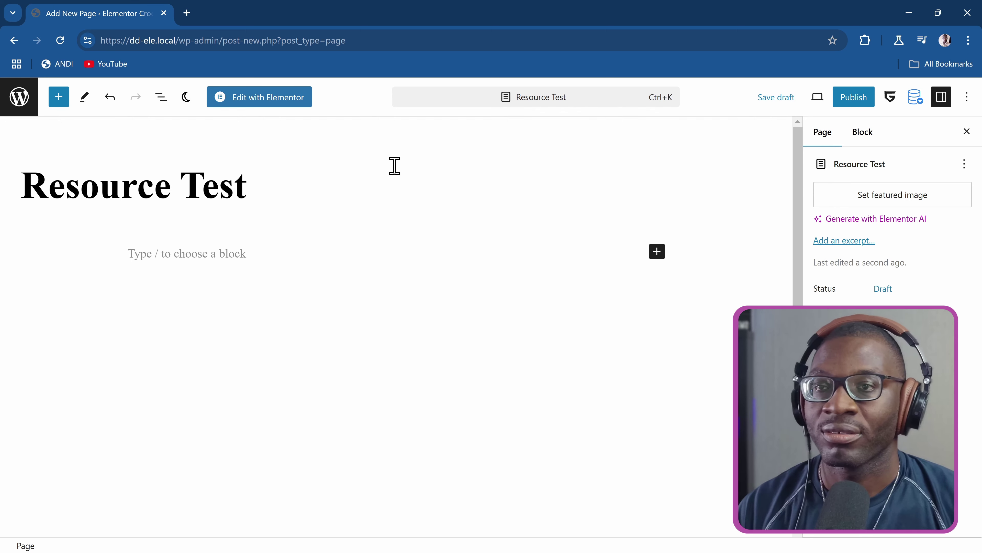
pyautogui.click(852, 100)
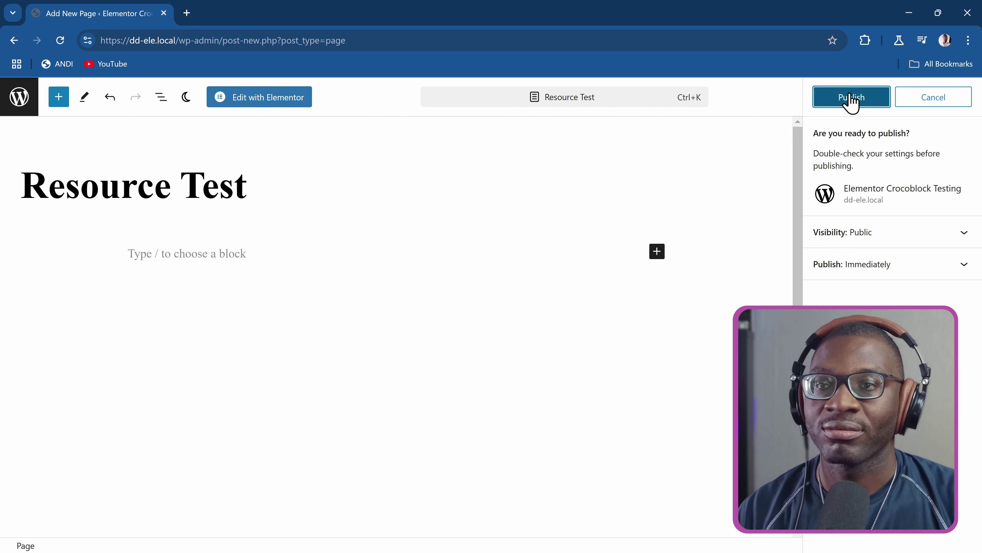
pyautogui.click(851, 97)
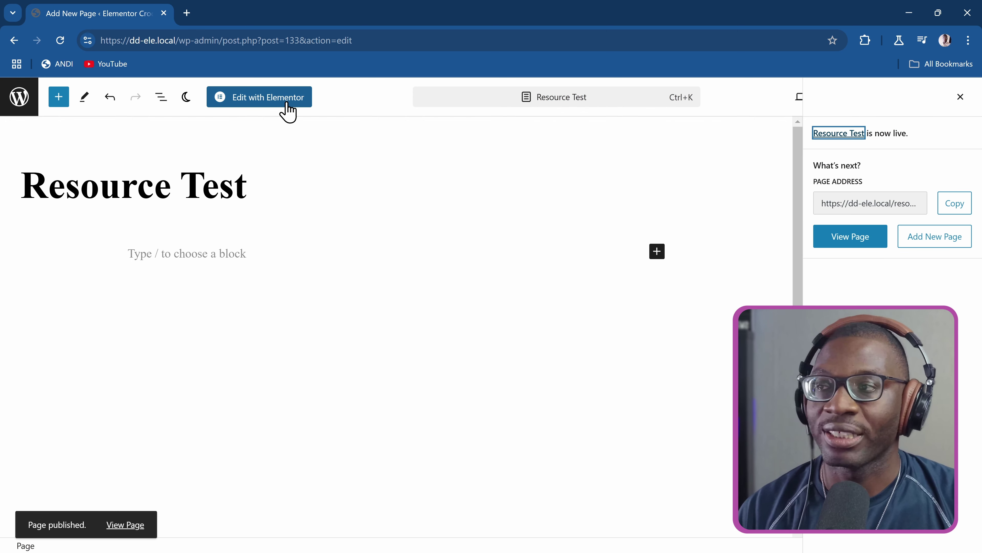
# - Open the Resource Test page in the Elementor editor and add a Loop Grid widget to its empty content area
pyautogui.click(288, 112)
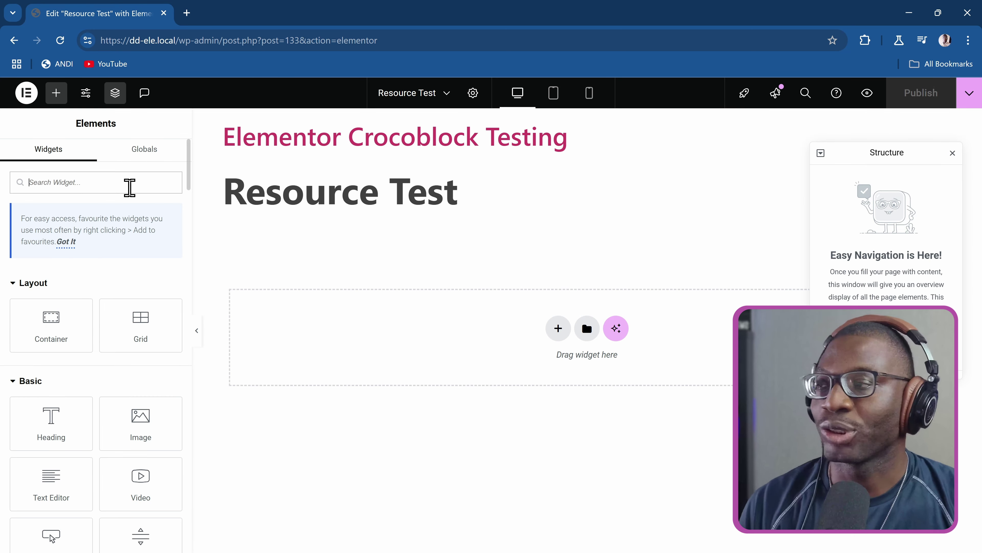
pyautogui.write('loop')
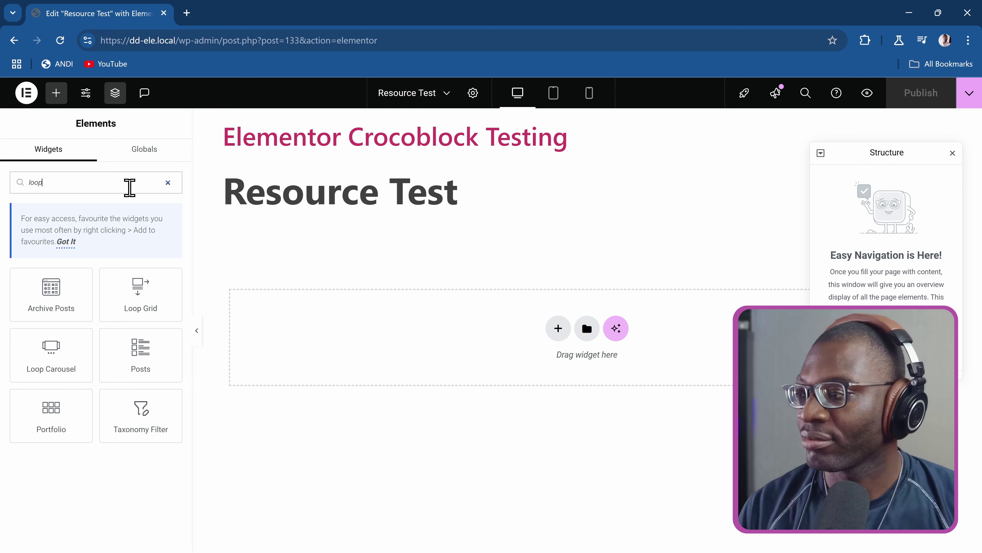
pyautogui.moveTo(149, 273); pyautogui.dragTo(350, 296)
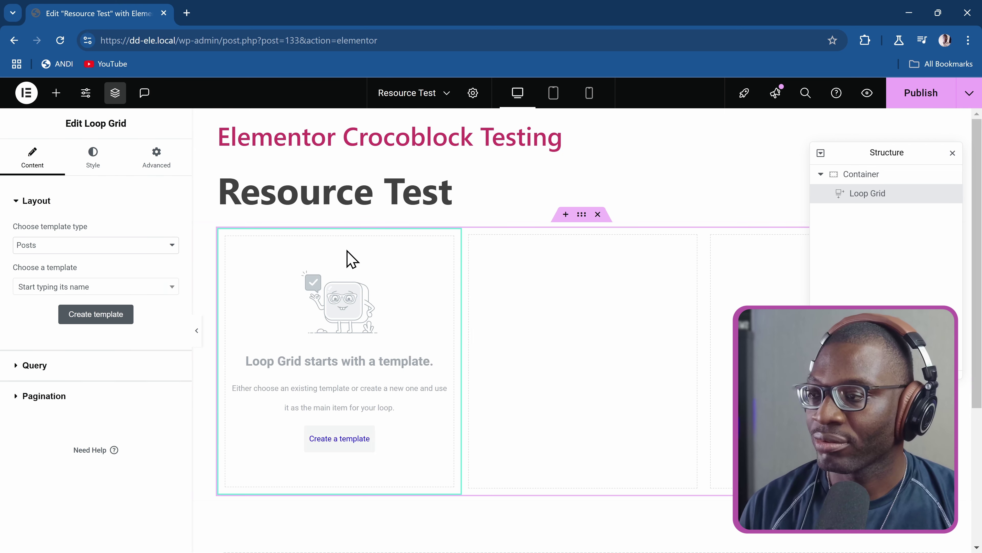
# - Create a new template for the Loop Grid, saving the page changes, and title the loop item "Resource Listing Demo Template"
pyautogui.click(112, 314)
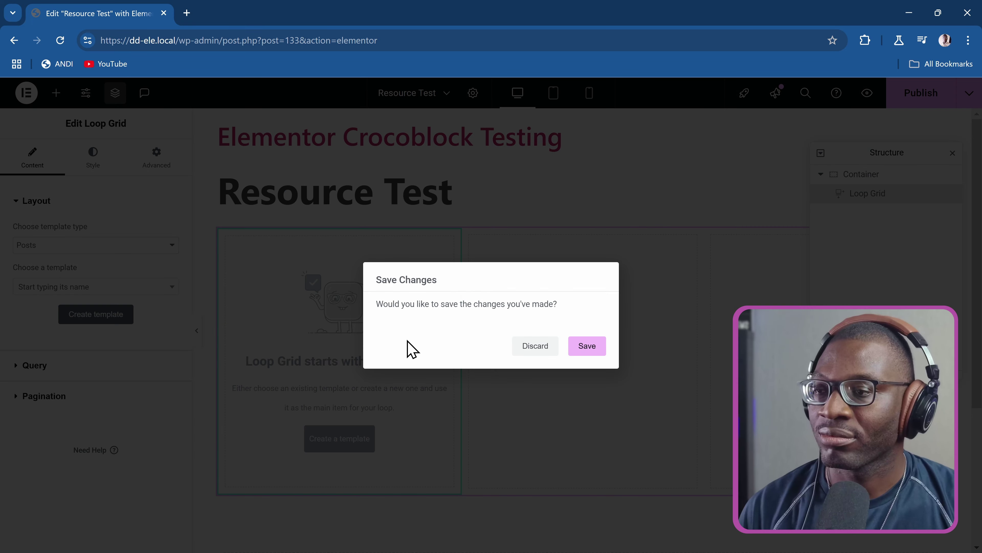
pyautogui.click(587, 346)
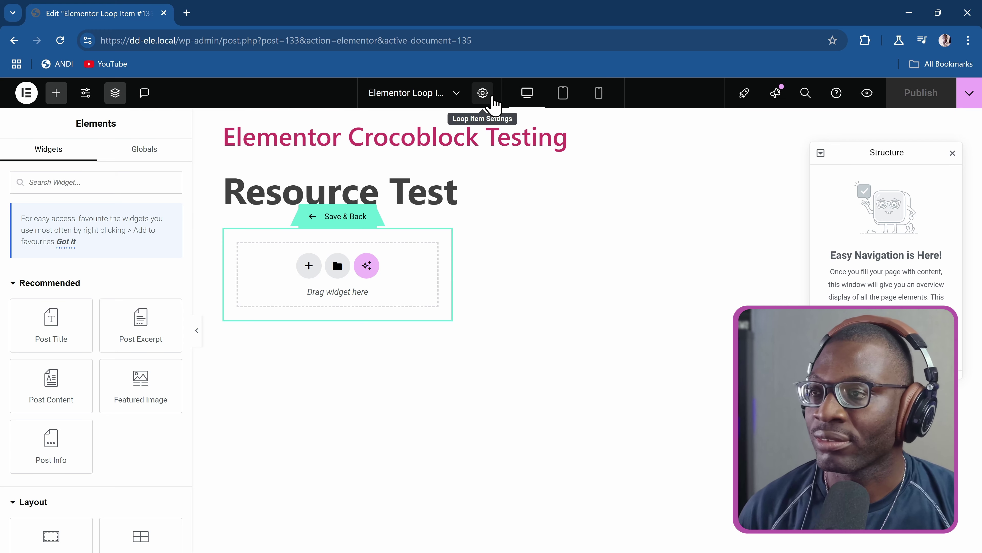
pyautogui.click(482, 93)
pyautogui.doubleClick(137, 239)
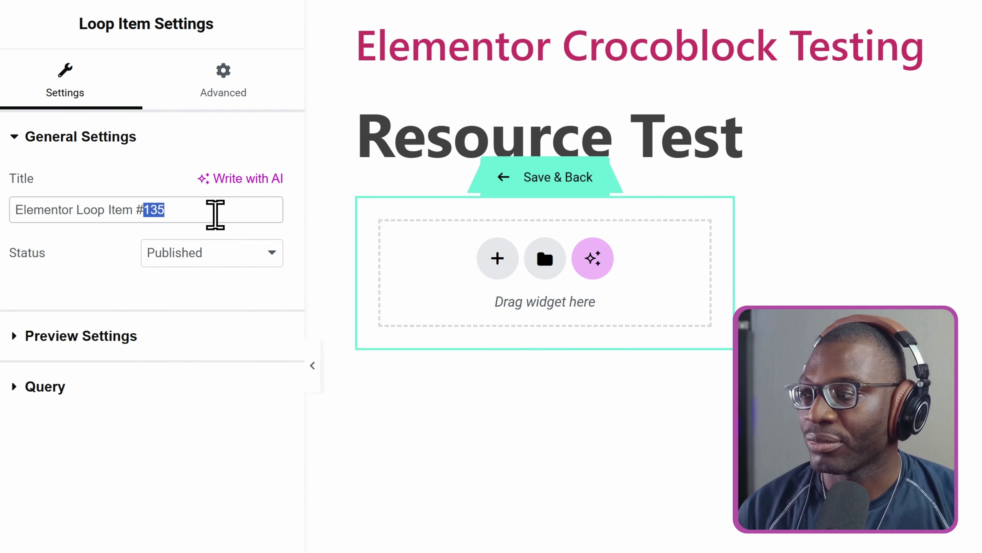
pyautogui.tripleClick(216, 215)
pyautogui.write('Re')
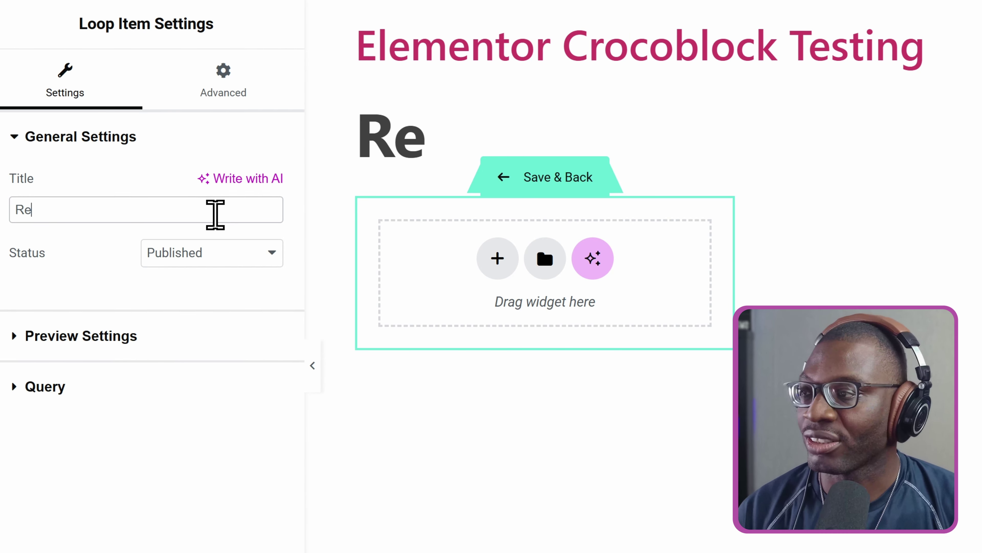
pyautogui.write('source Li')
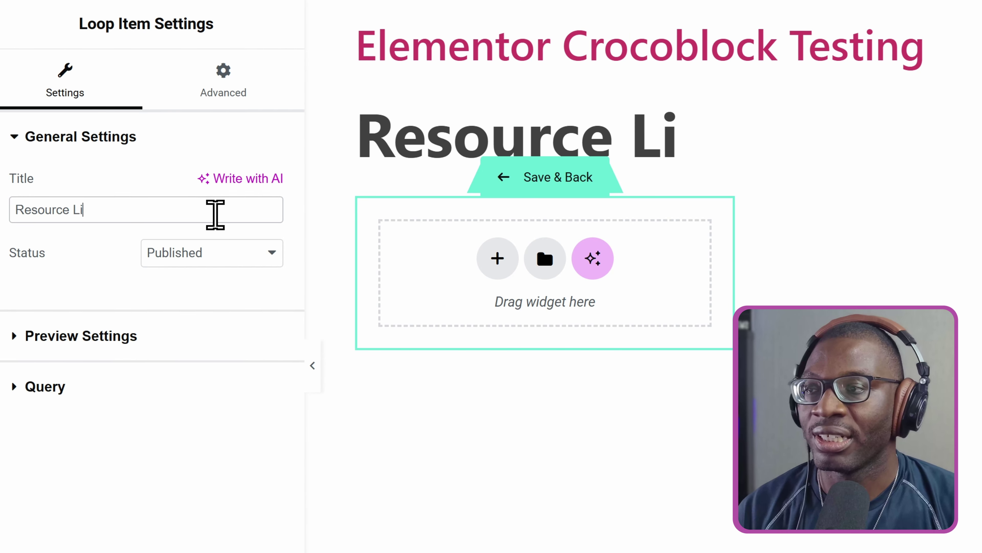
pyautogui.write('sting Demo Template')
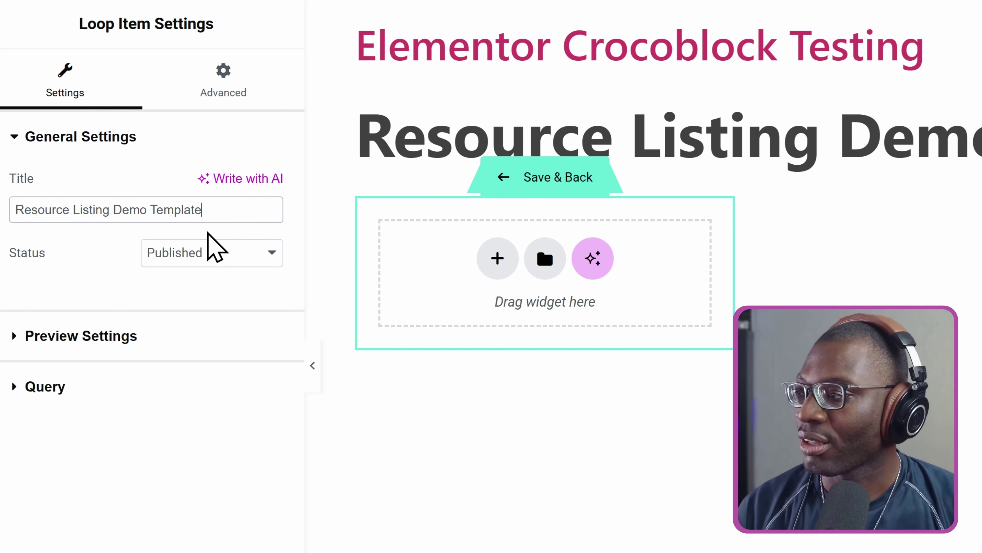
# - Set the loop item's preview to the Resource post type and apply the preview
pyautogui.click(86, 337)
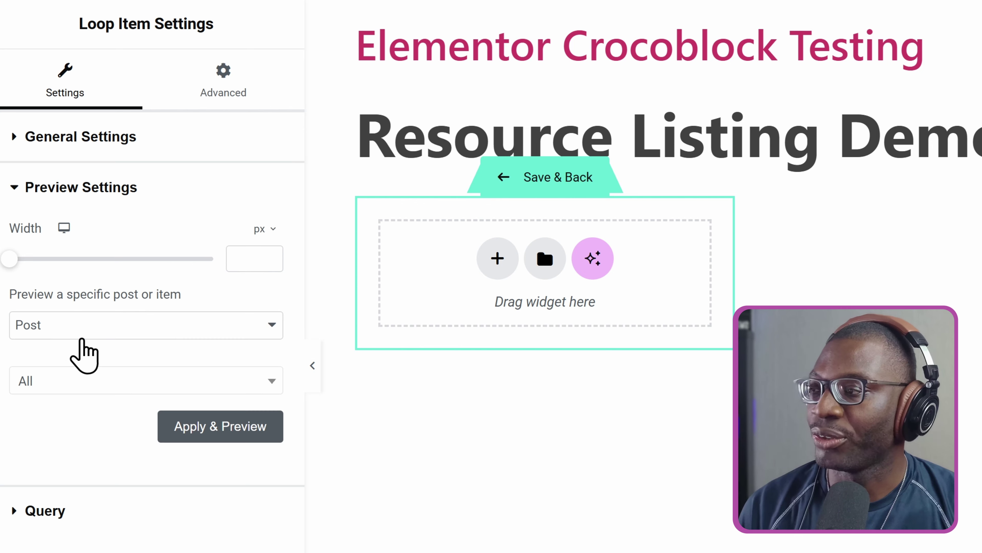
pyautogui.click(108, 326)
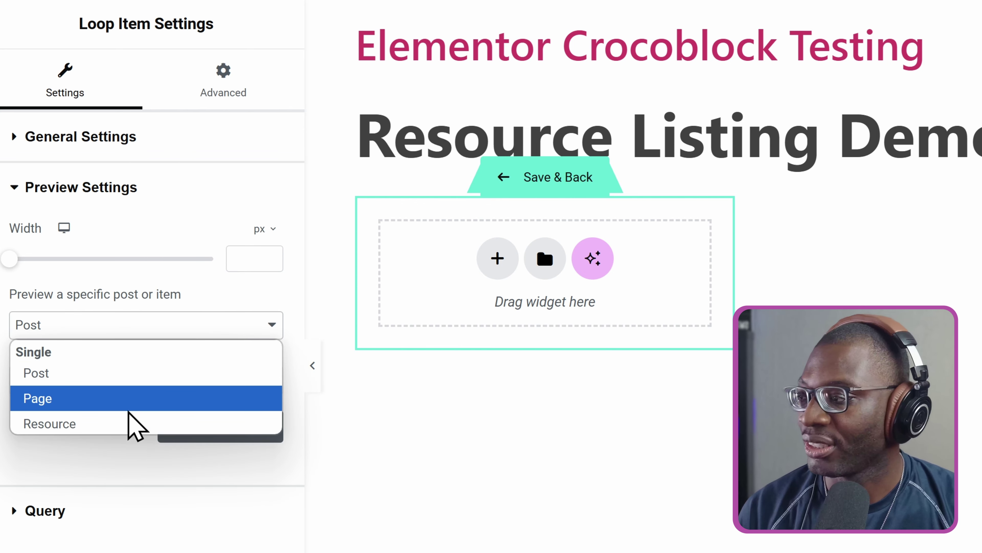
pyautogui.click(129, 423)
pyautogui.click(211, 434)
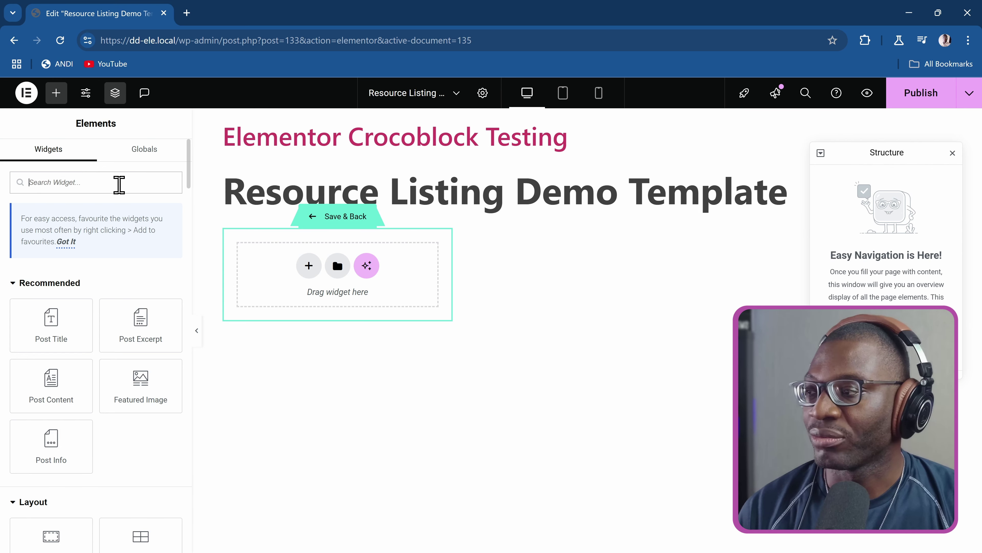
# - Add a Heading widget to the empty loop item and an Image widget below it
pyautogui.click(119, 184)
pyautogui.write('head')
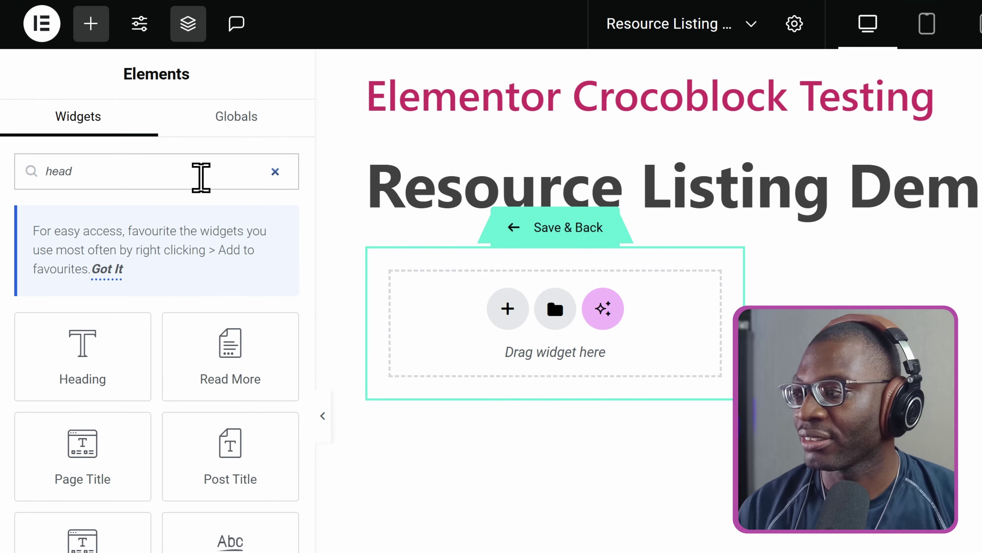
pyautogui.click(109, 360)
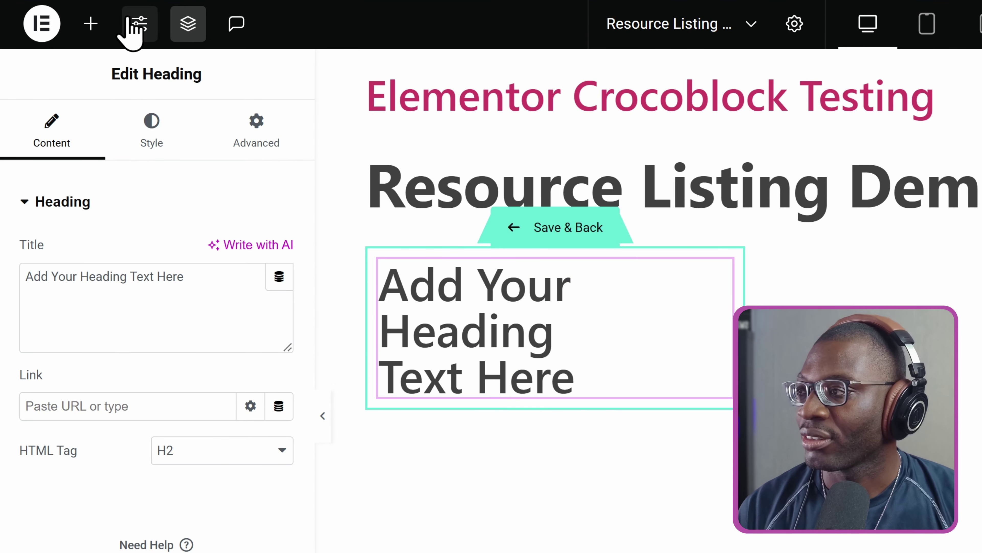
pyautogui.click(93, 24)
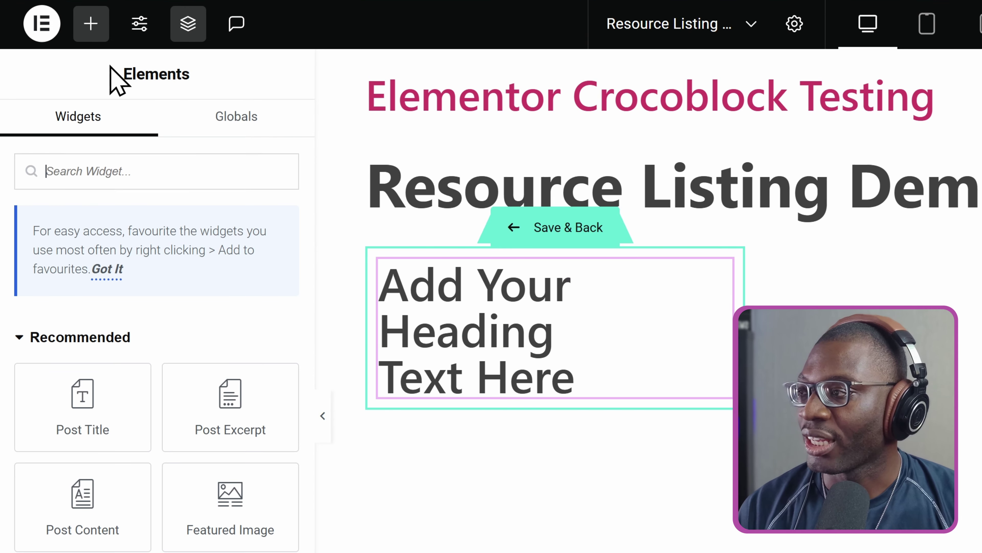
pyautogui.click(121, 188)
pyautogui.write('image')
pyautogui.click(103, 351)
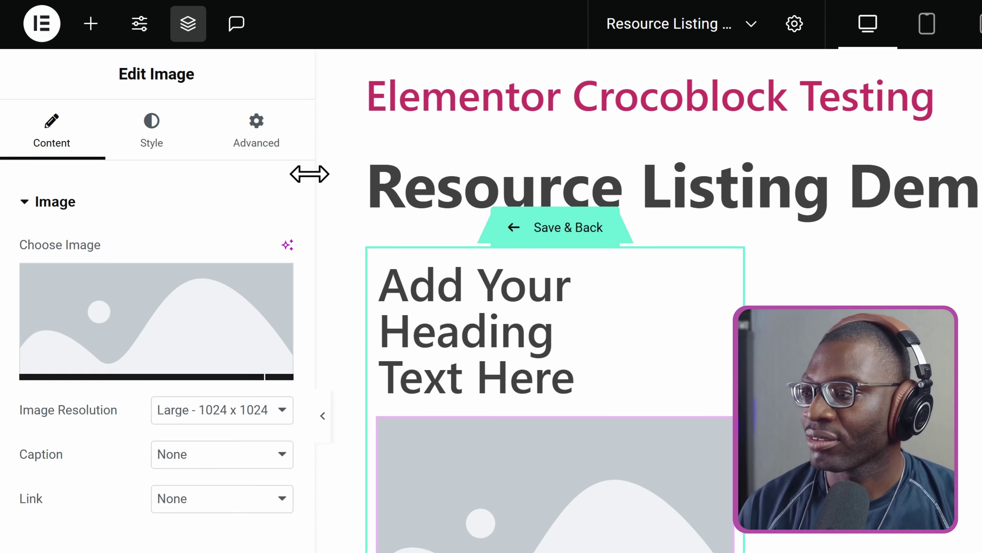
# - Add a Text Editor widget below the image and a Button widget beneath the text
pyautogui.click(93, 26)
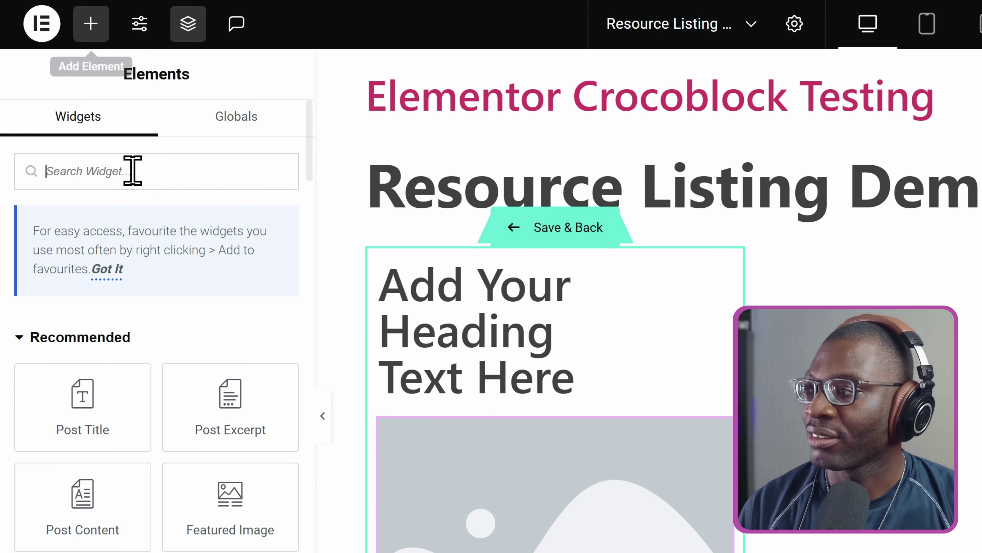
pyautogui.click(123, 181)
pyautogui.write('text')
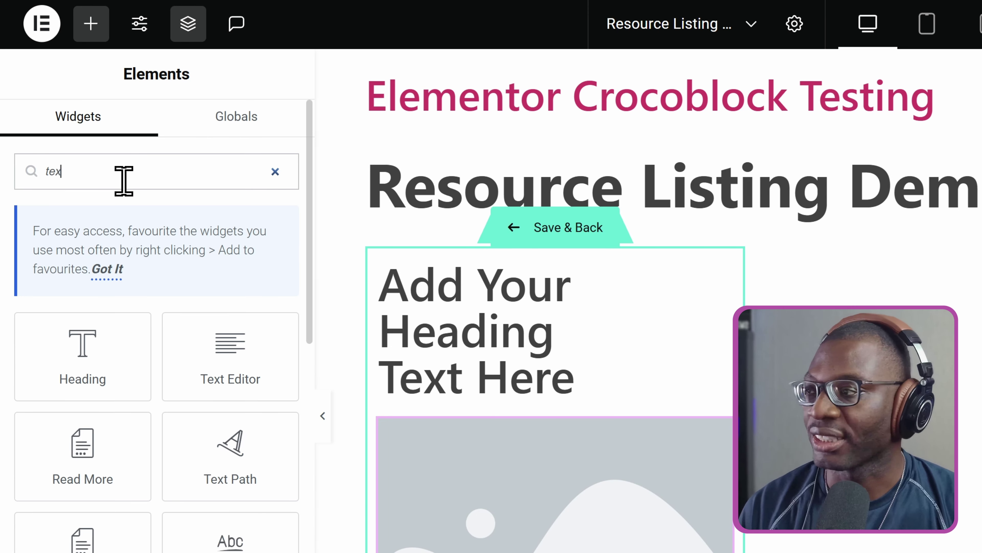
pyautogui.click(240, 354)
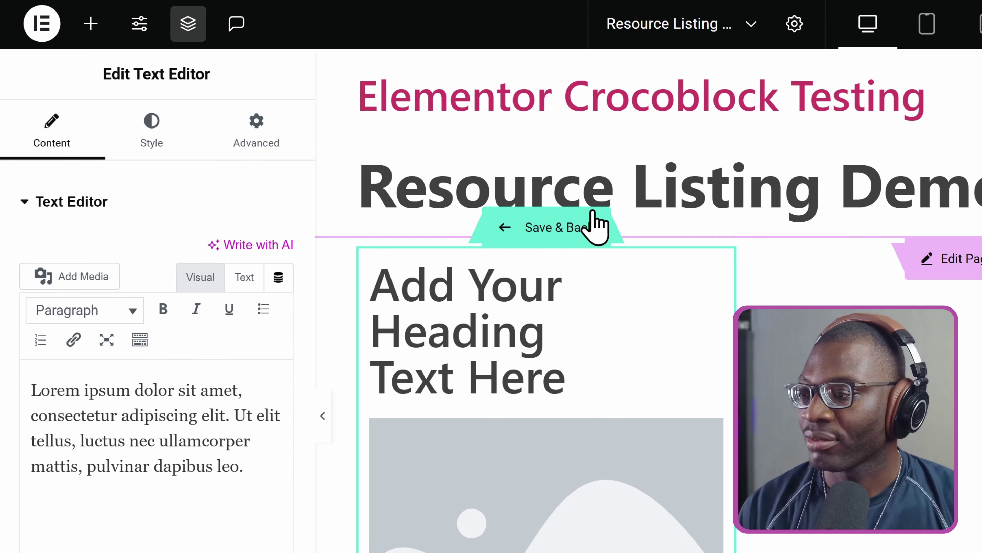
pyautogui.click(89, 26)
pyautogui.write('button')
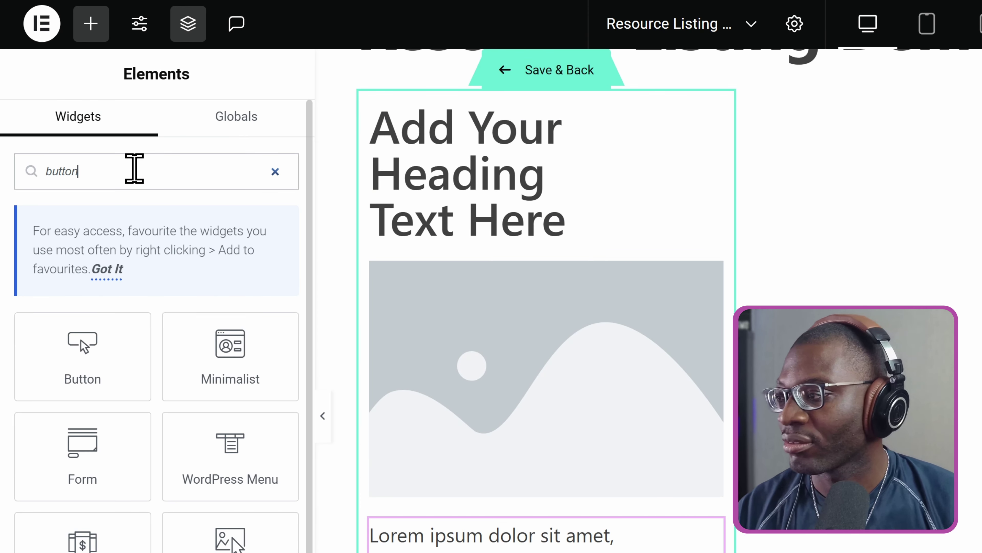
pyautogui.moveTo(85, 346); pyautogui.dragTo(588, 223)
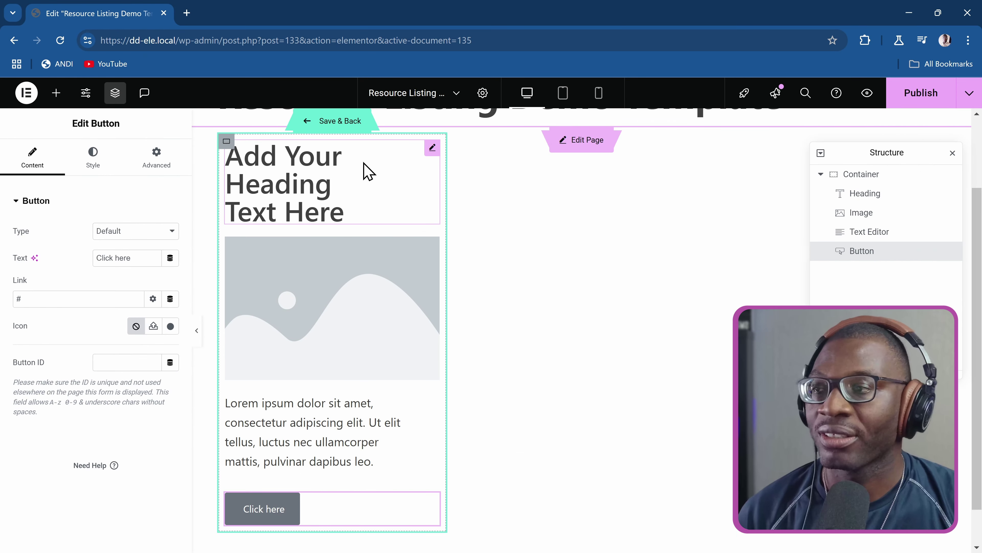
# - Set the heading's HTML tag to H3 and link its title to the dynamic Post Title
pyautogui.click(350, 174)
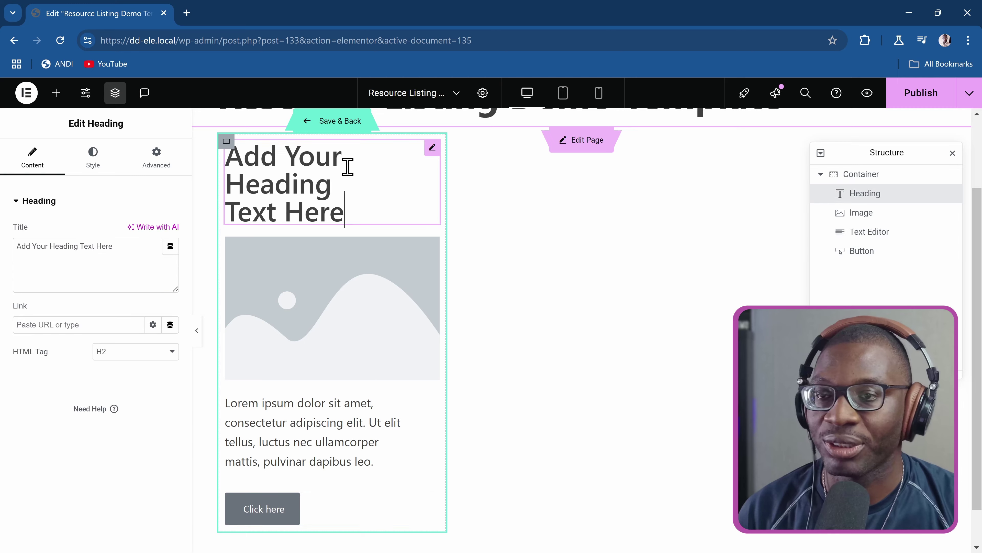
pyautogui.click(120, 352)
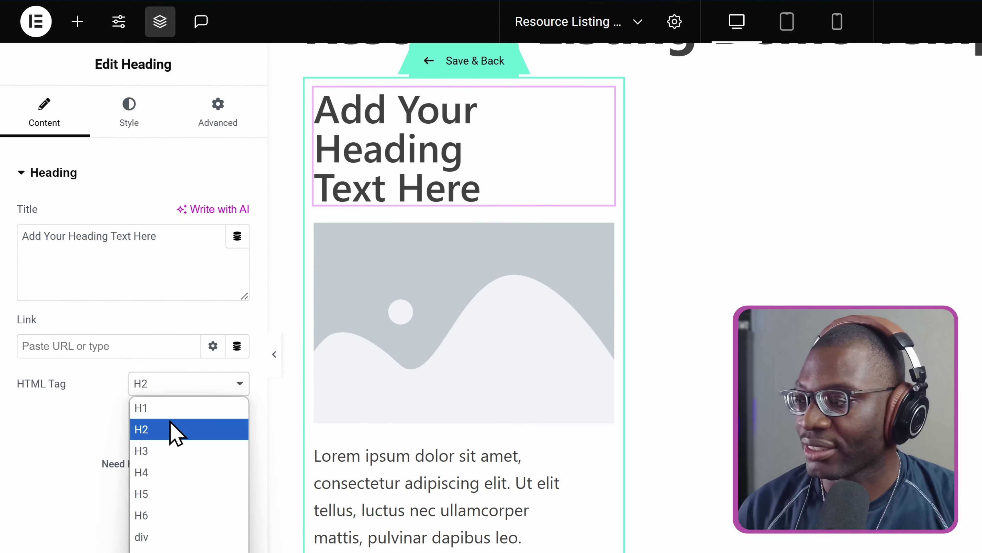
pyautogui.click(173, 452)
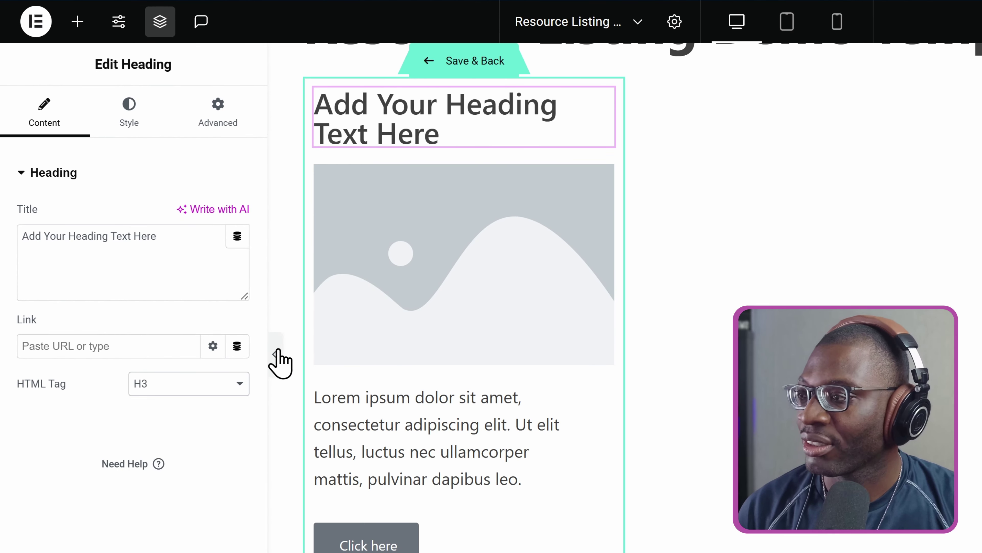
pyautogui.click(237, 236)
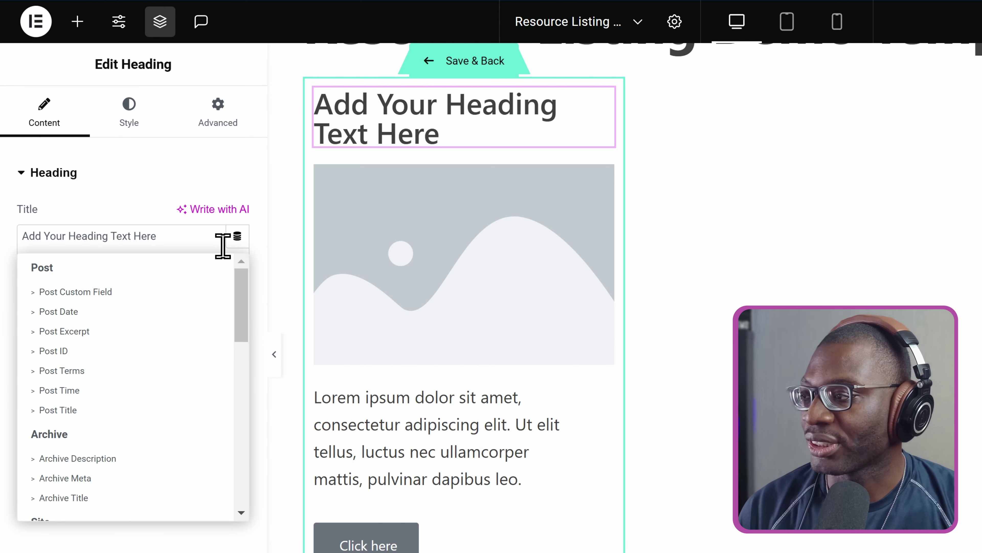
pyautogui.click(59, 410)
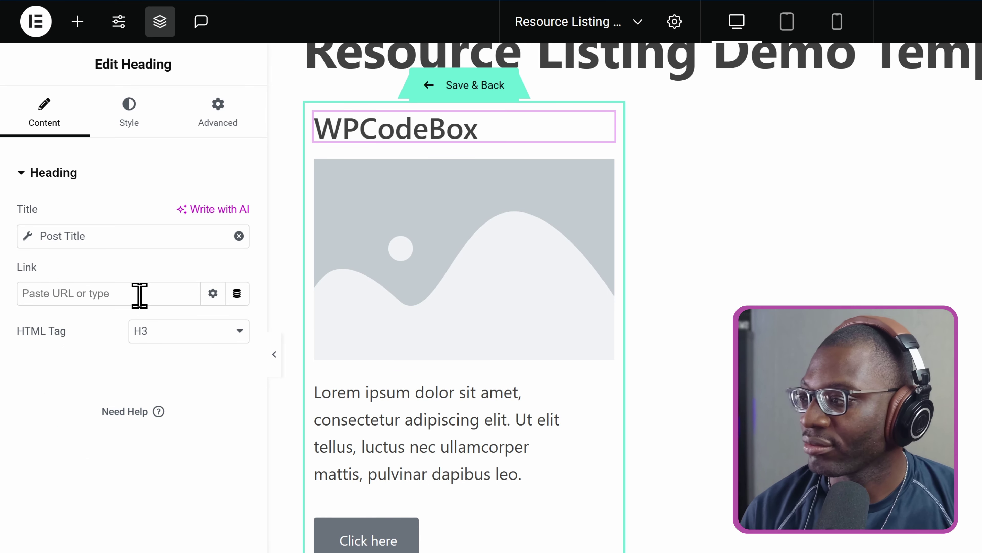
# - Assign the Featured Image dynamic tag to the loop item's image widget
pyautogui.click(450, 265)
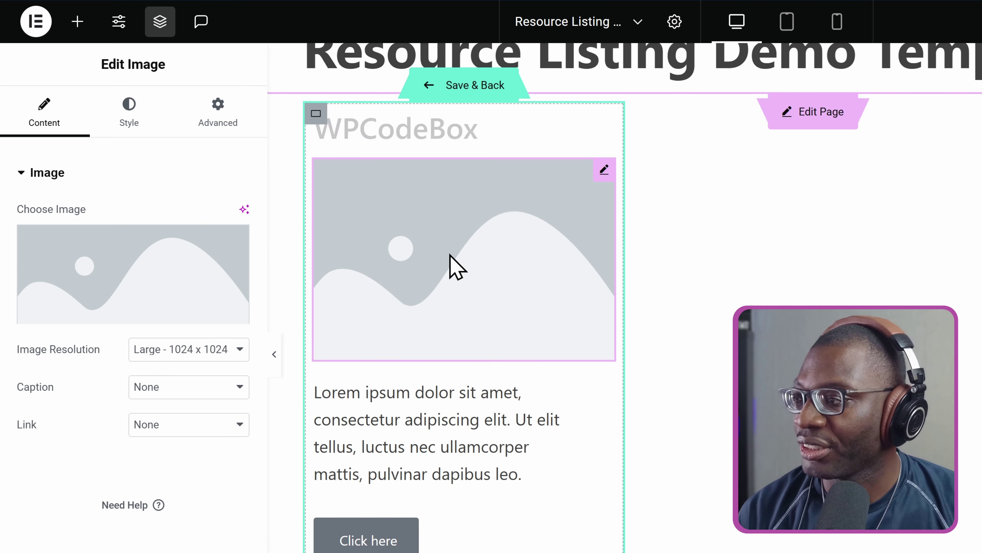
pyautogui.moveTo(157, 311)
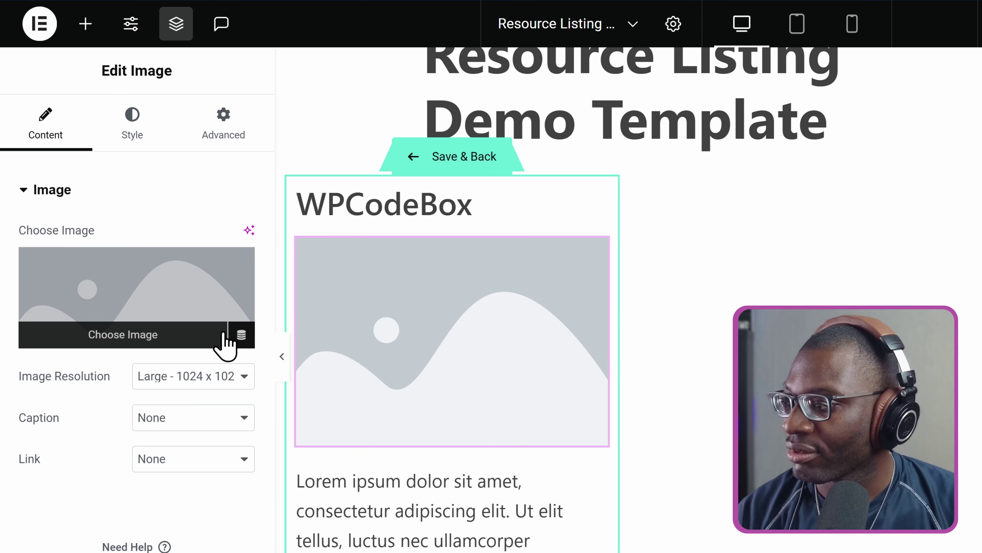
pyautogui.click(242, 335)
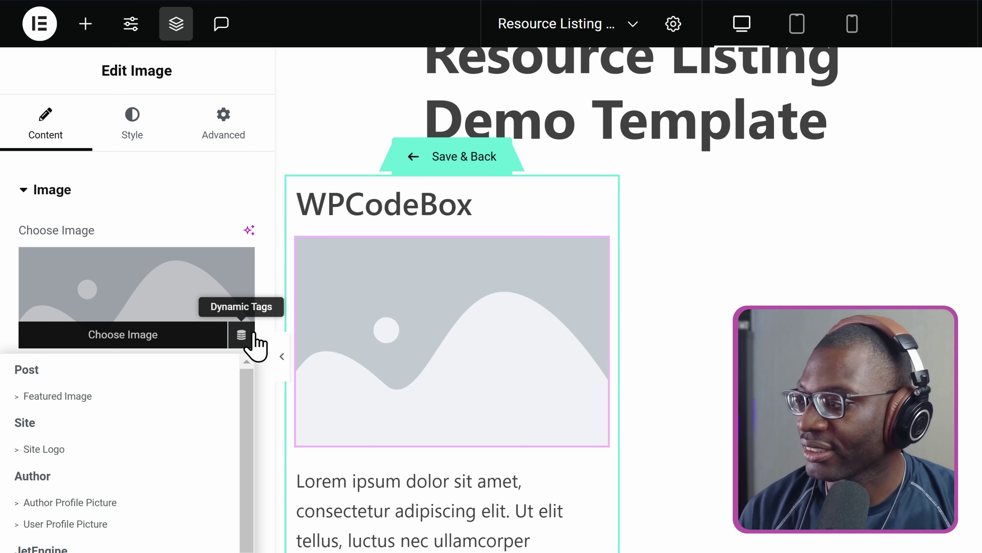
pyautogui.scroll(-2, 202, 387)
pyautogui.scroll(2, 205, 391)
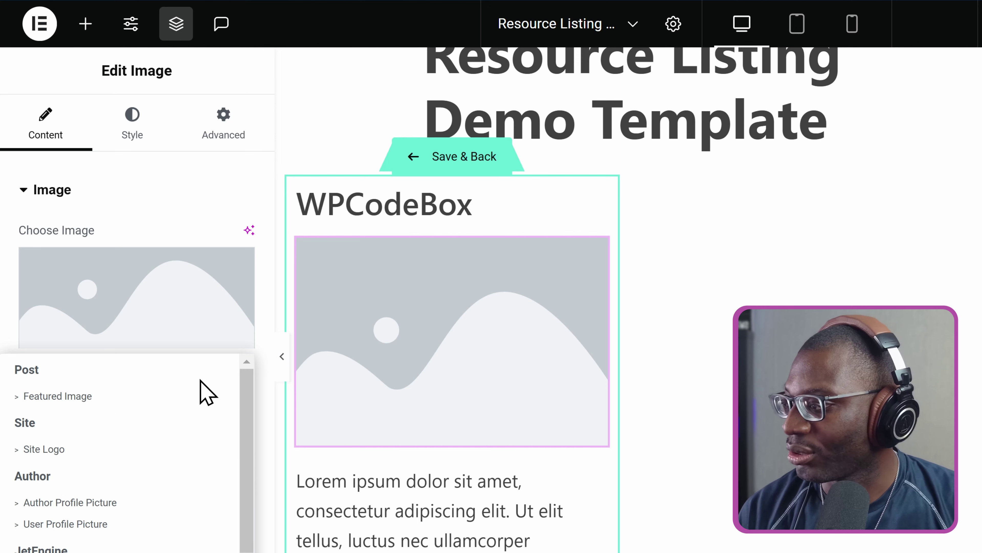
pyautogui.click(138, 398)
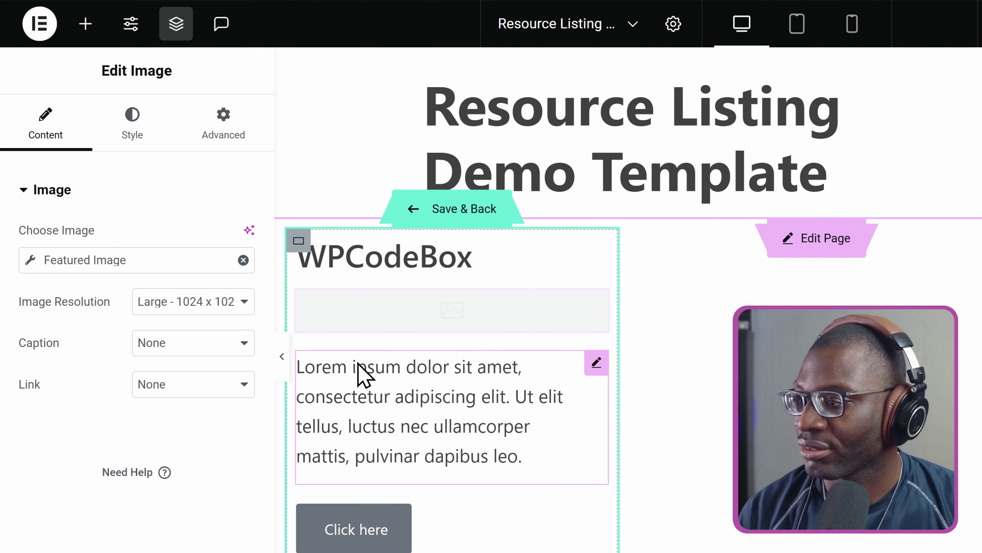
# - Replace the image's Featured Image tag with JetEngine's Custom Image tag, using the Display Name field
pyautogui.click(243, 260)
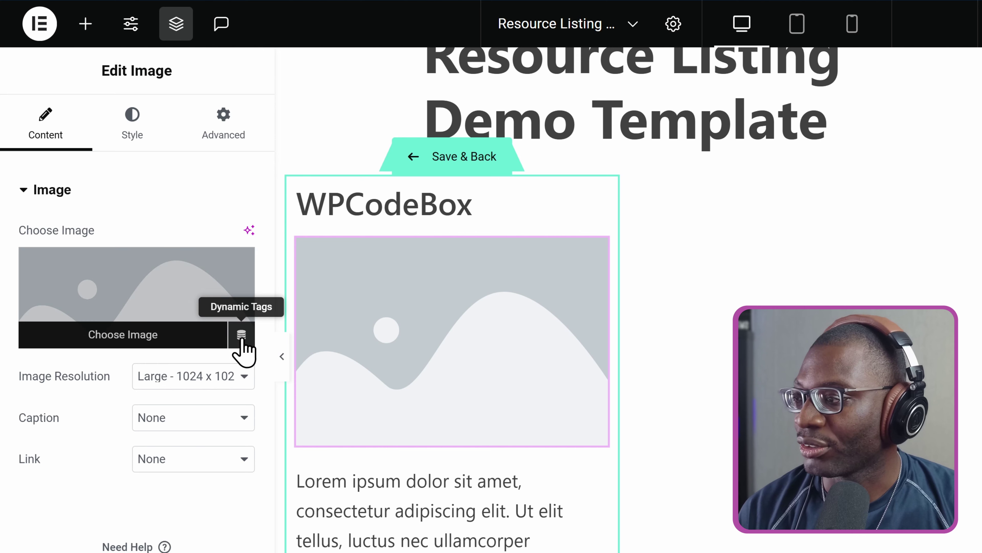
pyautogui.click(240, 335)
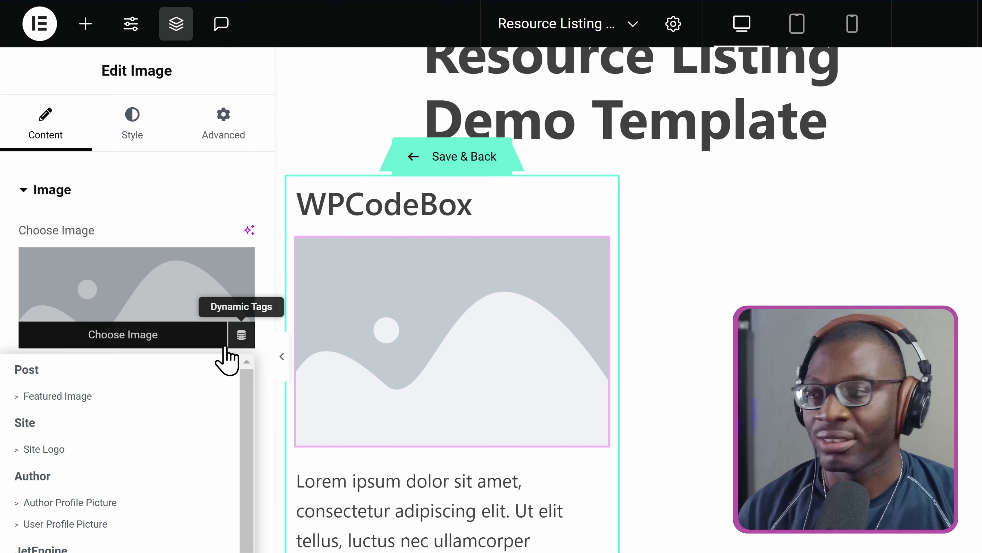
pyautogui.scroll(-2, 182, 387)
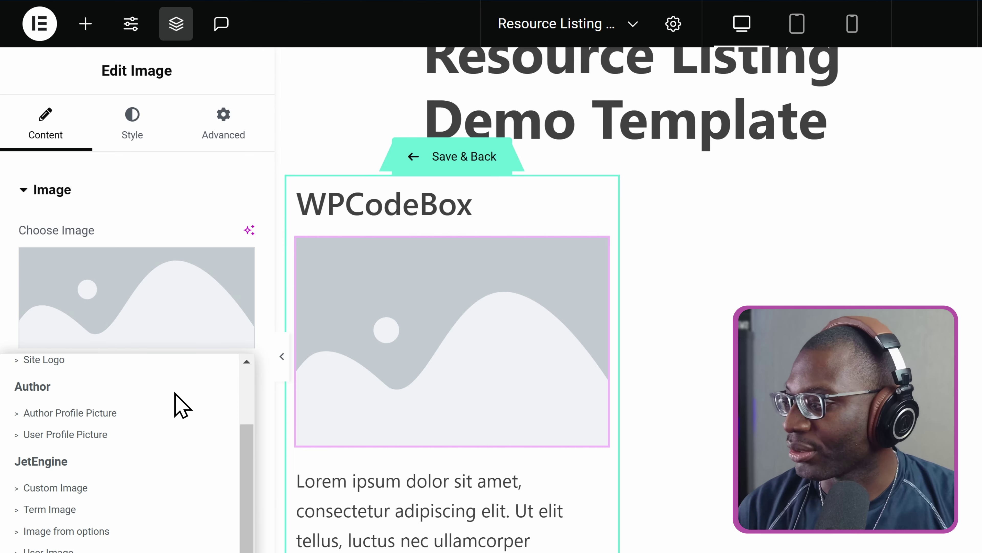
pyautogui.scroll(-1, 155, 434)
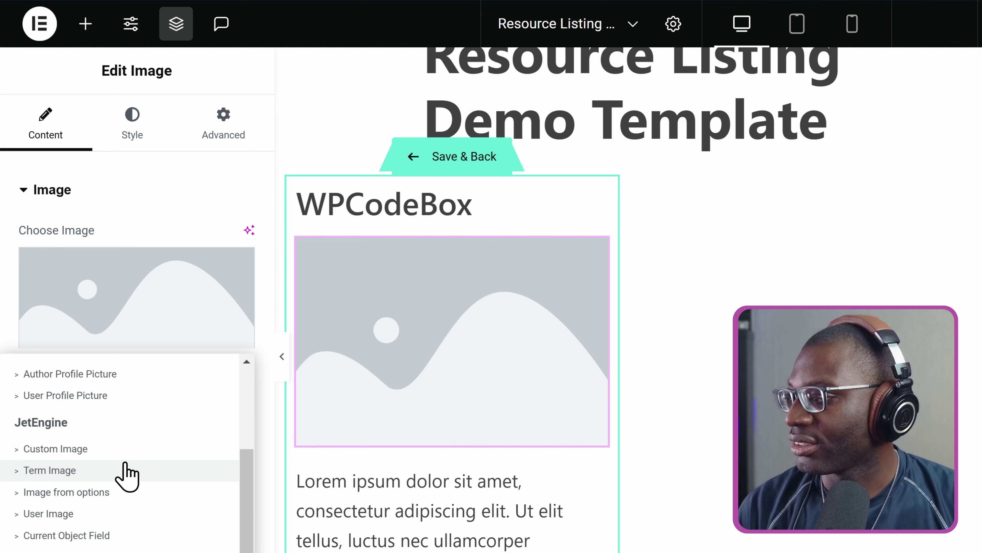
pyautogui.click(124, 456)
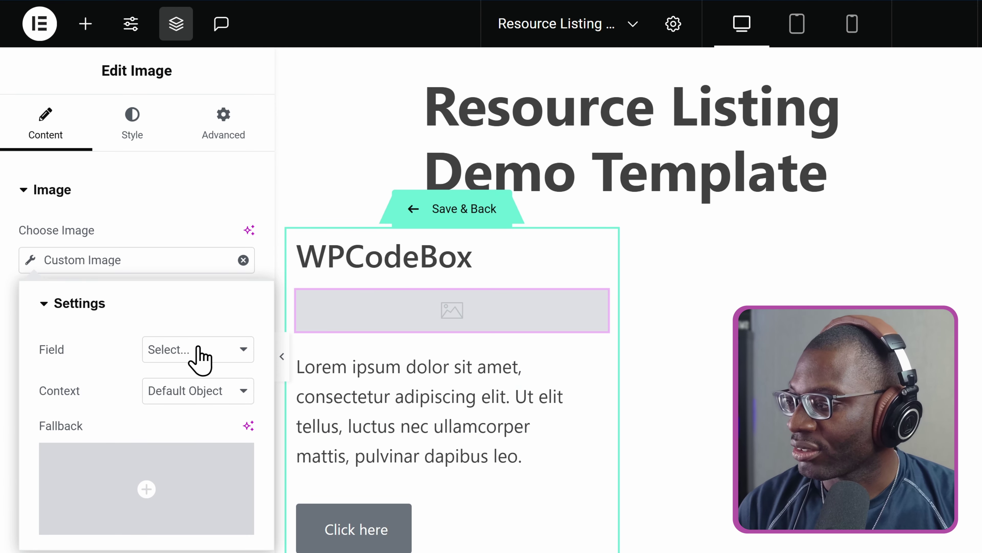
pyautogui.click(213, 347)
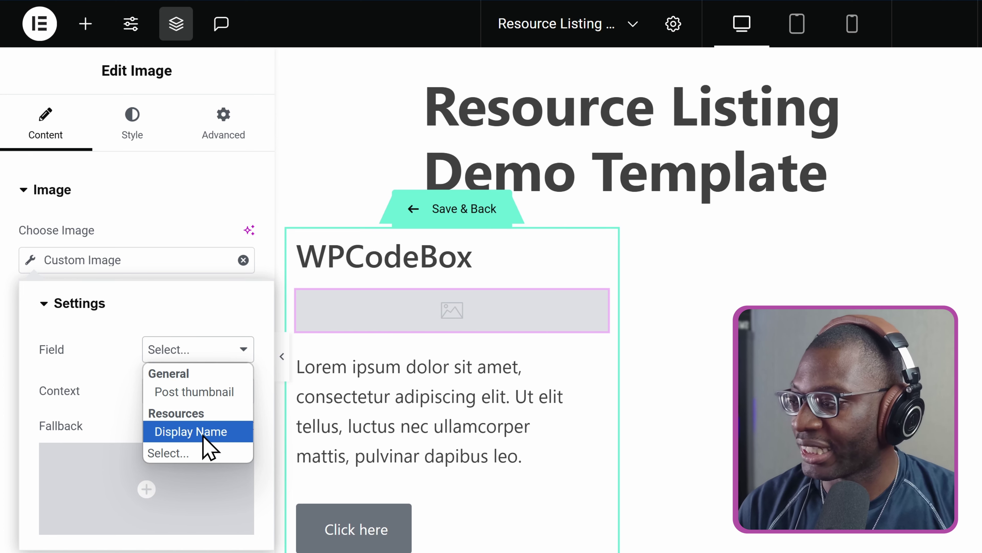
pyautogui.click(191, 431)
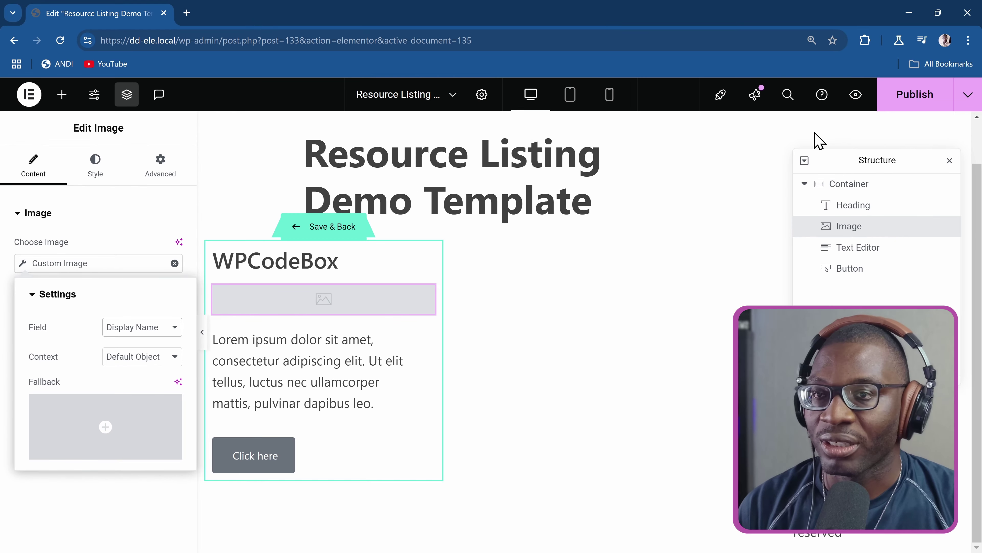
# - Publish the image change in the loop template and link the Text Editor's content to the dynamic Post Excerpt
pyautogui.click(900, 103)
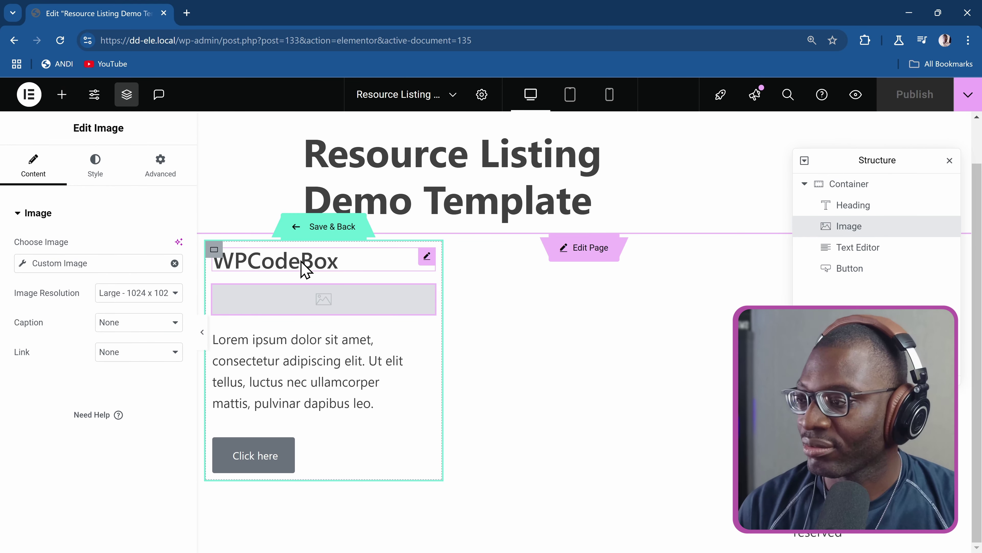
pyautogui.click(285, 360)
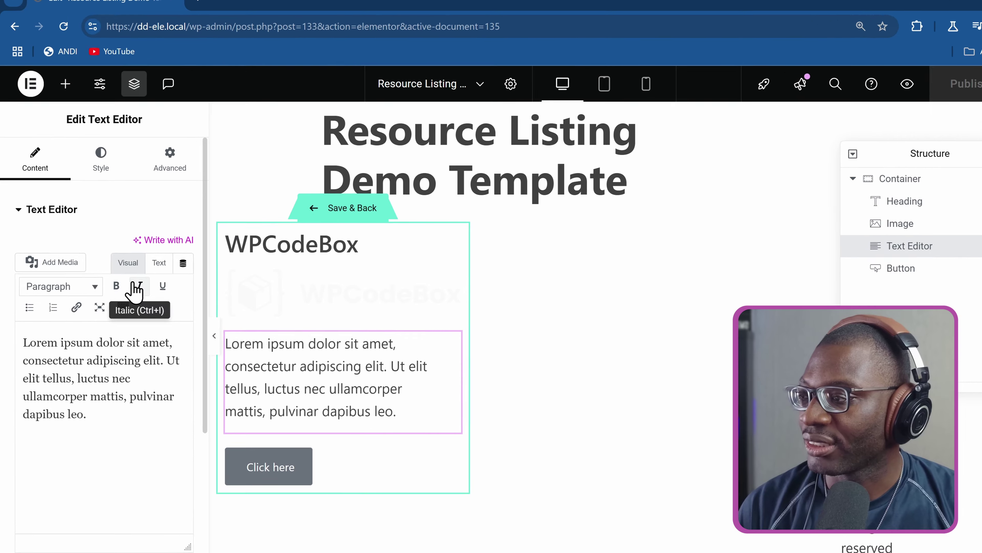
pyautogui.click(231, 262)
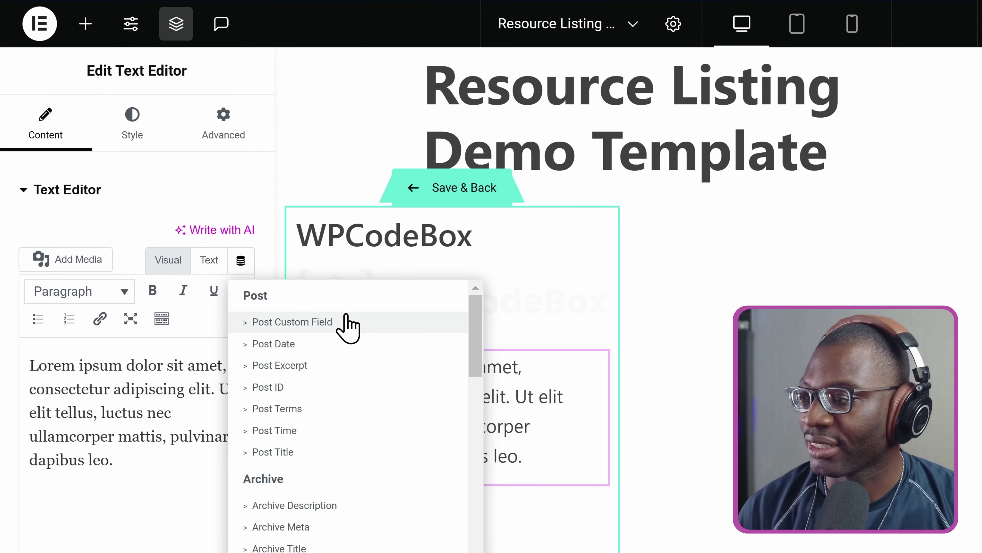
pyautogui.click(333, 366)
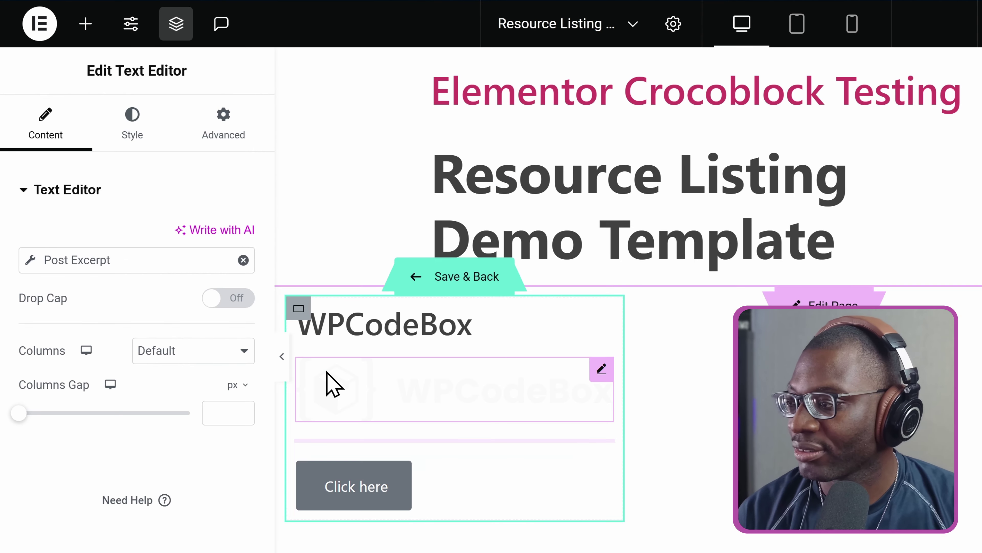
# - Apply the Post Excerpt to post content with an excerpt length of 25, and publish the template, returning to the Resource Test page
pyautogui.click(30, 260)
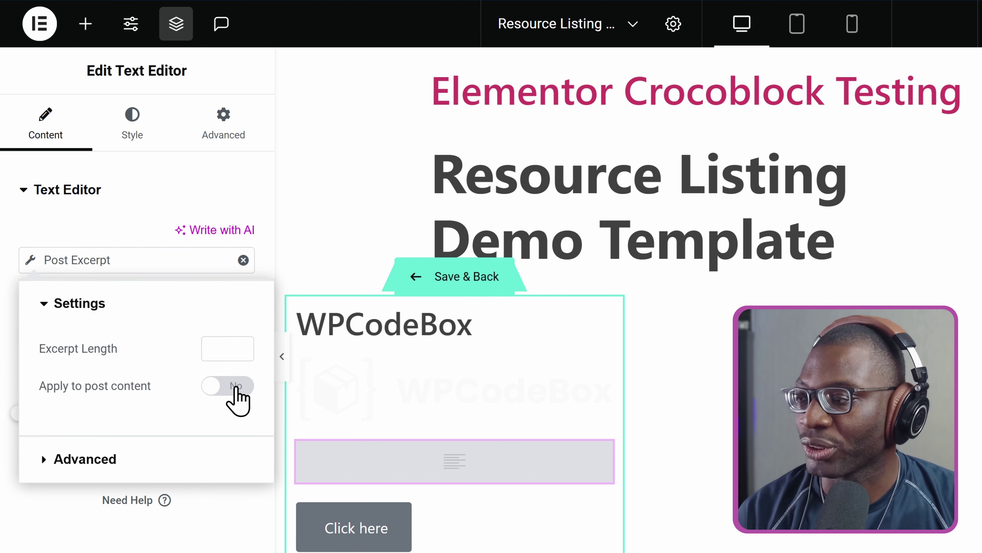
pyautogui.click(232, 386)
pyautogui.click(226, 347)
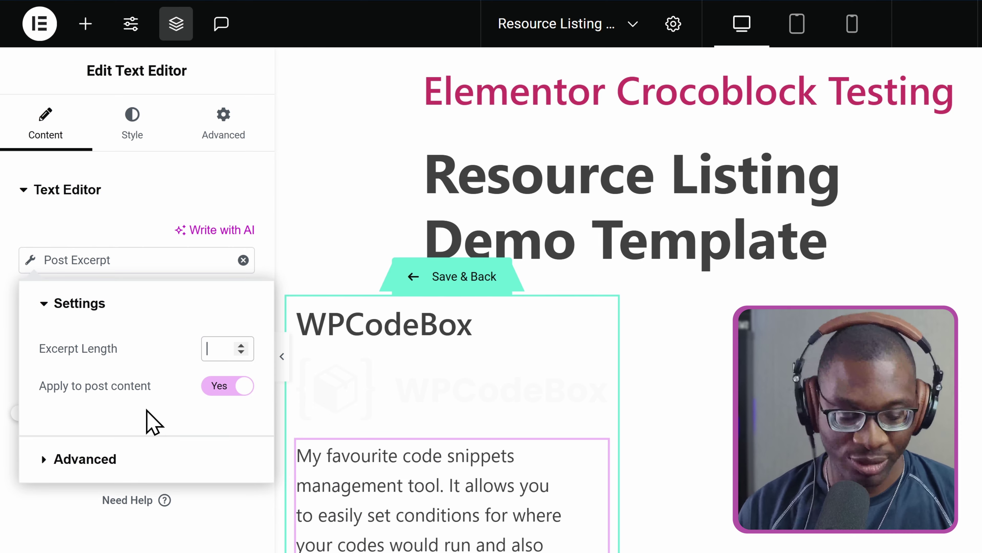
pyautogui.write('25')
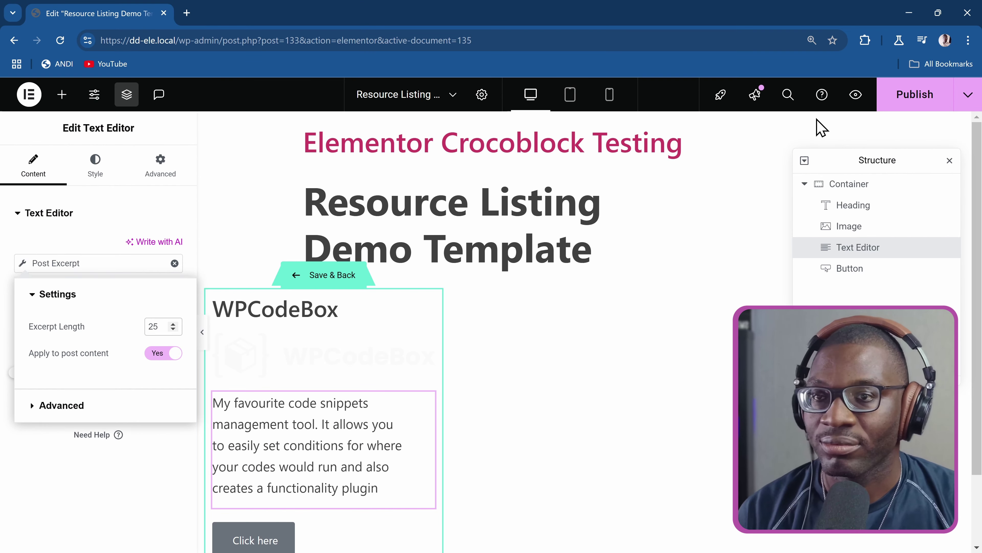
pyautogui.click(904, 101)
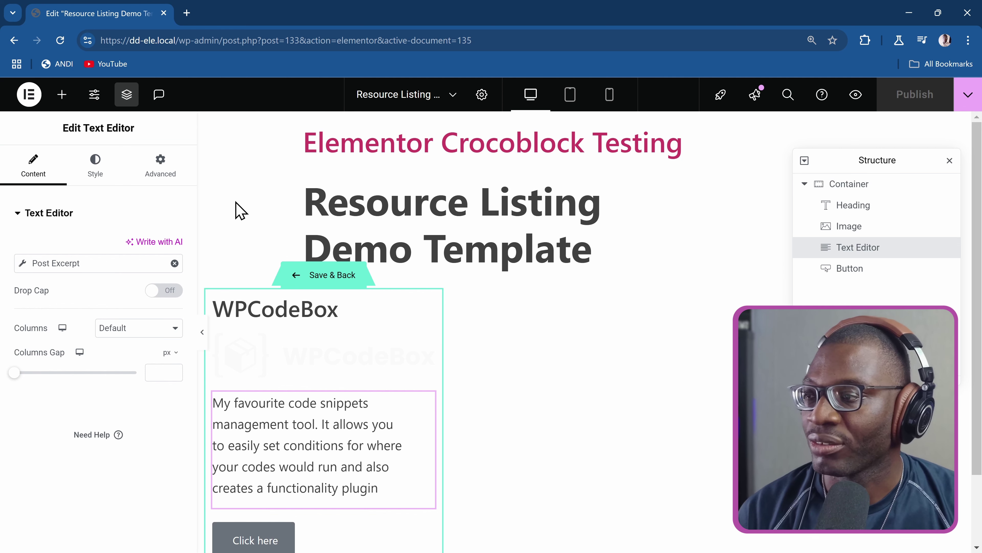
pyautogui.click(301, 277)
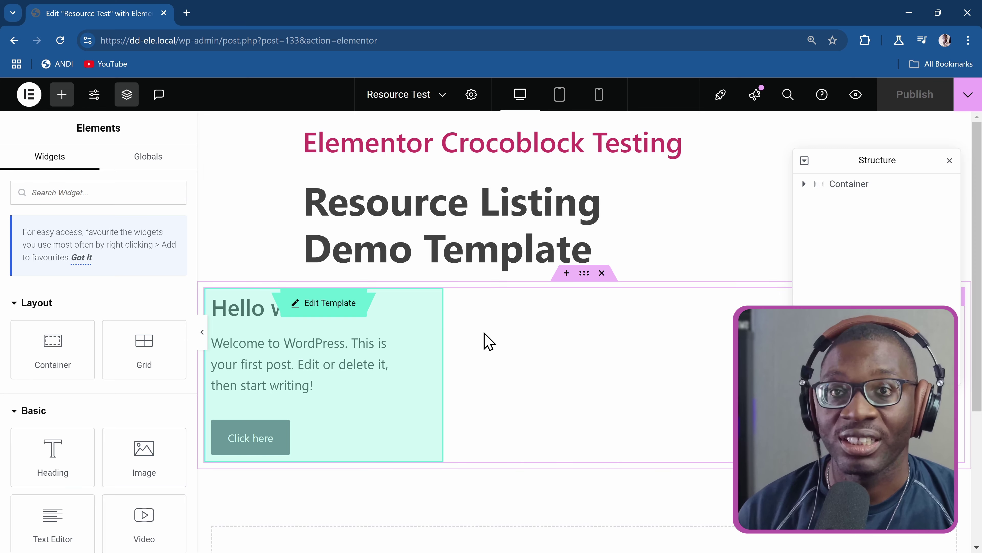
# - Set the Loop Grid's query source to Resources
pyautogui.click(488, 341)
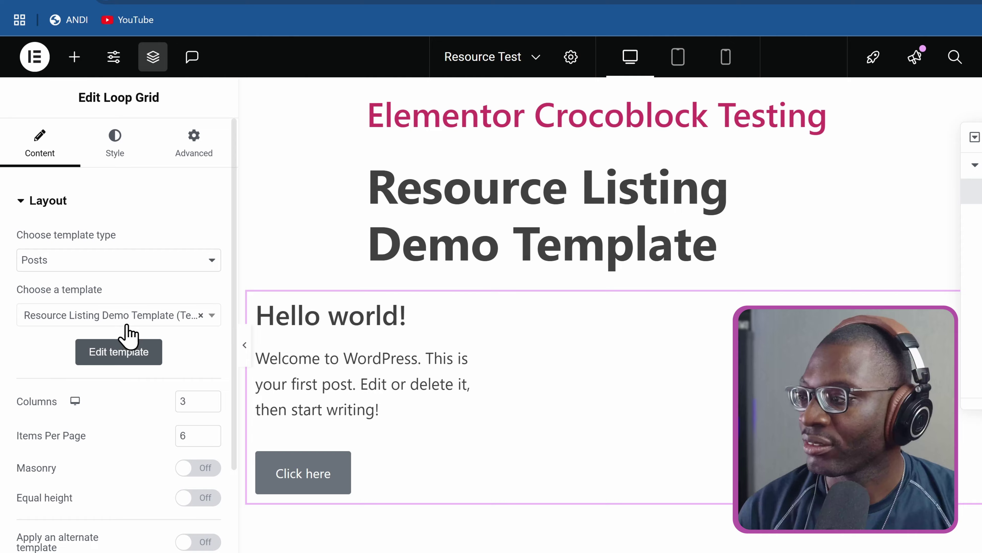
pyautogui.scroll(-3, 100, 343)
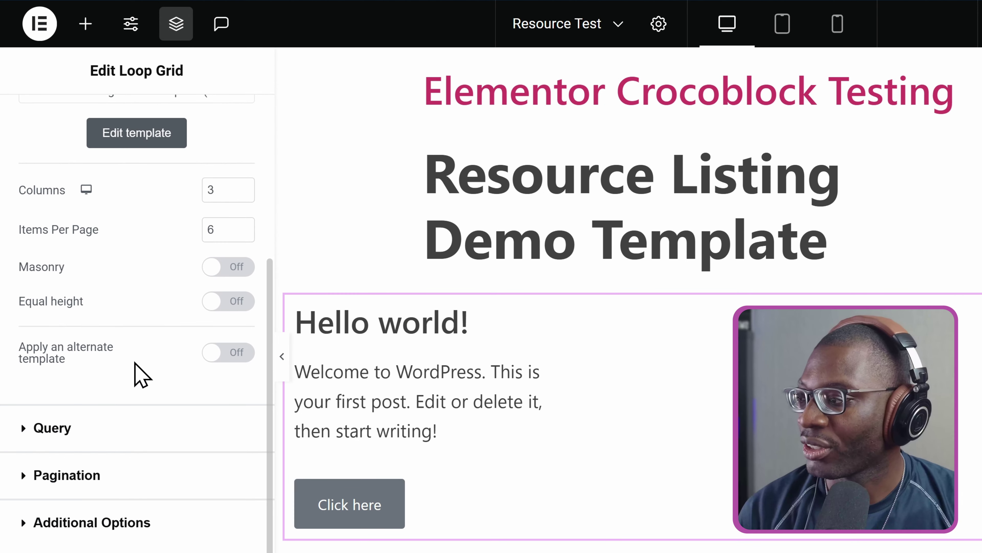
pyautogui.click(35, 449)
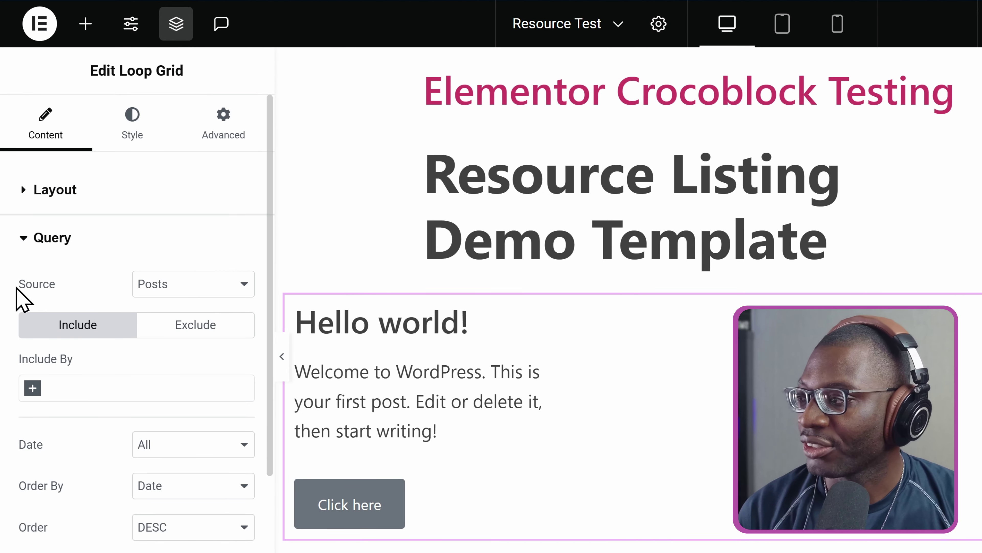
pyautogui.click(189, 294)
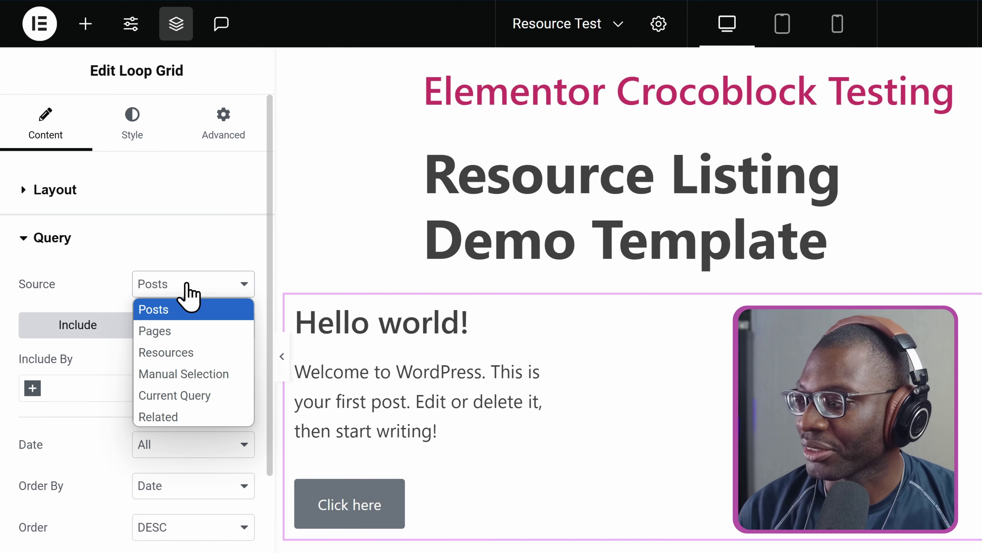
pyautogui.click(228, 352)
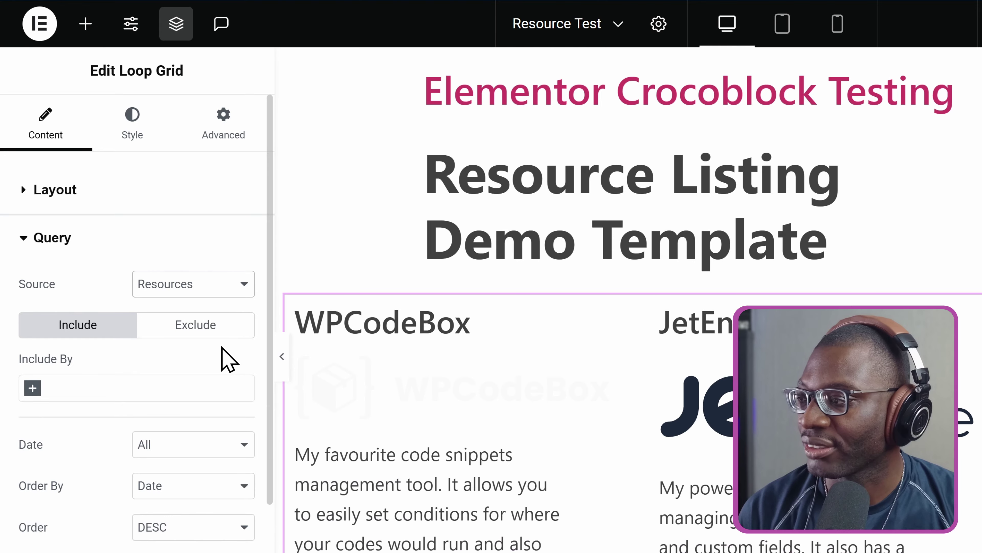
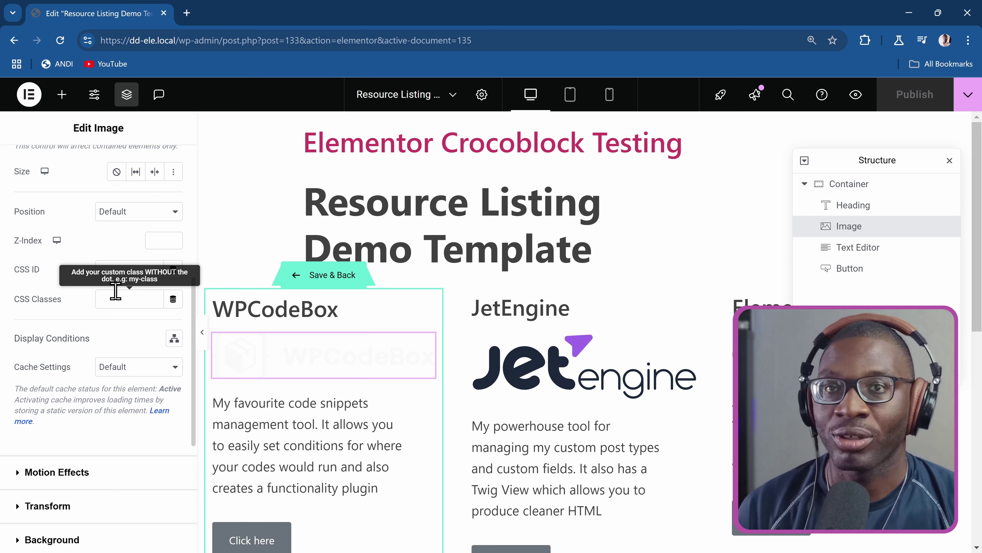
# - Find JetEngine's Post Types page with the command search "jet post" and examine the meta fields of the Resources post type
pyautogui.hotkey('ctrl', 'k')
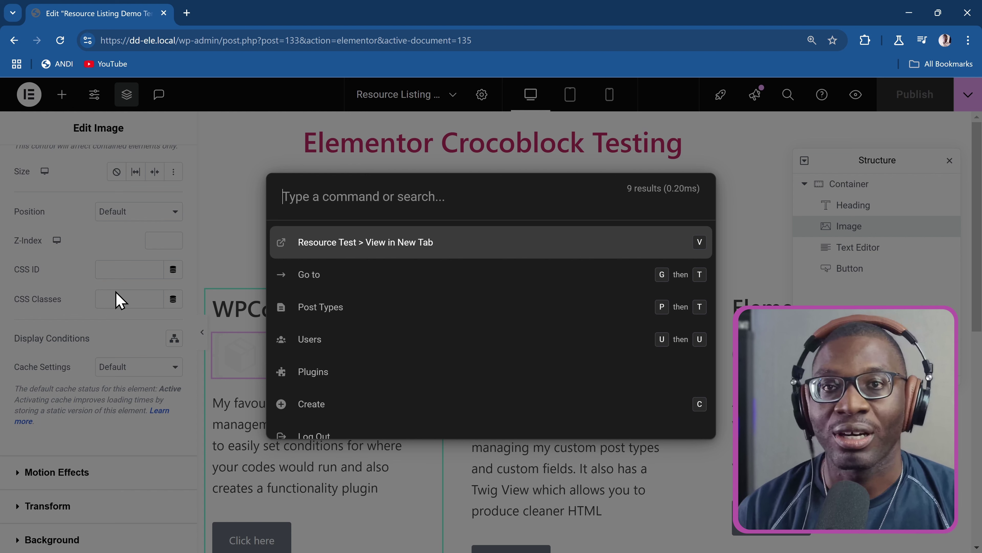
pyautogui.write('jet post')
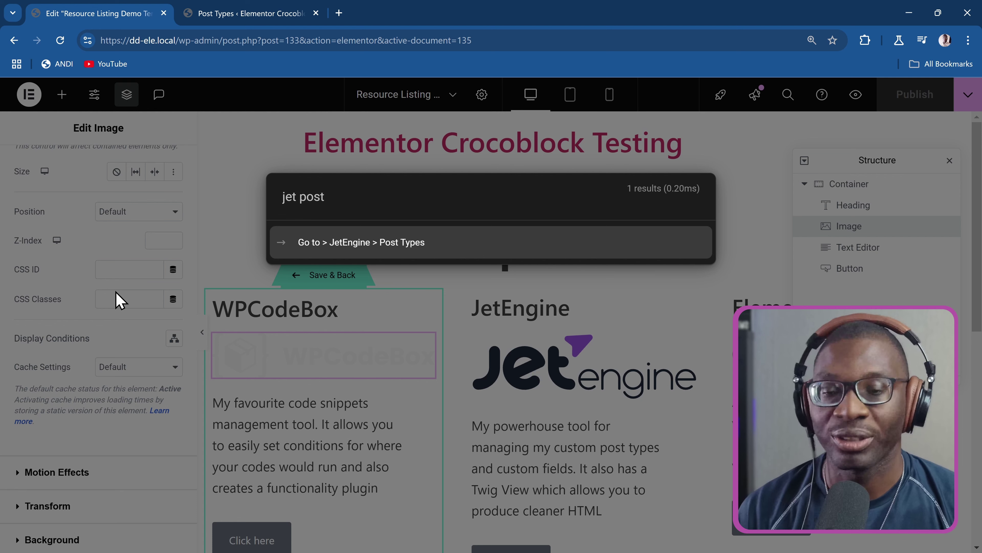
pyautogui.hotkey('ctrl', 'Tab')
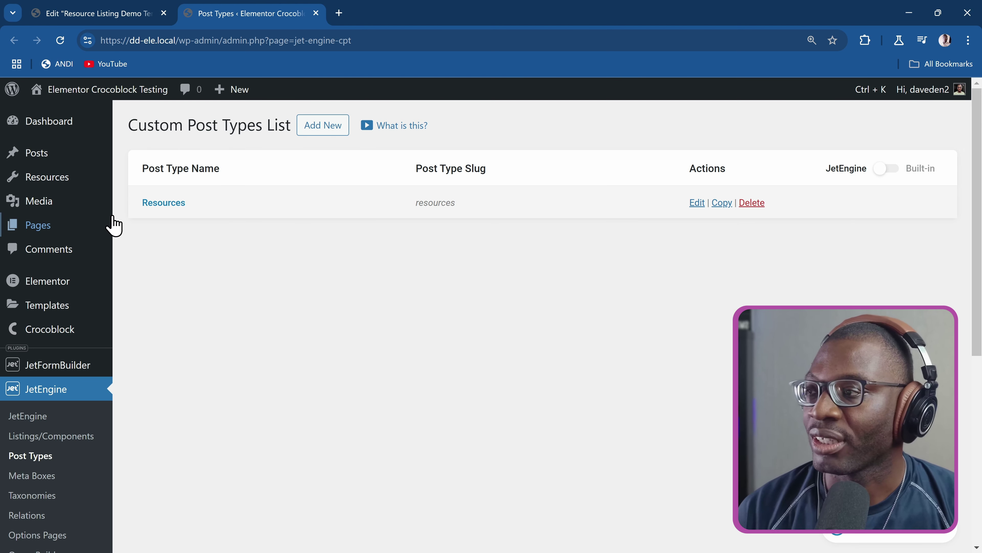
pyautogui.click(171, 203)
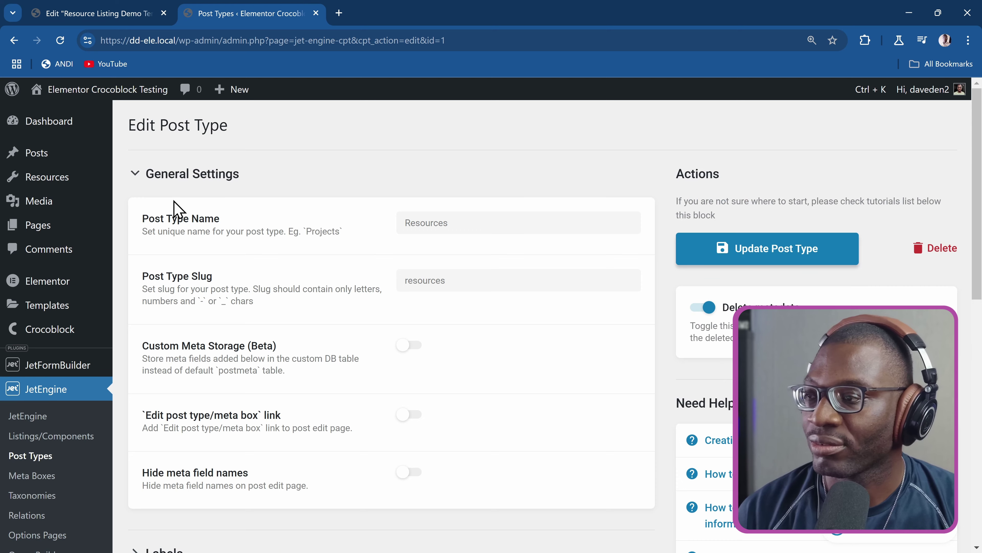
pyautogui.scroll(-8, 315, 233)
pyautogui.scroll(-2, 315, 234)
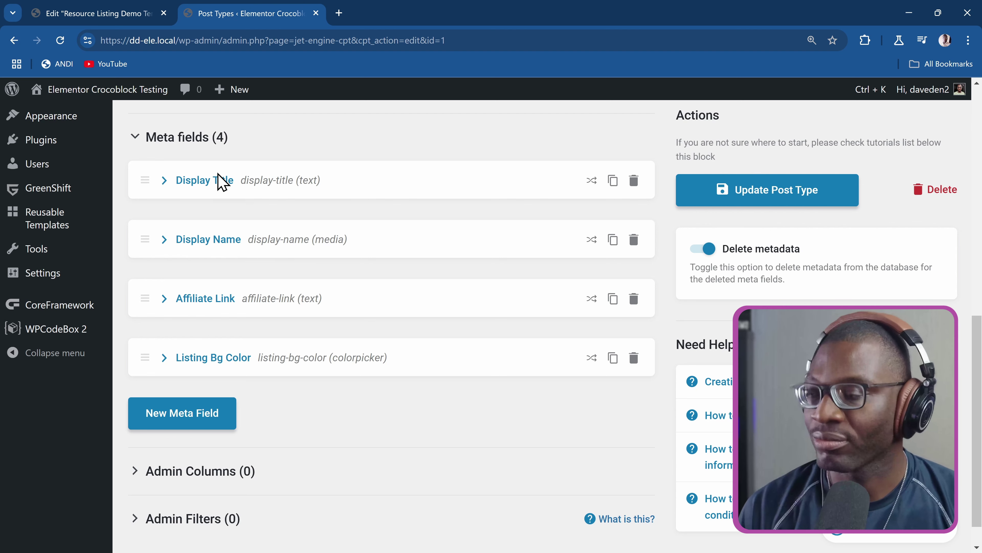
pyautogui.hotkey('ctrl', 'shift', 'Tab')
pyautogui.press('Escape')
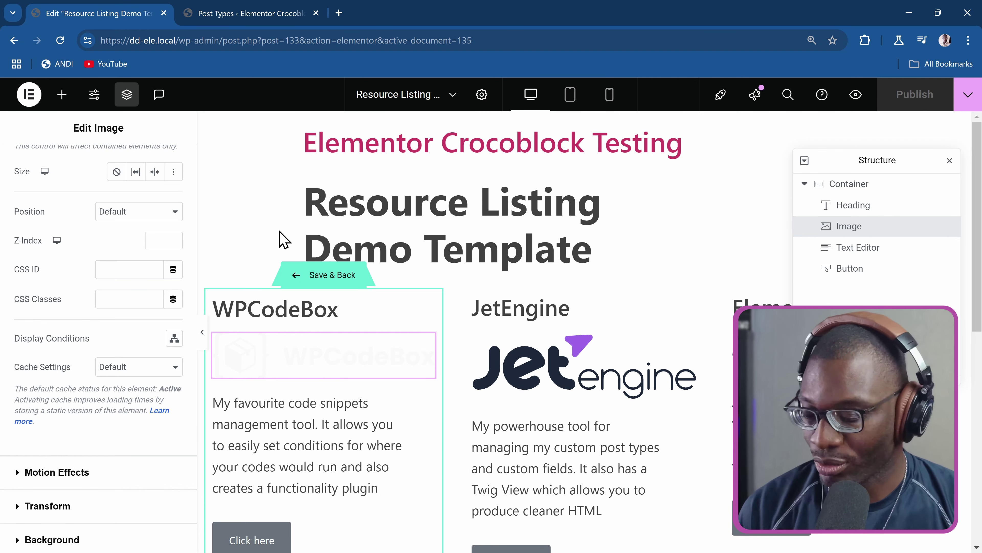
# - Open the WPCodeBox resource for editing and examine its custom field settings, including the Listing Bg Color
pyautogui.hotkey('ctrl', 'Tab')
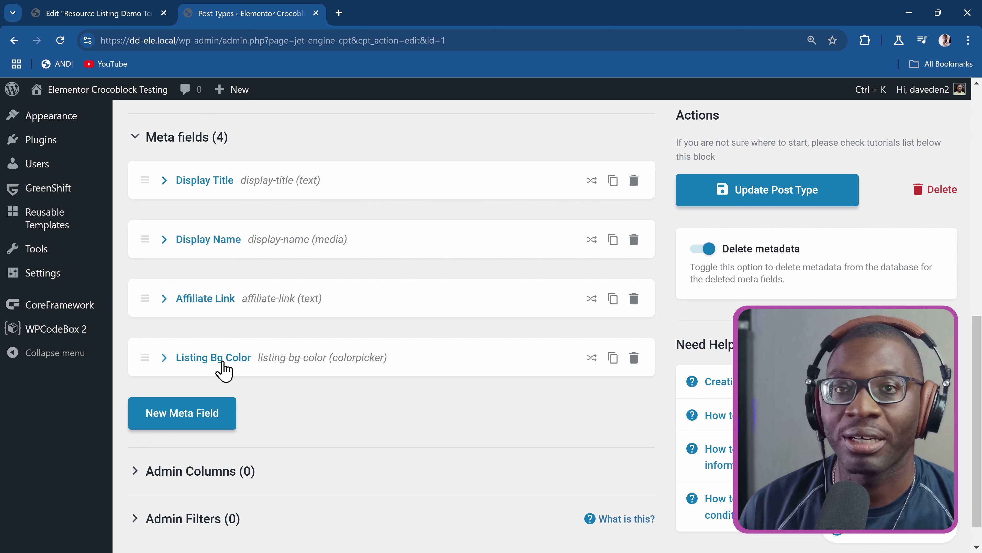
pyautogui.scroll(1, 218, 340)
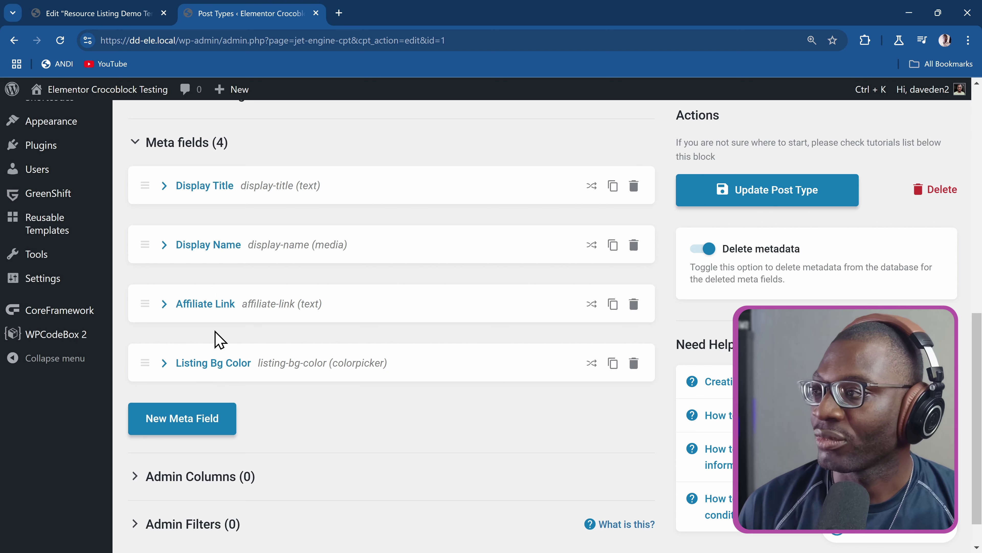
pyautogui.scroll(10, 215, 338)
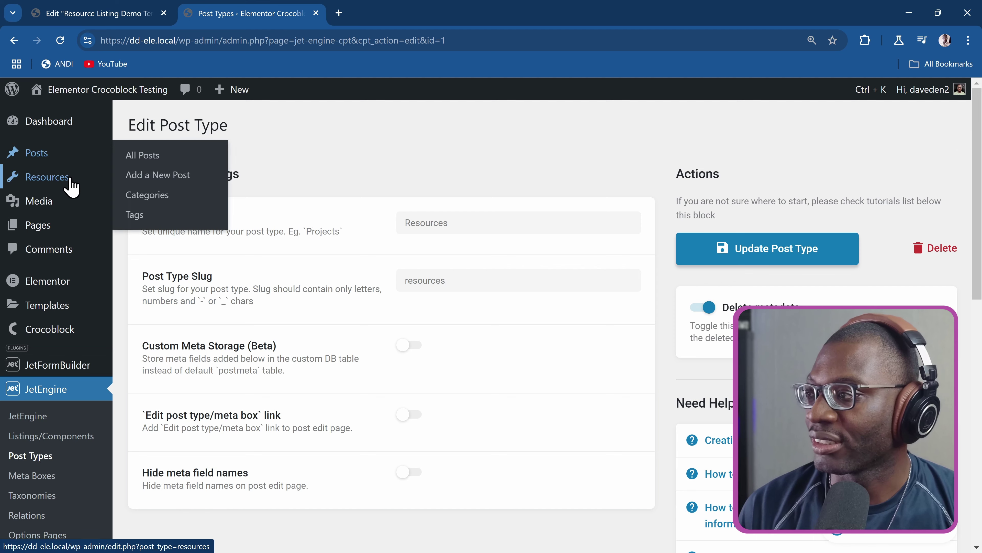
pyautogui.click(69, 178)
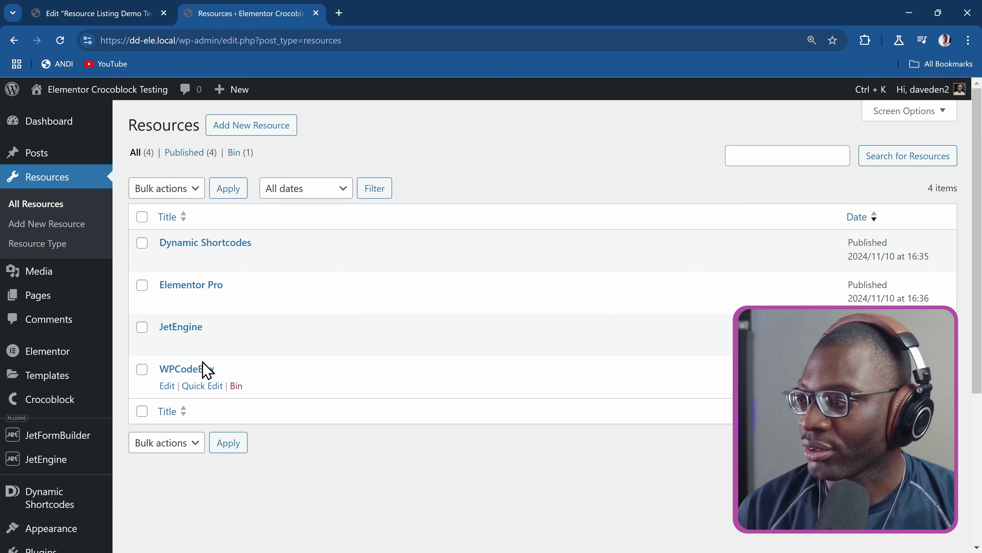
pyautogui.click(193, 369)
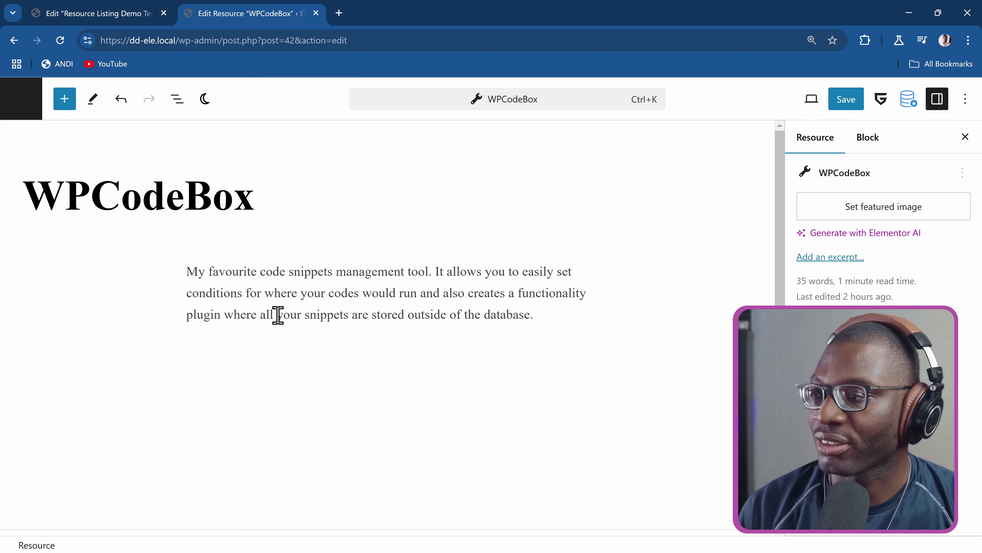
pyautogui.scroll(-10, 311, 290)
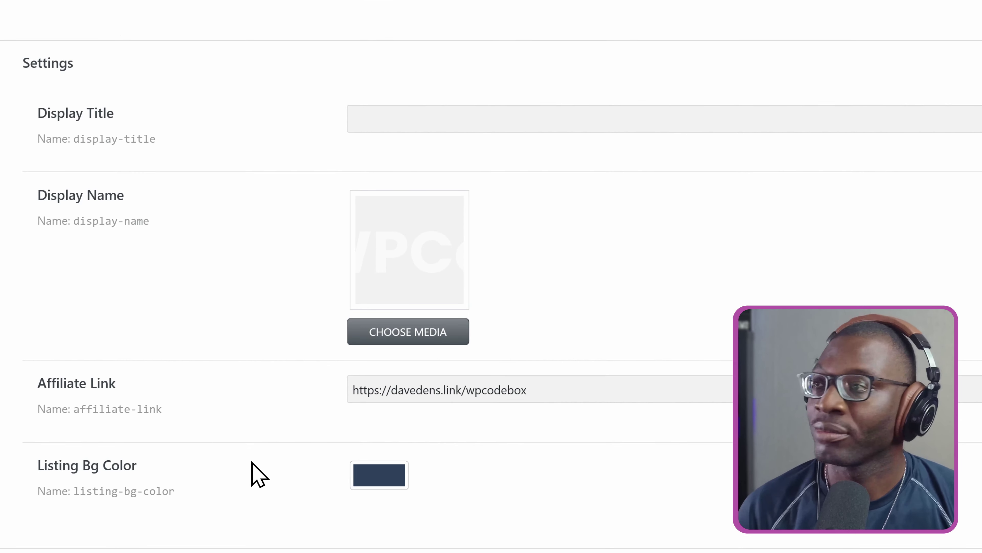
# - Return to the template and bind the logo image's classic background colour to JetEngine's Listing Bg Color custom field
pyautogui.click(83, 16)
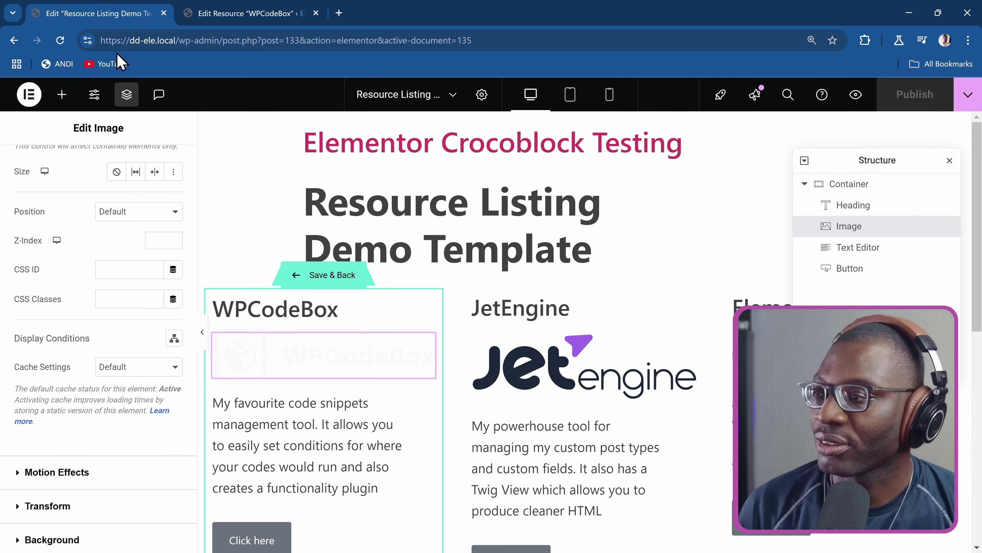
pyautogui.scroll(8, 132, 329)
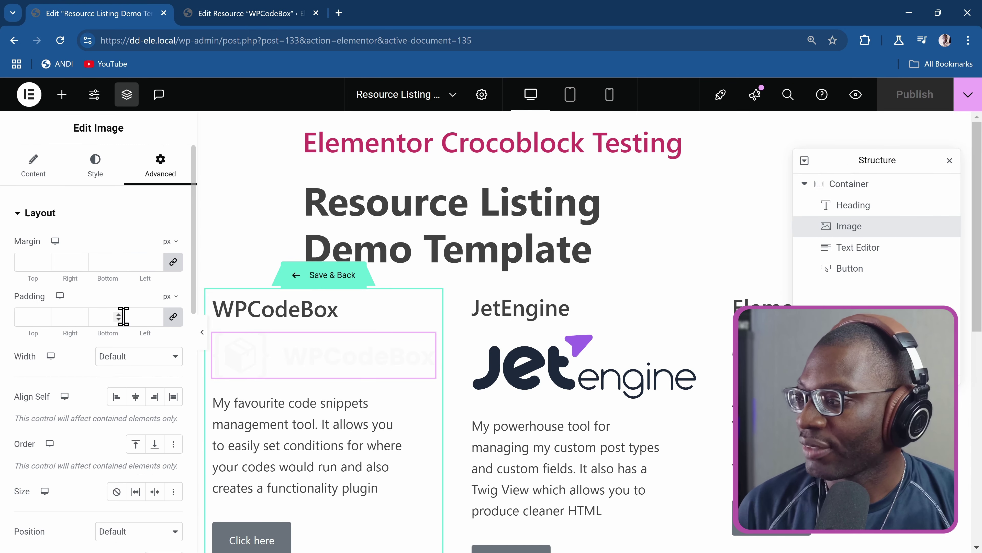
pyautogui.click(49, 216)
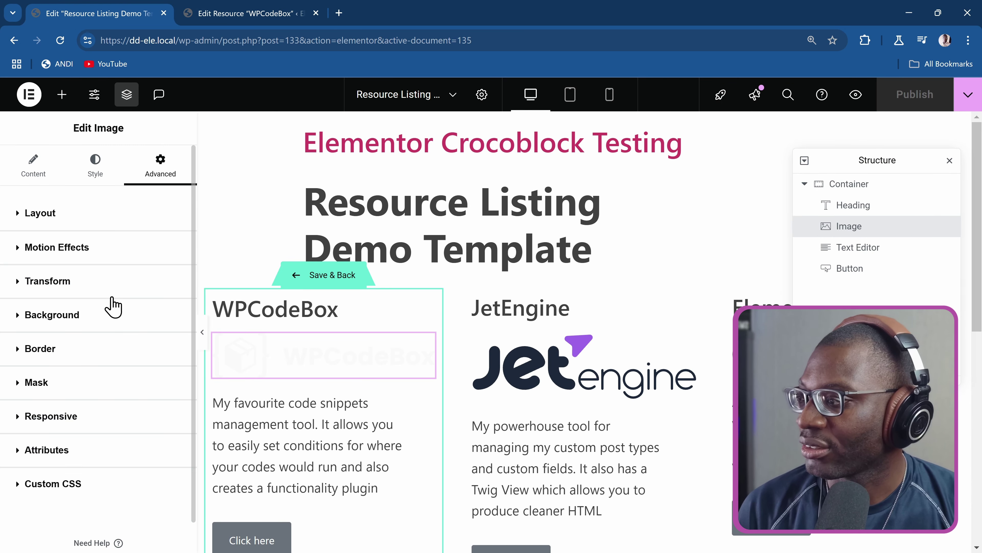
pyautogui.click(91, 327)
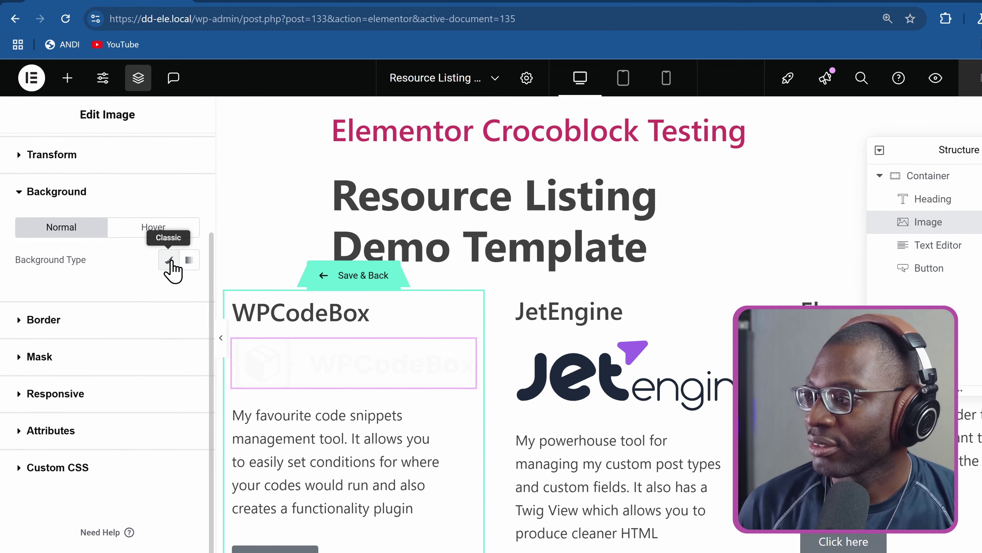
pyautogui.click(155, 261)
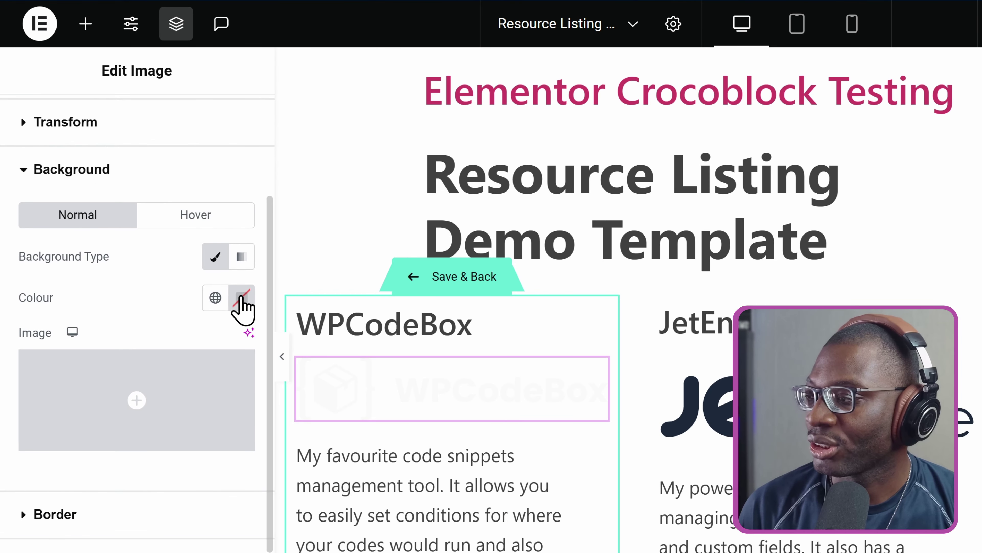
pyautogui.click(241, 298)
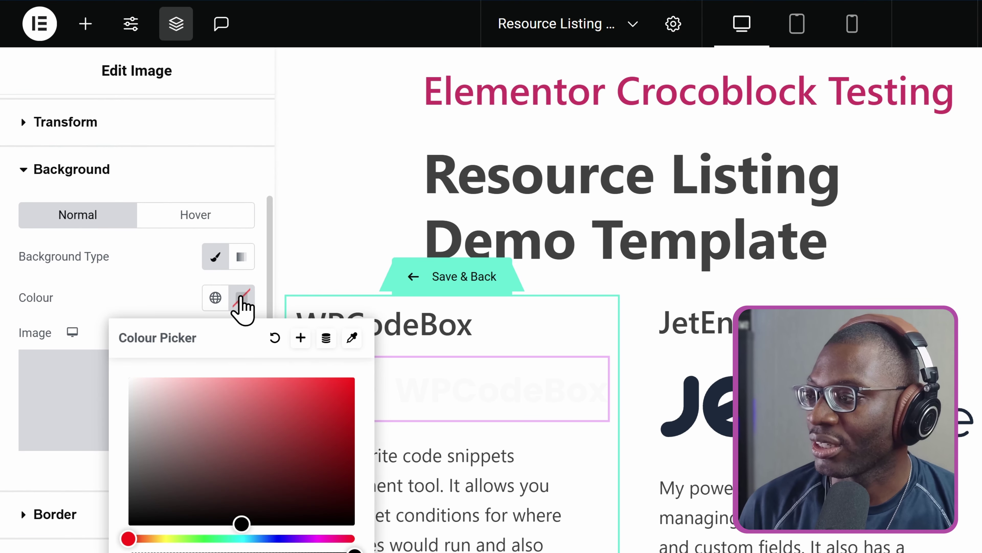
pyautogui.click(326, 336)
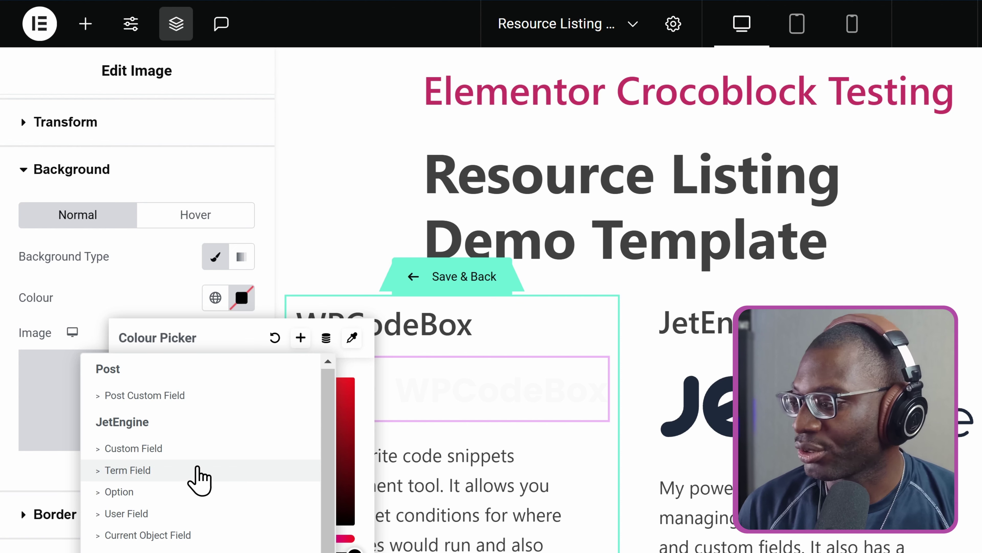
pyautogui.click(195, 449)
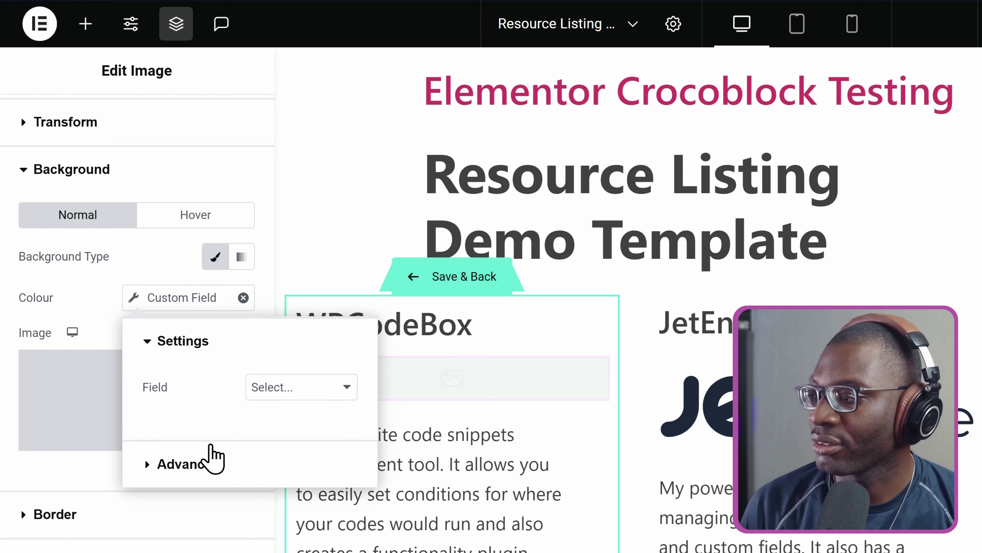
pyautogui.click(287, 388)
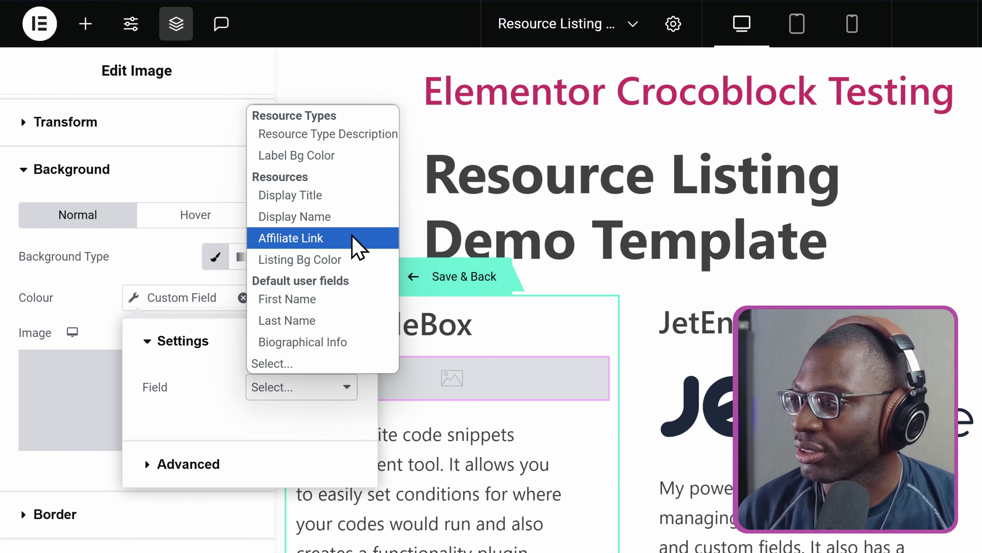
pyautogui.click(354, 258)
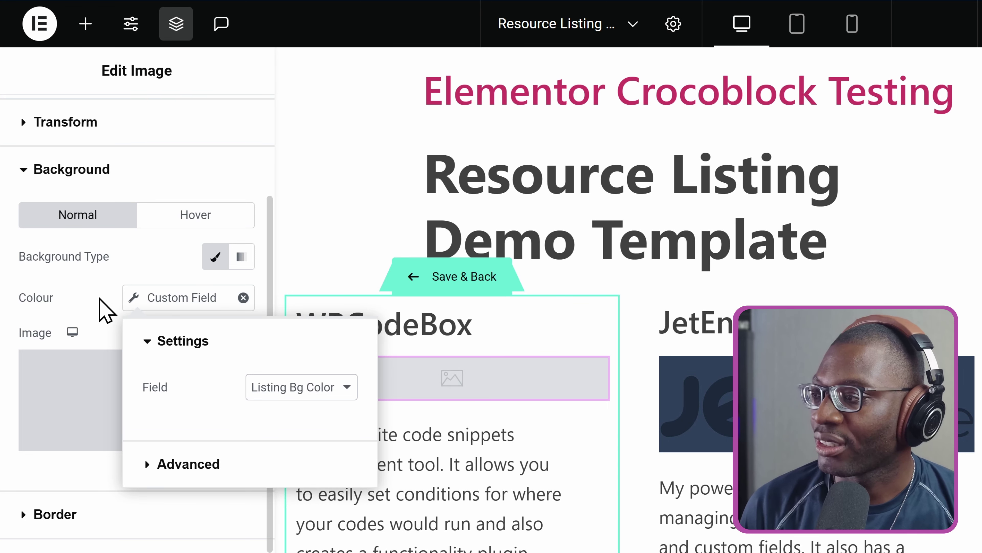
pyautogui.click(104, 309)
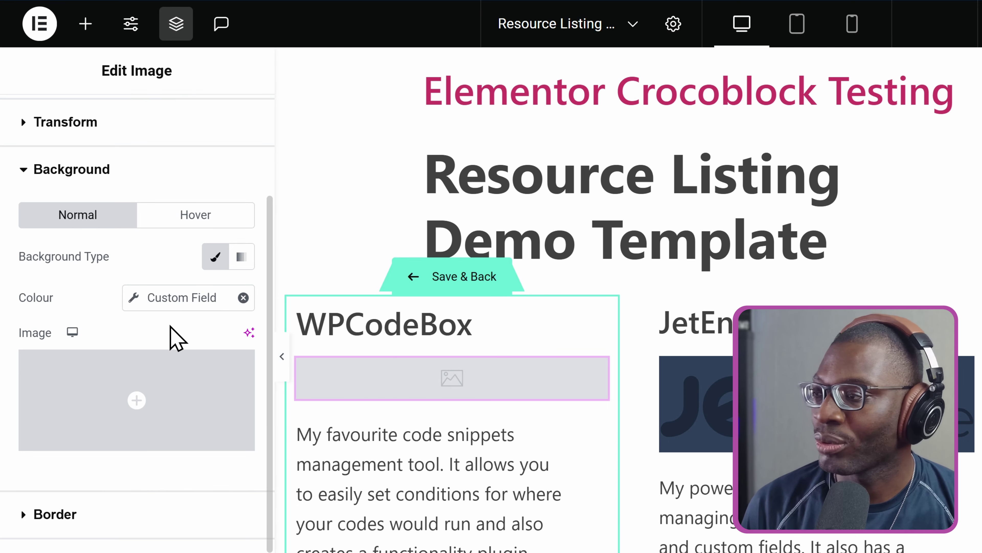
# - Set the logo image's padding to 20 px on all sides
pyautogui.scroll(4, 173, 336)
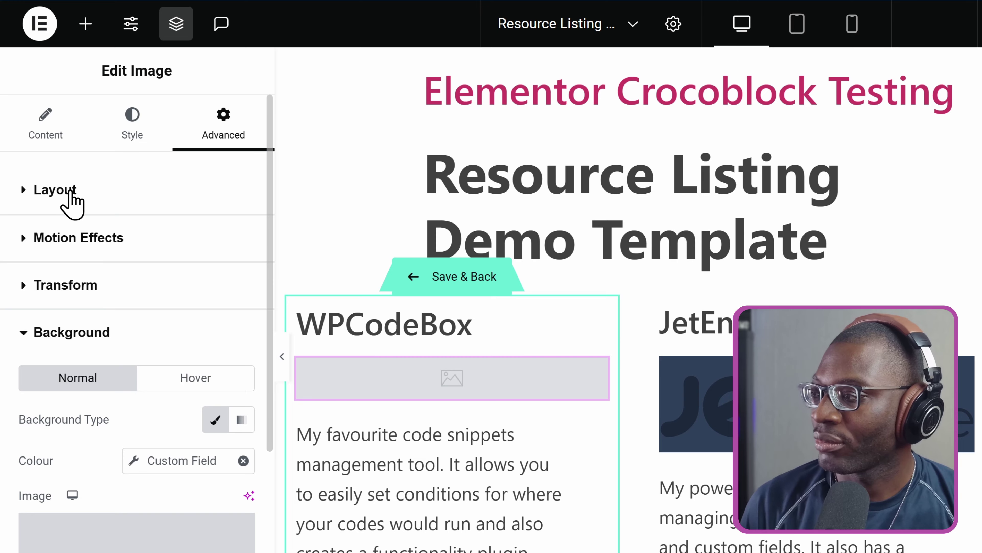
pyautogui.click(58, 190)
pyautogui.click(208, 334)
pyautogui.write('2')
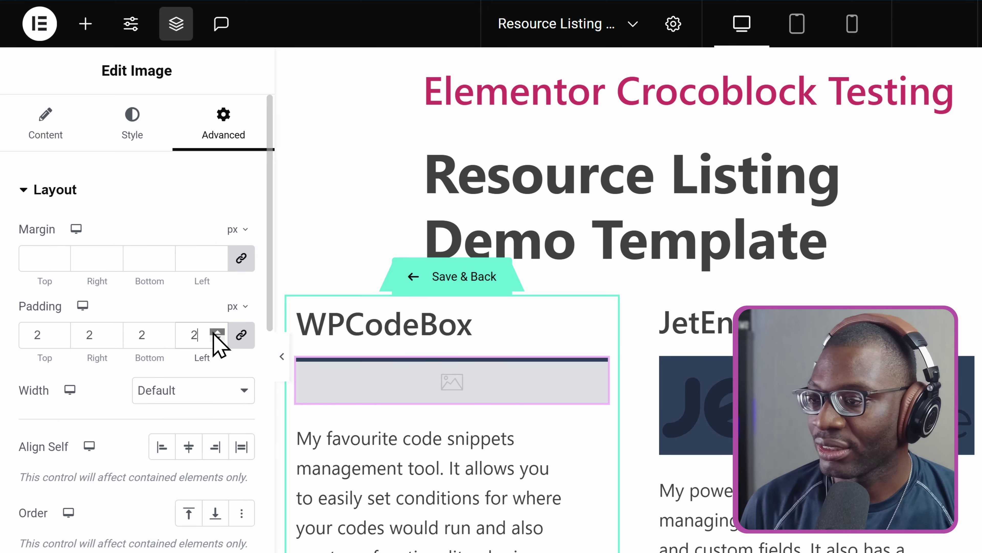
pyautogui.write('0')
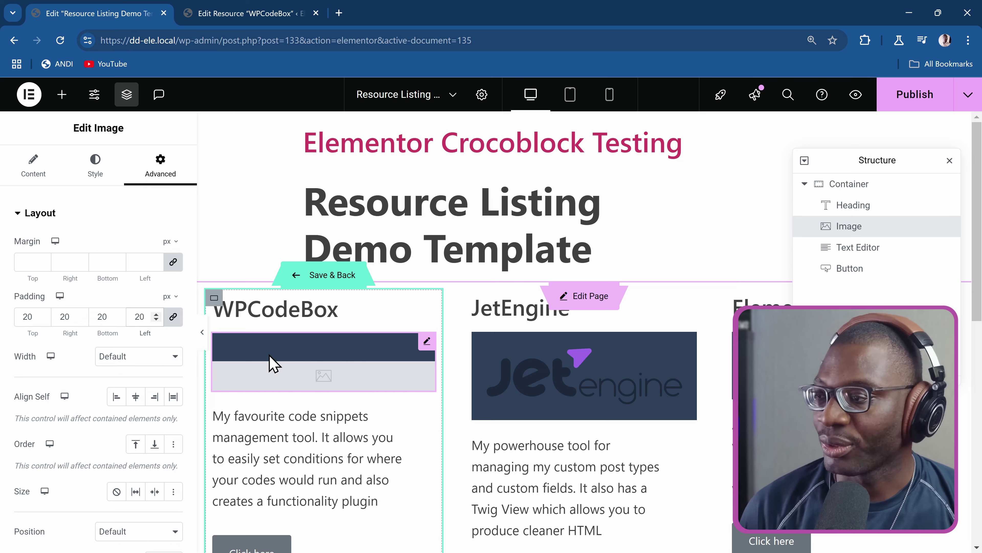
# - Add a custom CSS rule for "selector img" to the logo image with aspect-ratio: 16 / 9
pyautogui.scroll(-3, 135, 371)
pyautogui.scroll(-10, 136, 371)
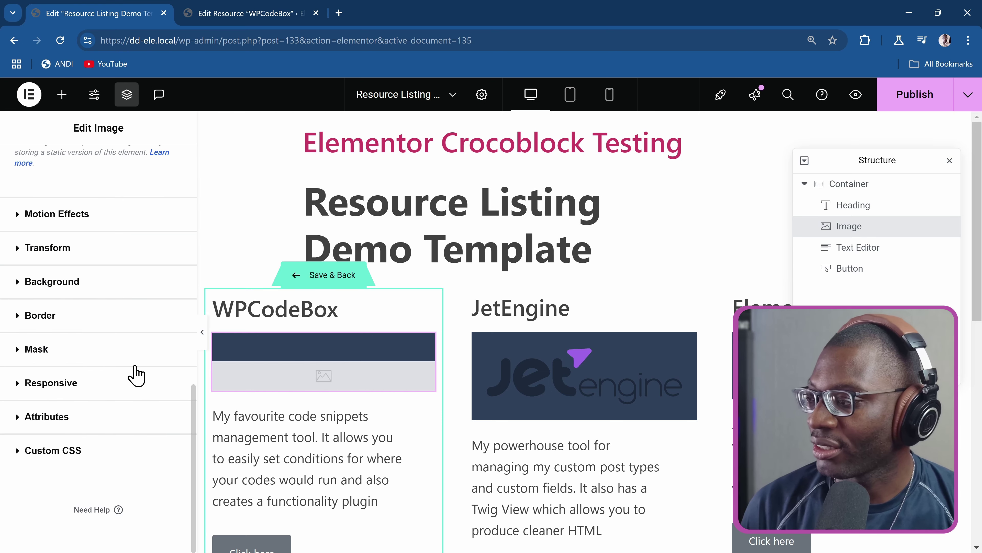
pyautogui.click(77, 451)
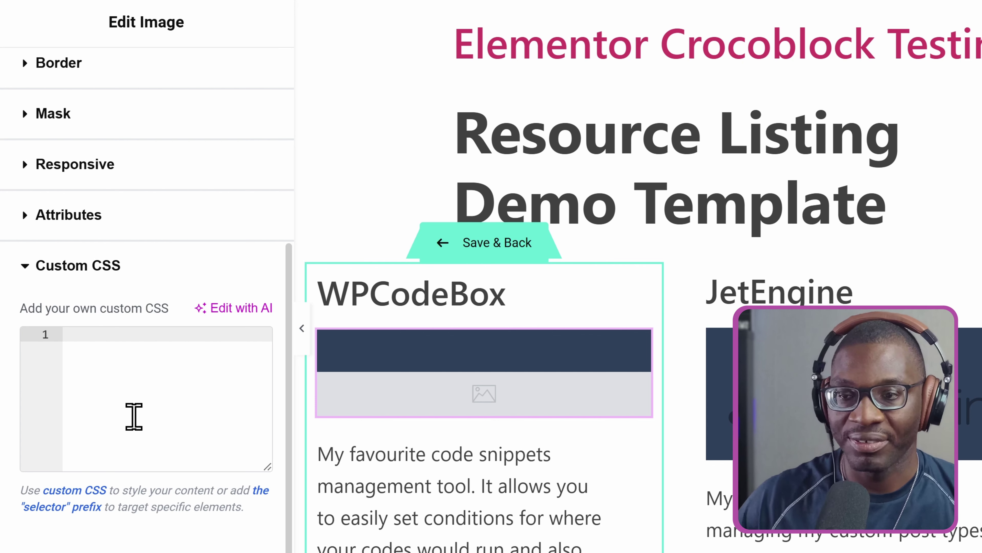
pyautogui.write('selector img')
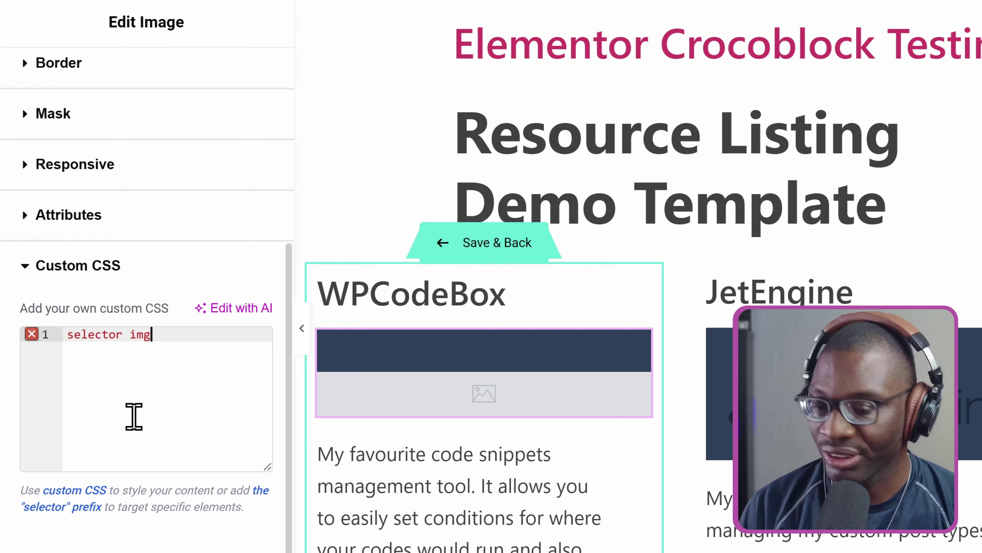
pyautogui.write('{      }')
pyautogui.press('Left')
pyautogui.press('Return')
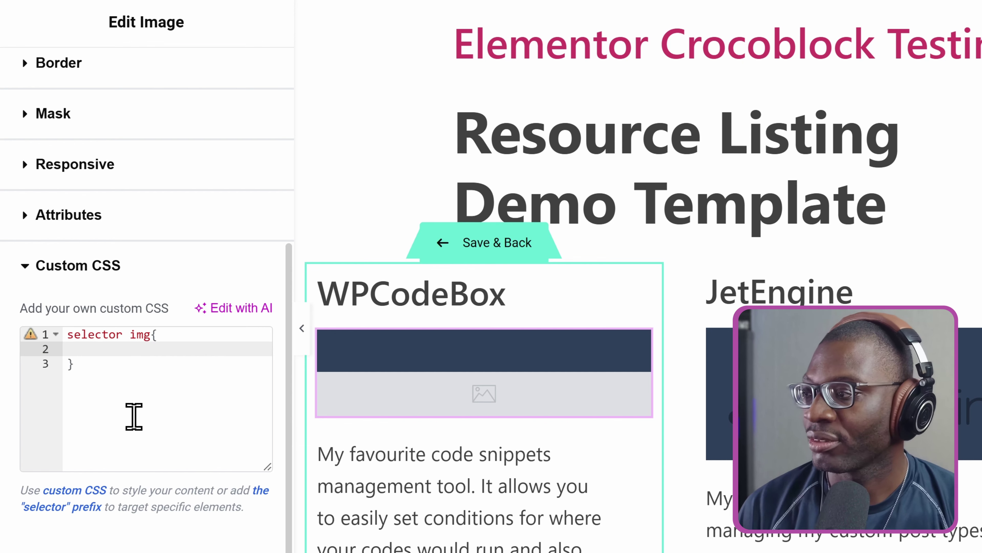
pyautogui.write('aspe')
pyautogui.press('Return')
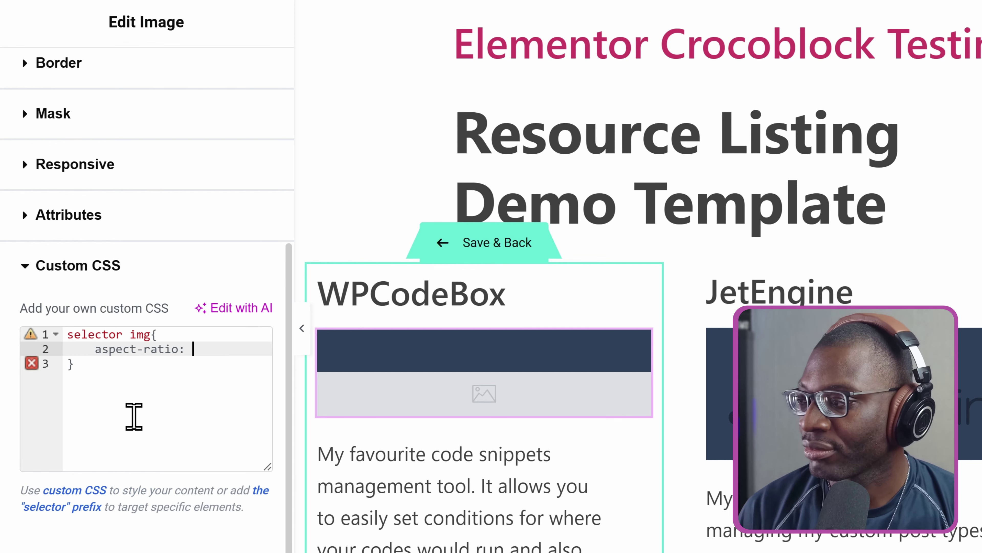
pyautogui.write('16 / 9;')
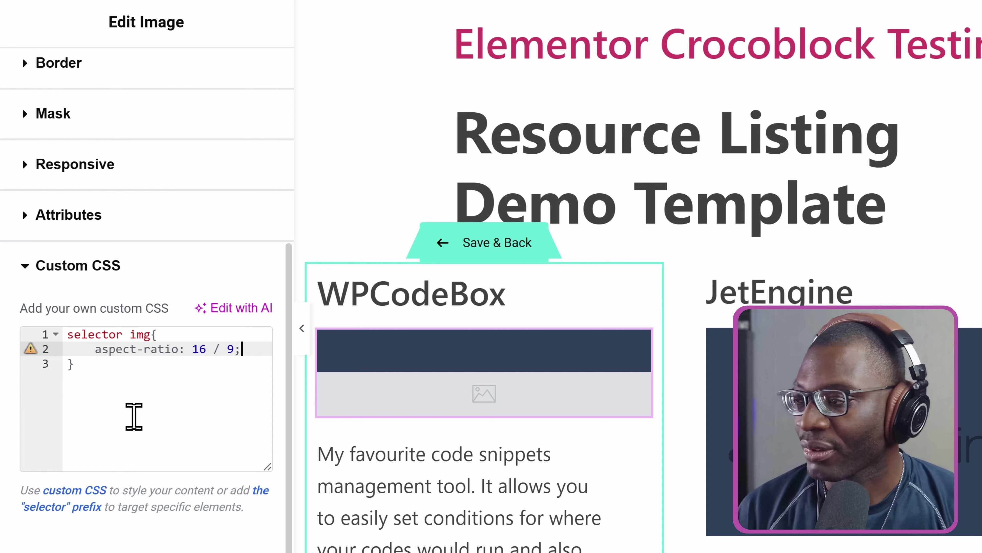
# - Add width: 100% and height: 100% to the image's custom CSS rule
pyautogui.press('Return')
pyautogui.write('width')
pyautogui.press('Return')
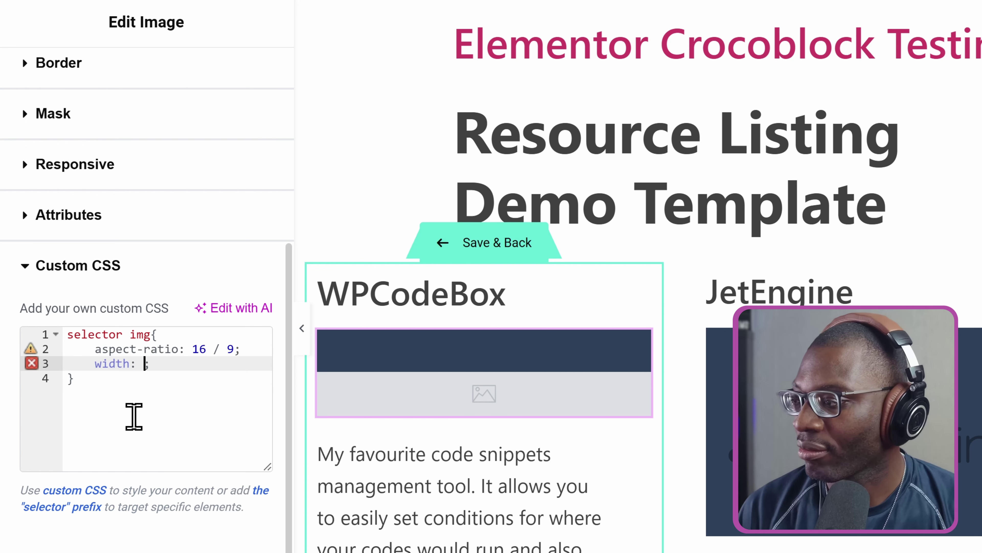
pyautogui.write('100%')
pyautogui.press('End')
pyautogui.press('Return')
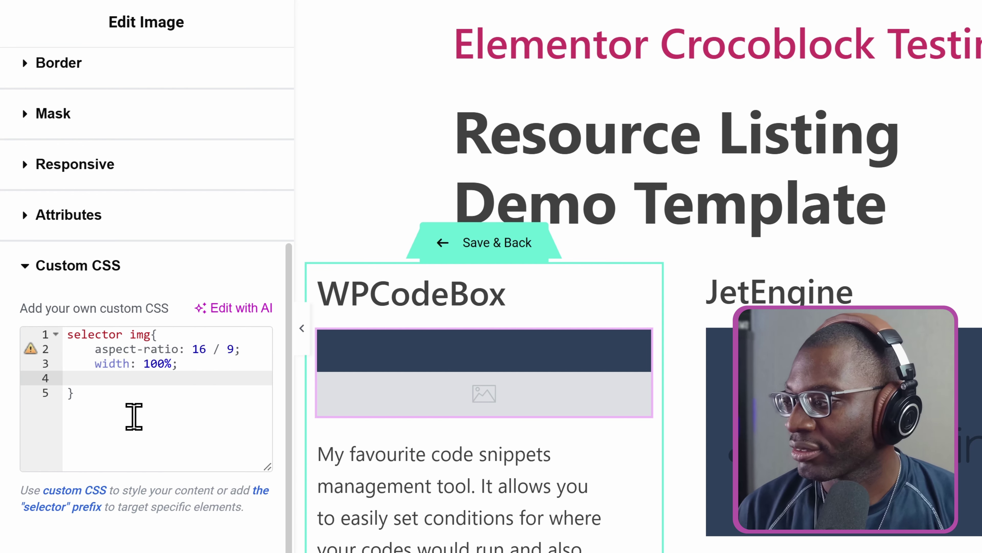
pyautogui.write('height')
pyautogui.press('Return')
pyautogui.write('100')
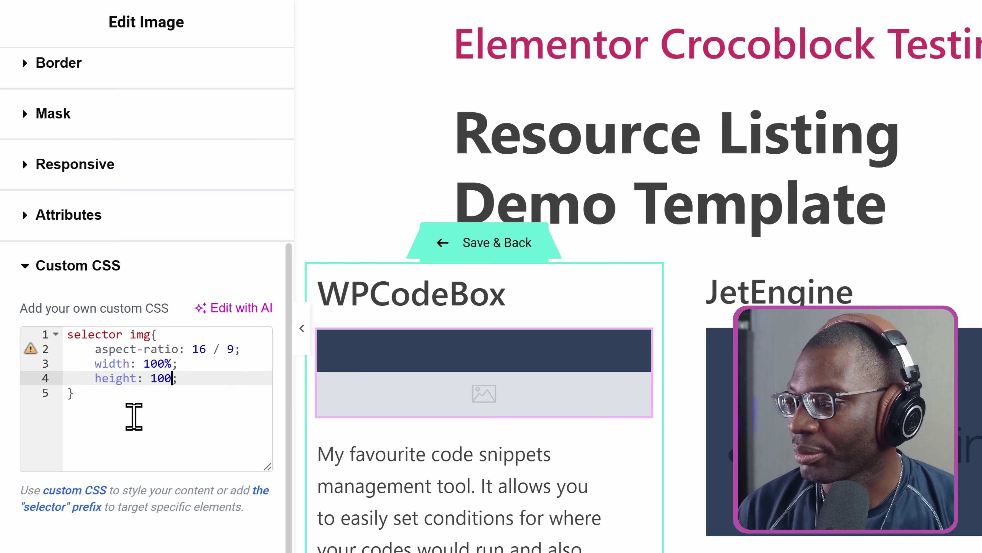
pyautogui.write('%')
pyautogui.press('End')
# - Add object-fit: contain to the "selector img" rule
pyautogui.press('Return')
pyautogui.write('objec')
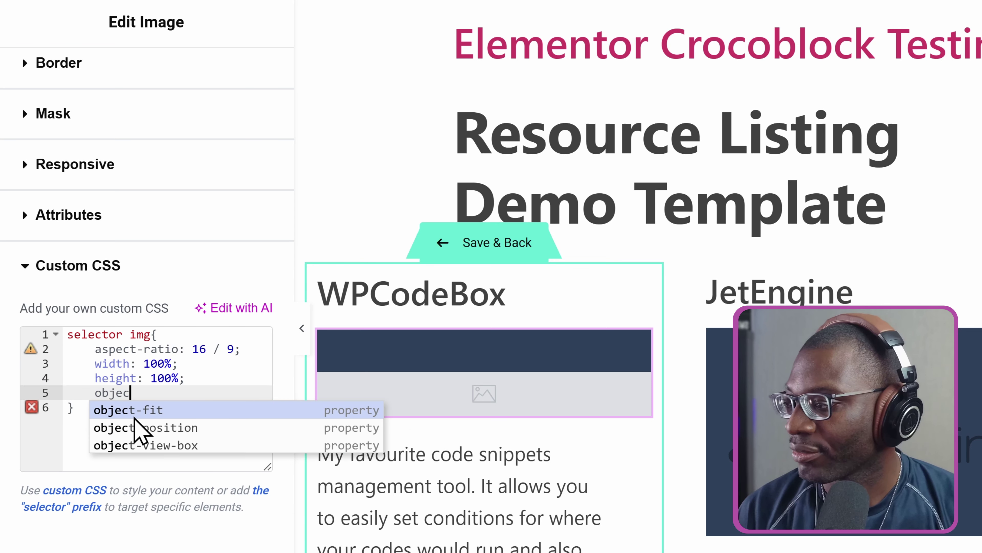
pyautogui.press('Return')
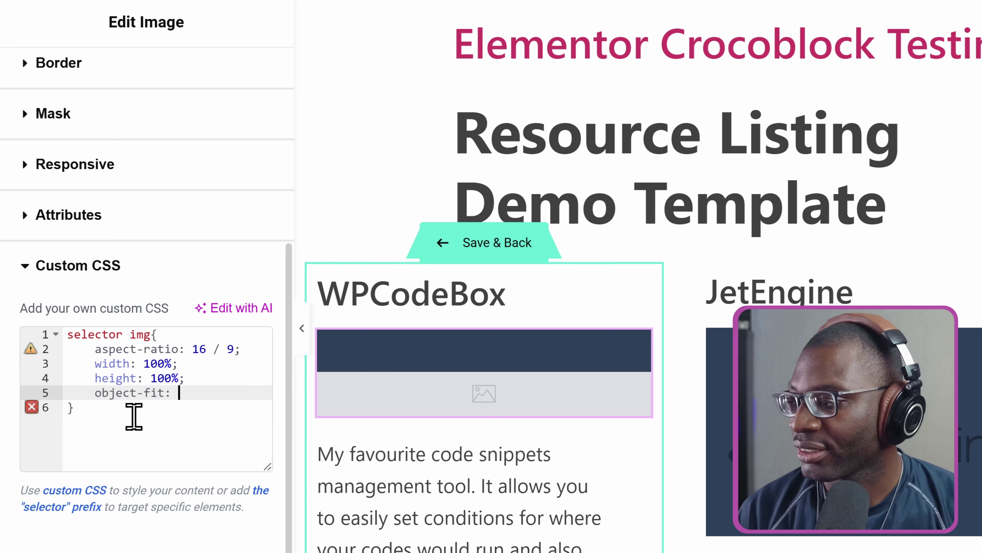
pyautogui.write('contain')
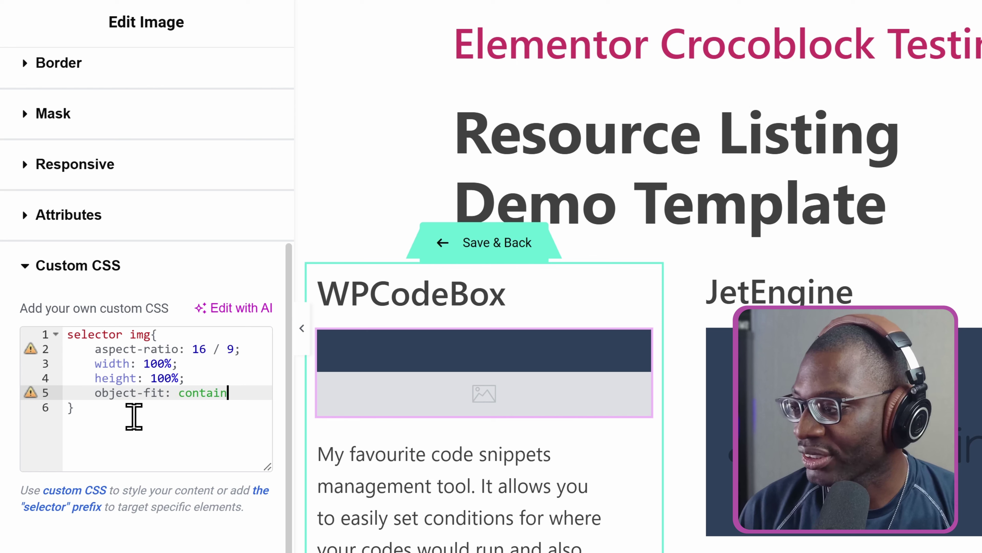
pyautogui.write(';')
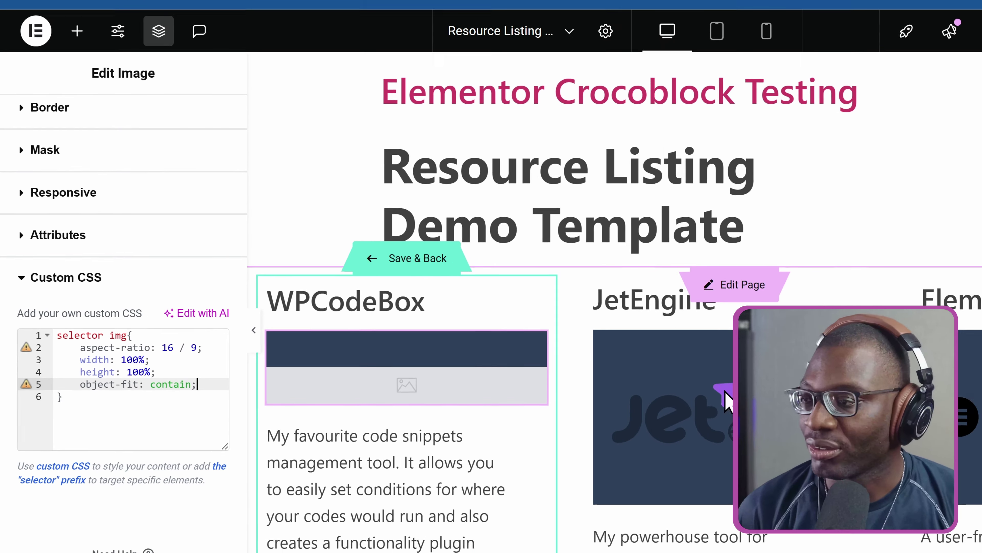
# - Publish the template, return to the Resource Test page and review the resource cards
pyautogui.click(913, 94)
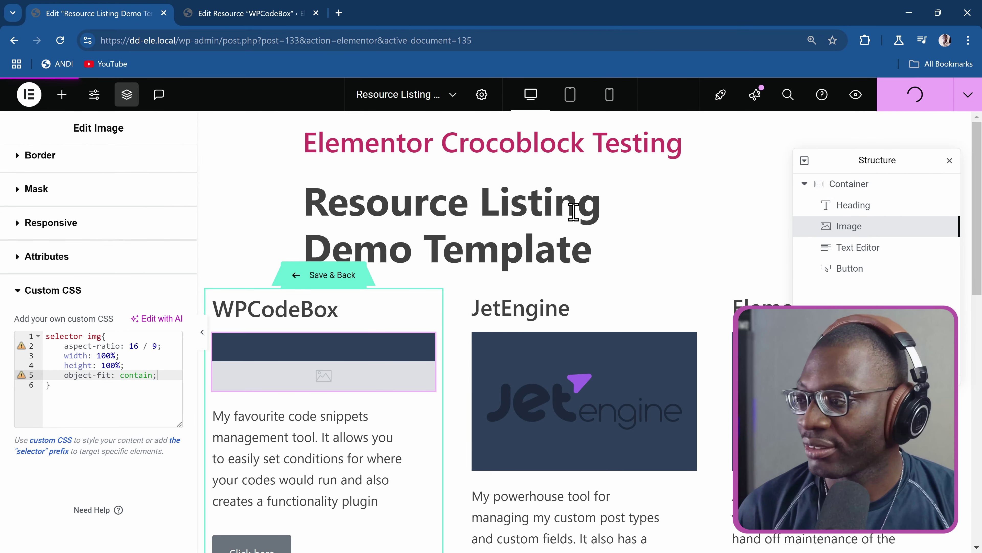
pyautogui.click(318, 281)
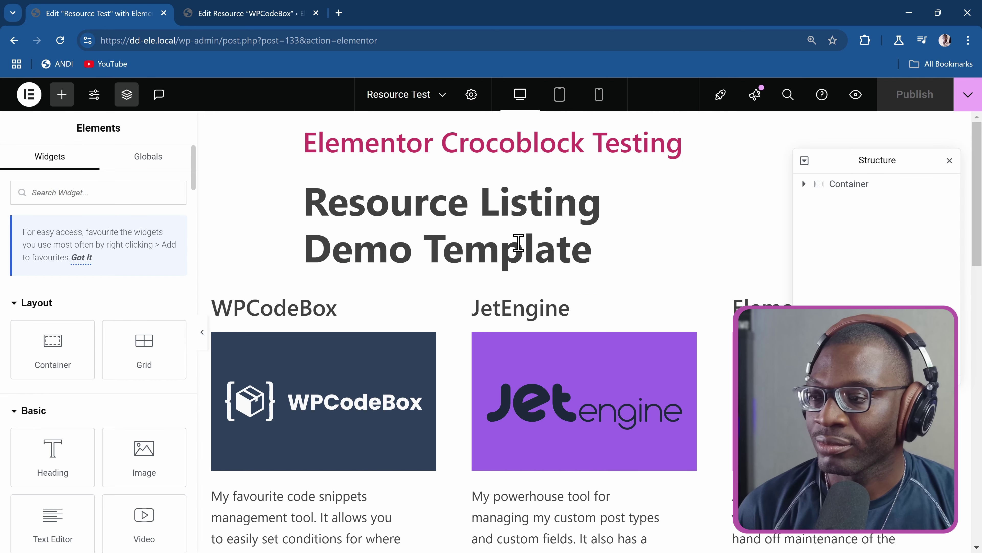
pyautogui.scroll(-5, 373, 263)
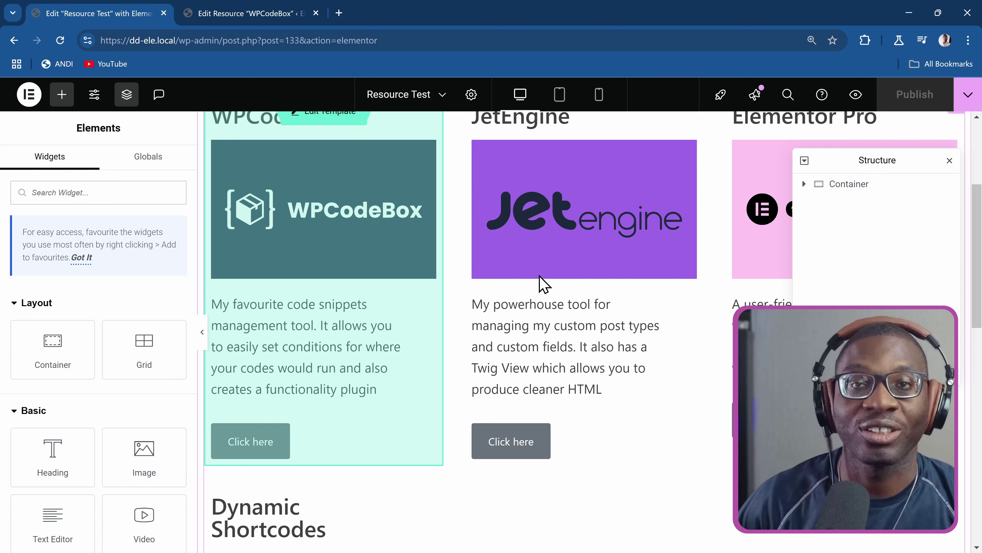
pyautogui.scroll(1, 377, 290)
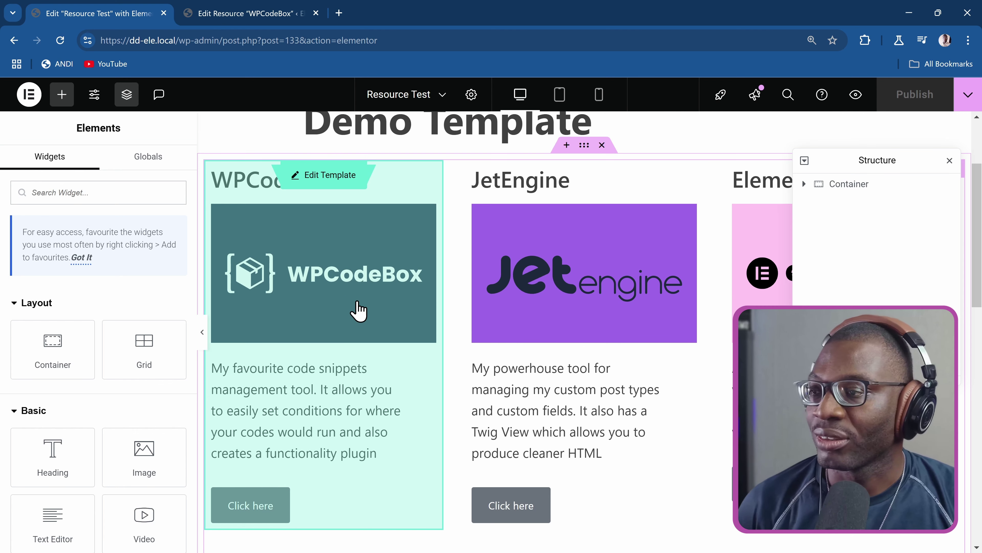
# - Reopen the loop template and order the logo image first in the card, above the title
pyautogui.click(359, 309)
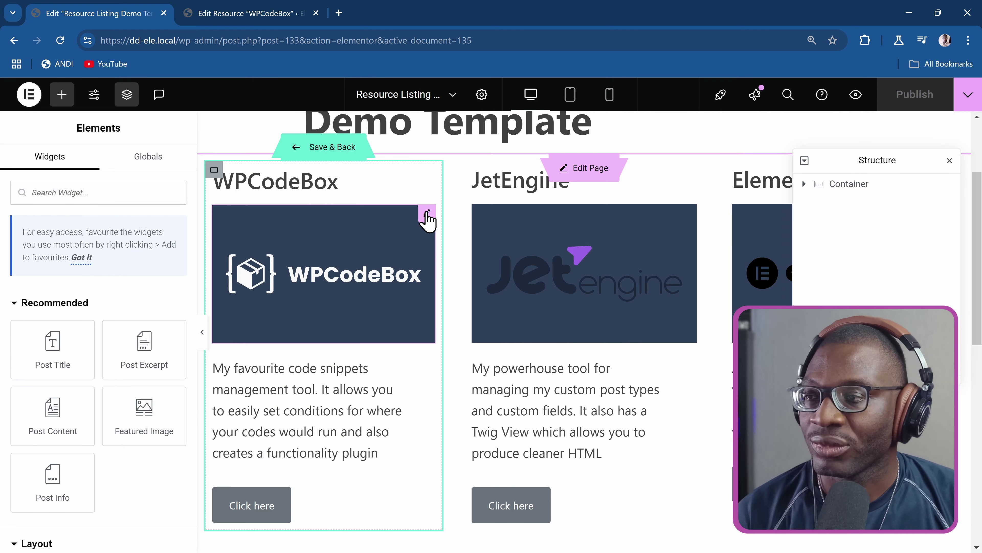
pyautogui.click(427, 215)
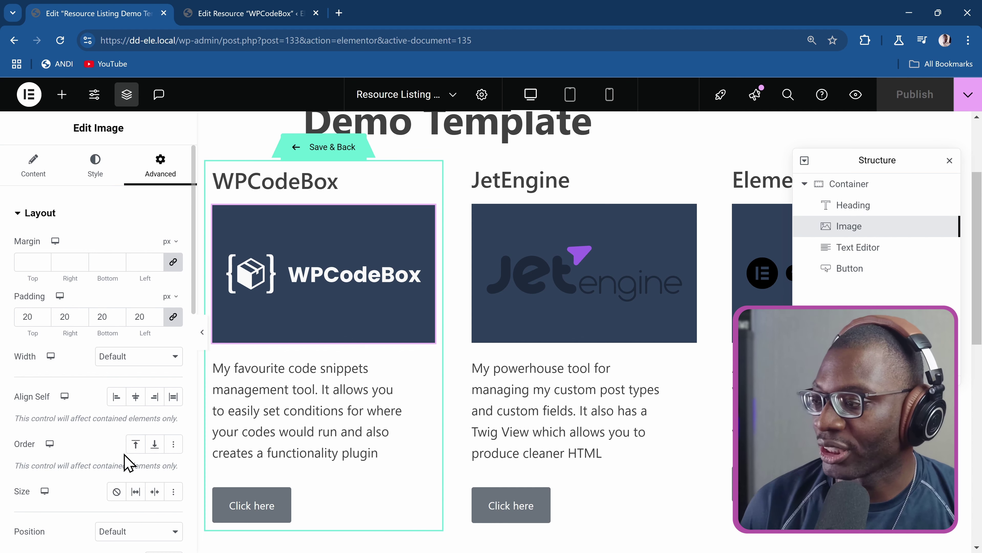
pyautogui.click(135, 445)
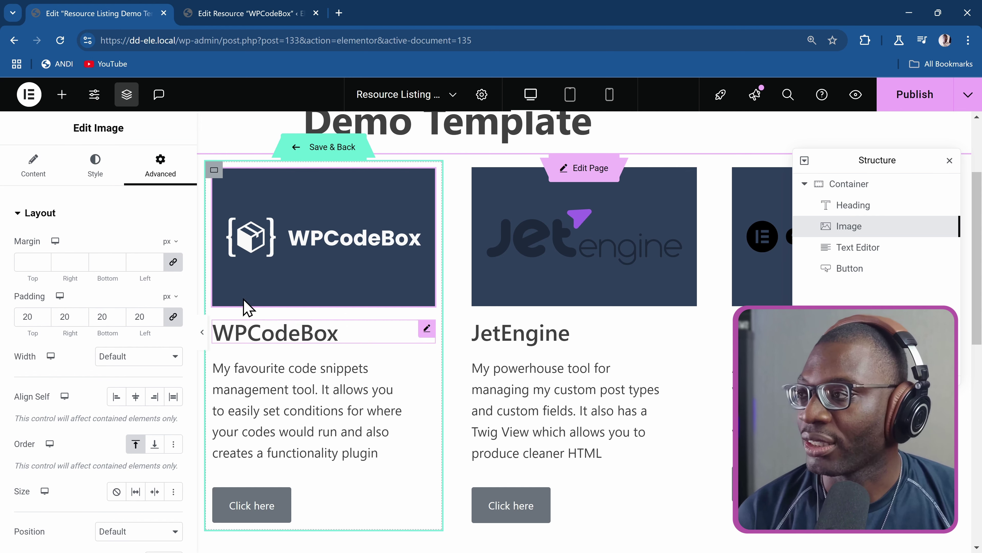
# - Add a Post Info widget to the card directly below the resource title heading
pyautogui.click(33, 169)
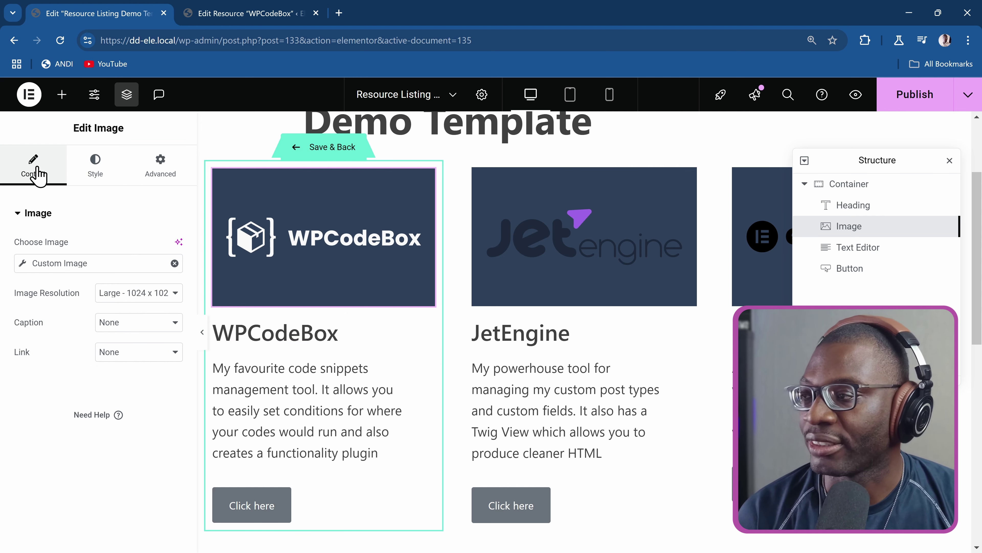
pyautogui.click(65, 100)
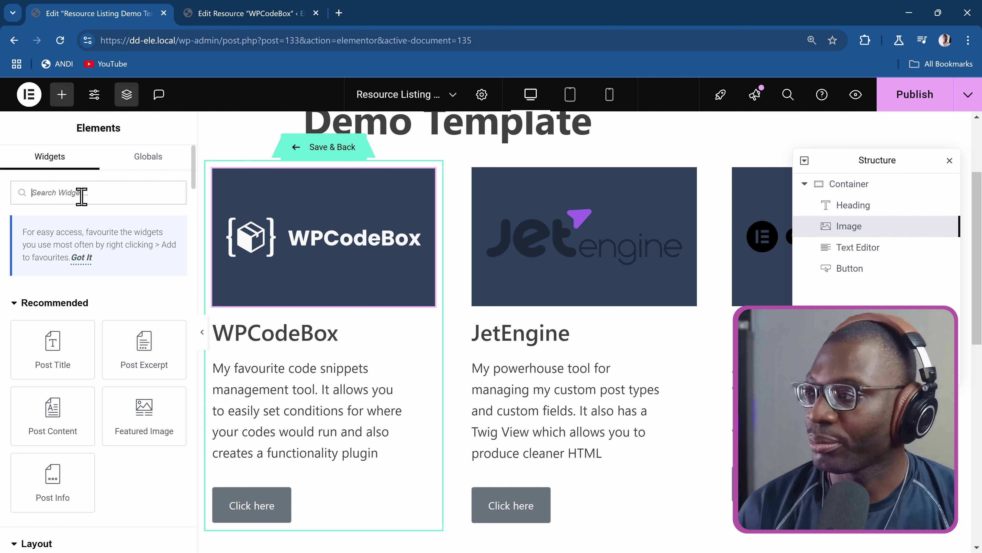
pyautogui.write('post')
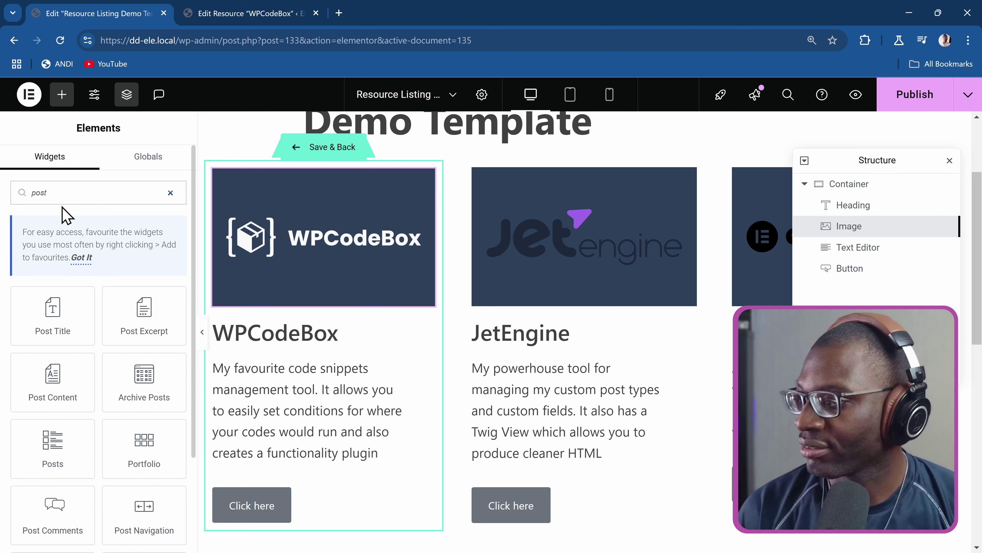
pyautogui.write(' in')
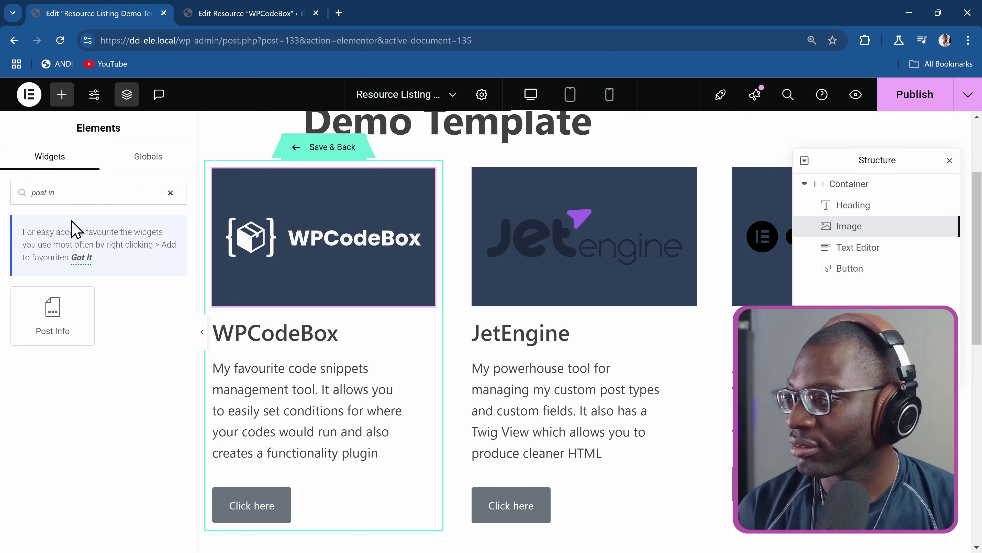
pyautogui.moveTo(34, 290); pyautogui.dragTo(356, 340)
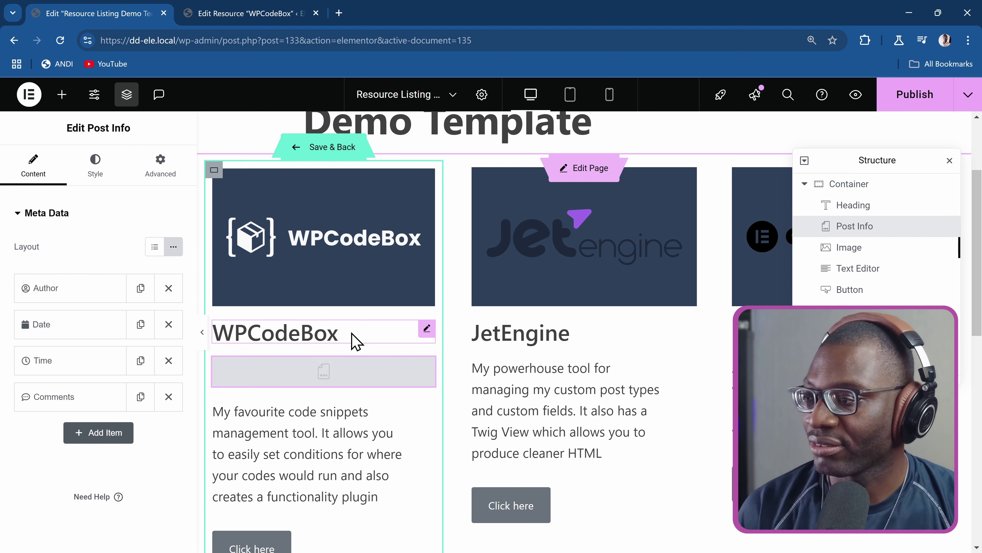
# - Remove the Author, Date and Comments items from the Post Info metadata, keeping only the Time item
pyautogui.click(168, 290)
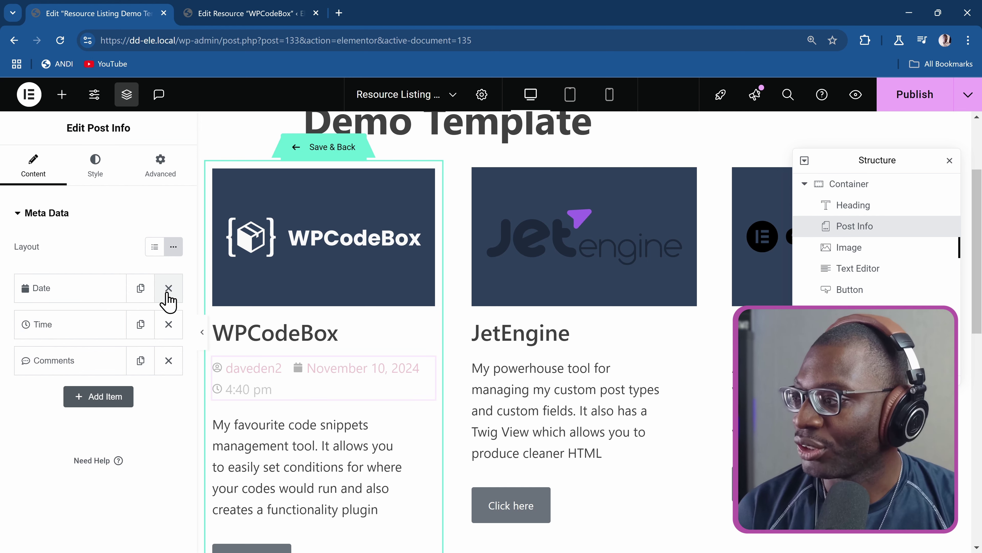
pyautogui.click(168, 290)
pyautogui.click(168, 324)
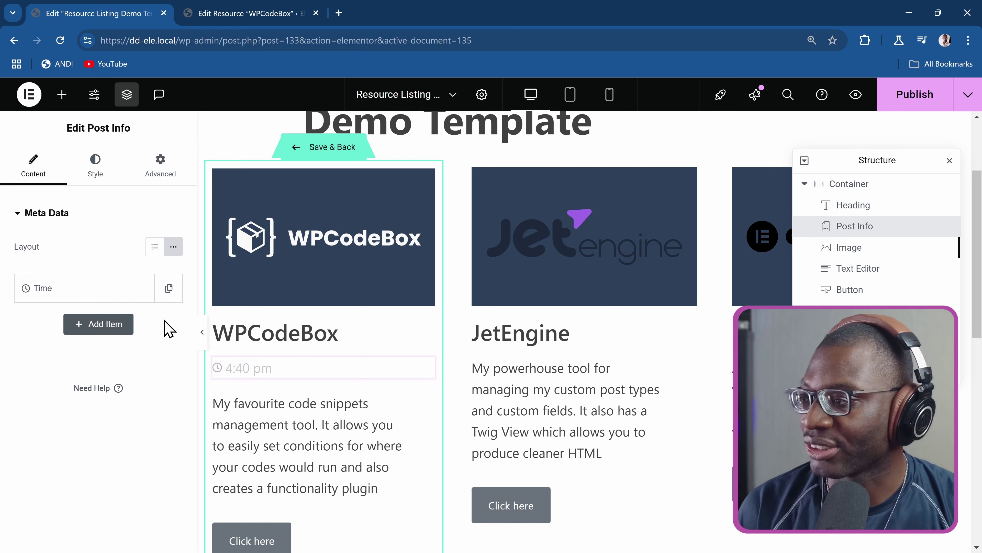
# - Change the remaining Post Info item to Terms from the Resource Types taxonomy and turn off its link
pyautogui.click(81, 291)
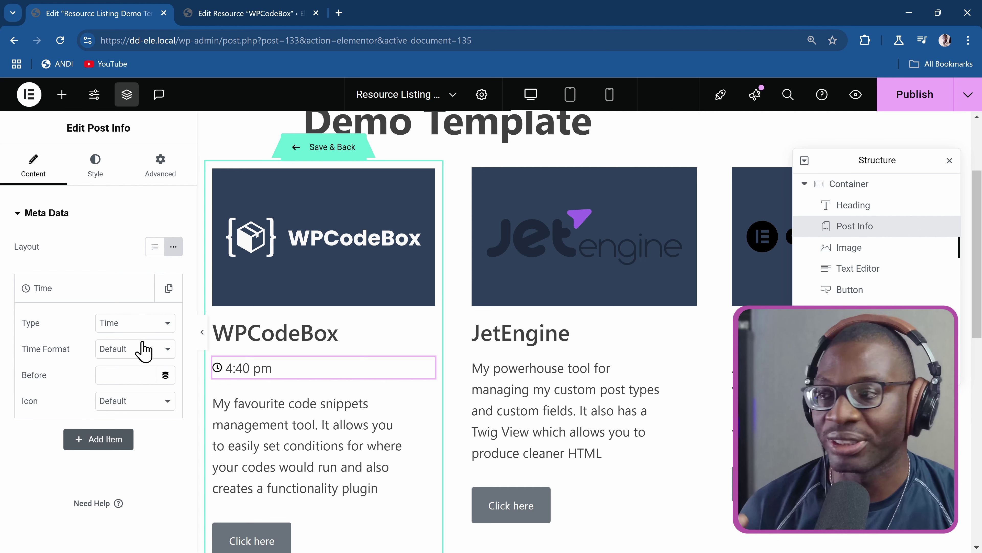
pyautogui.click(137, 328)
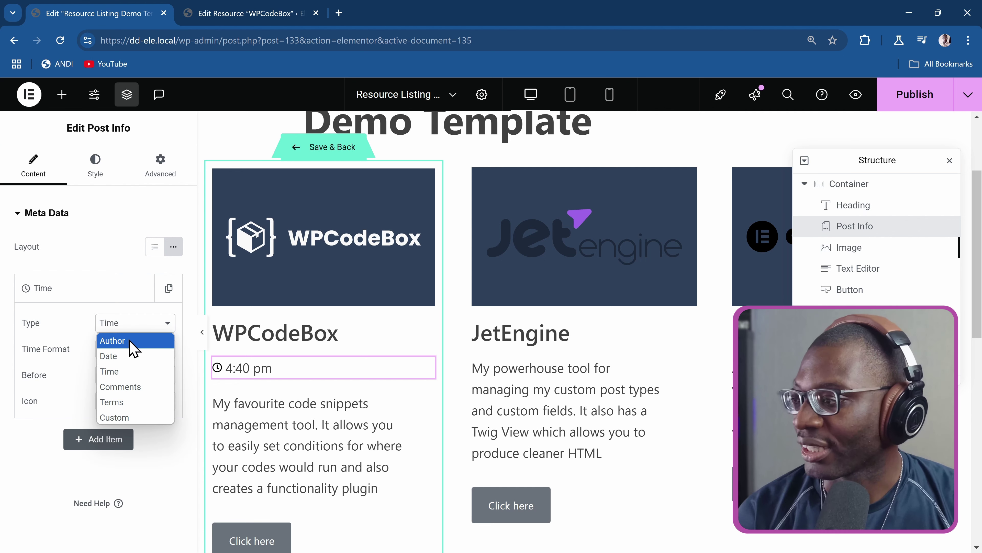
pyautogui.click(150, 403)
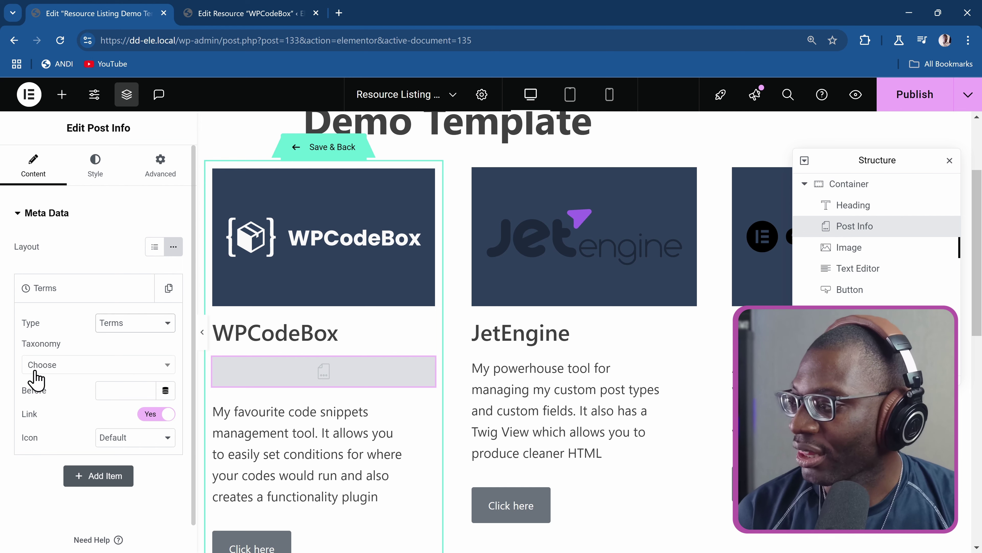
pyautogui.click(119, 368)
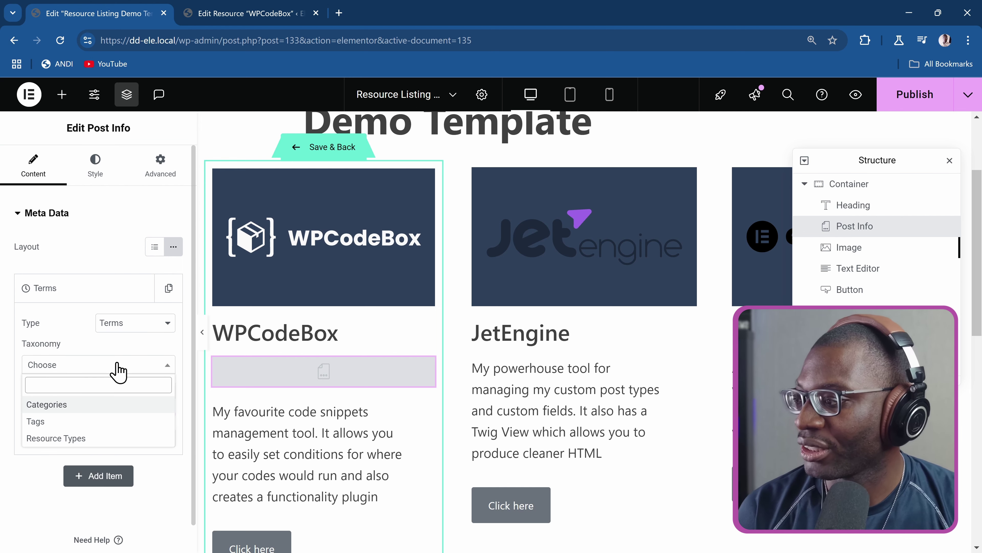
pyautogui.click(105, 439)
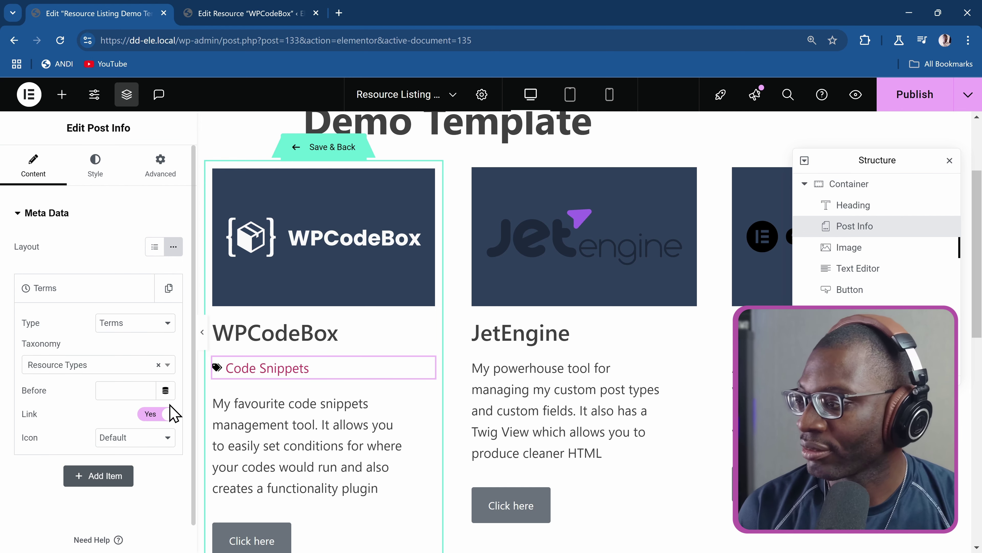
pyautogui.click(166, 413)
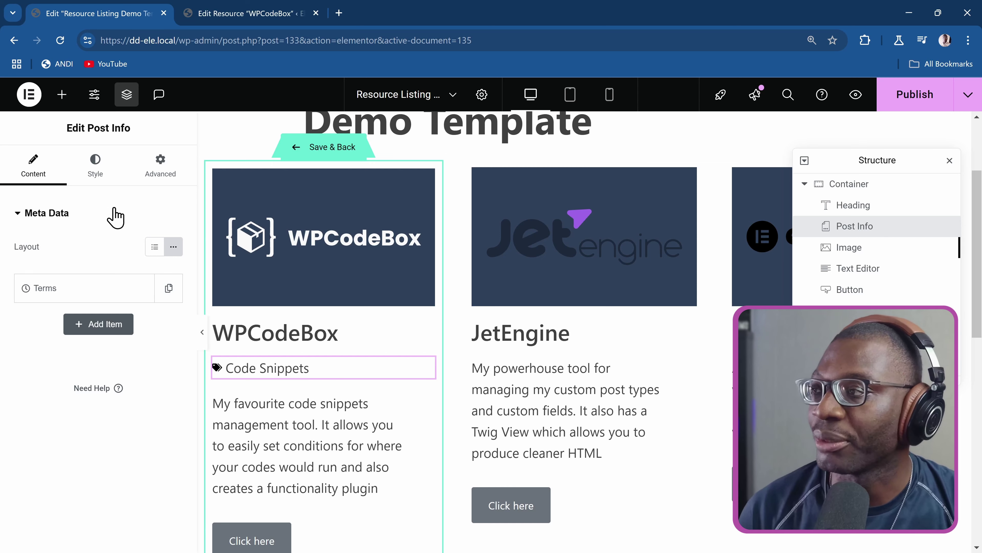
# - Add a Dynamic Terms widget to the card below the Post Info element
pyautogui.click(62, 94)
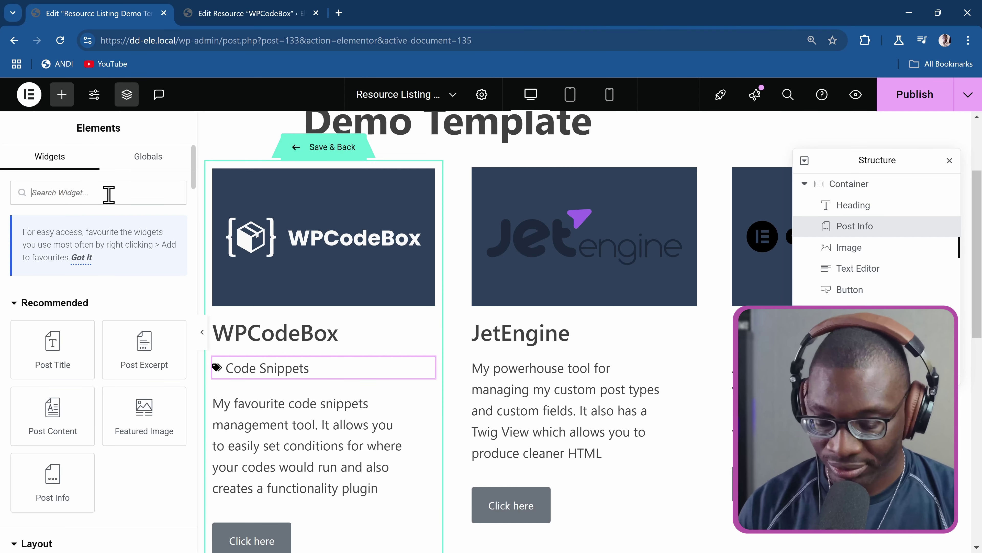
pyautogui.write('dynamic')
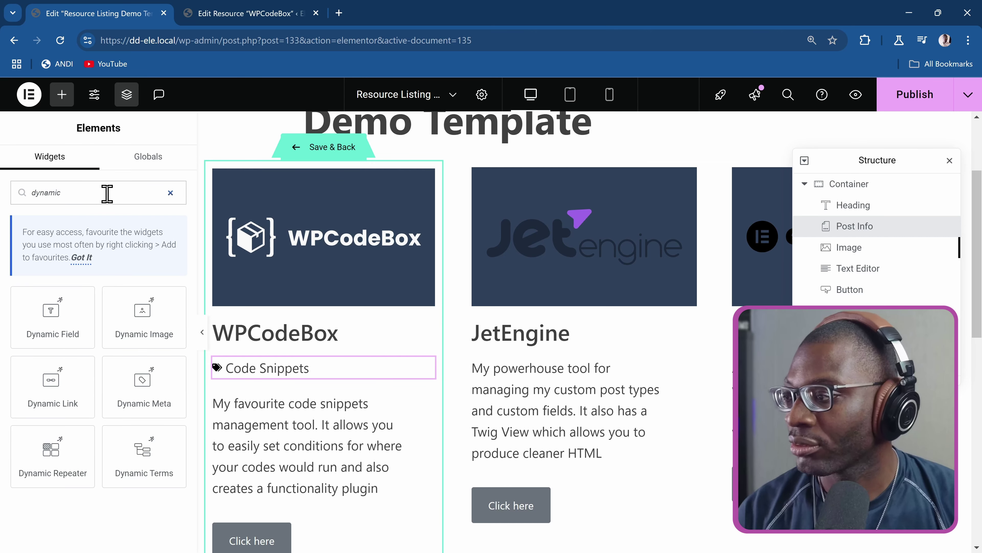
pyautogui.moveTo(142, 449); pyautogui.dragTo(307, 371)
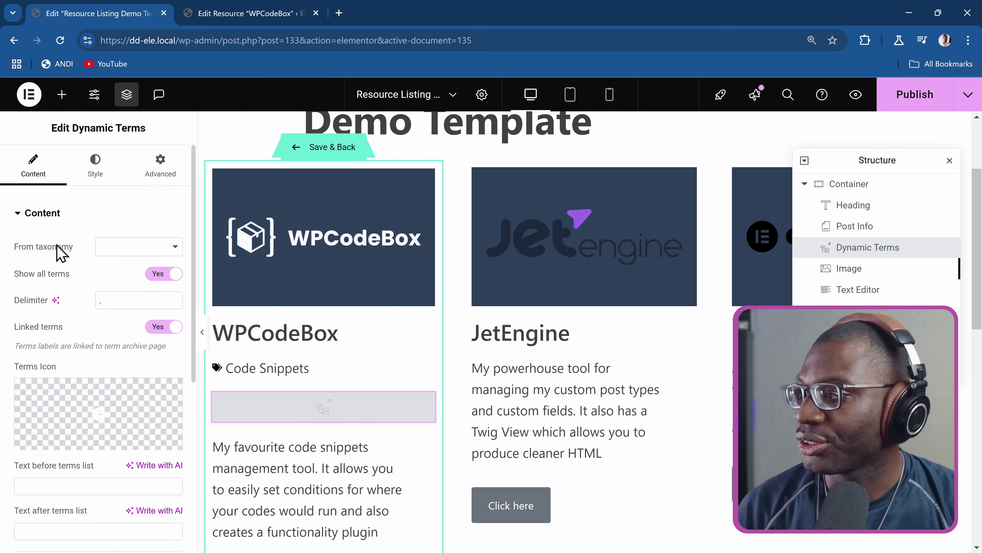
# - Set Dynamic Terms to the Resource Types taxonomy, limit it to 1 term instead of all, and disable linked terms
pyautogui.click(138, 248)
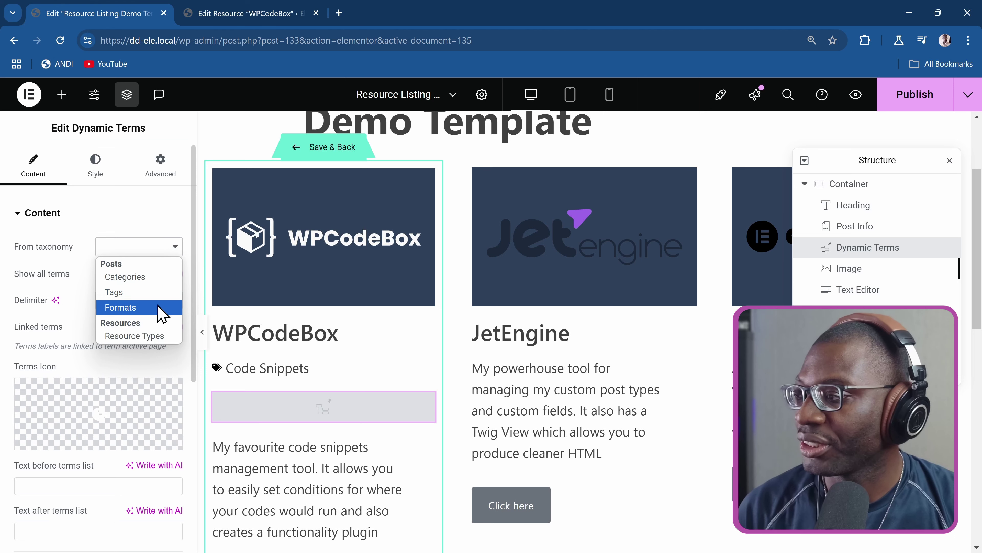
pyautogui.click(135, 335)
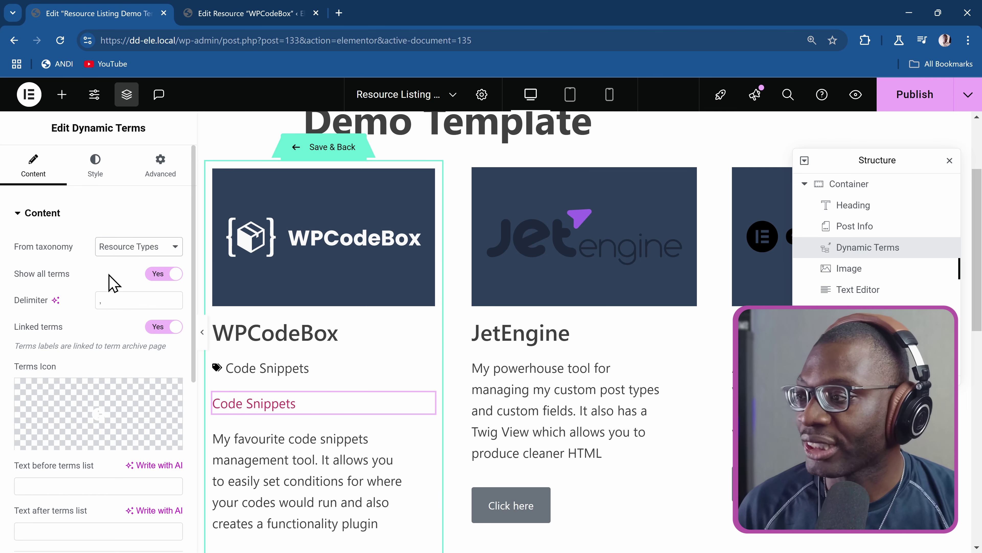
pyautogui.click(164, 274)
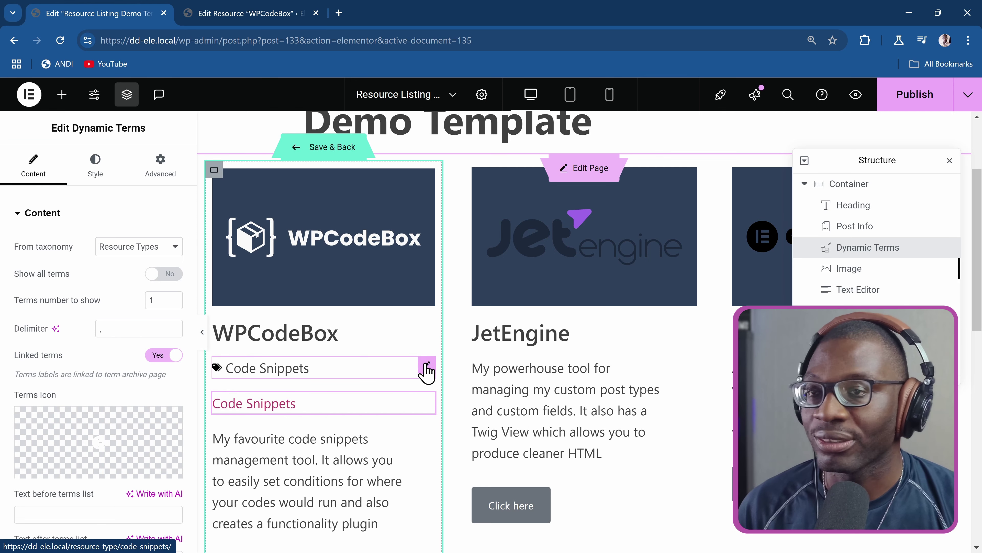
pyautogui.click(164, 355)
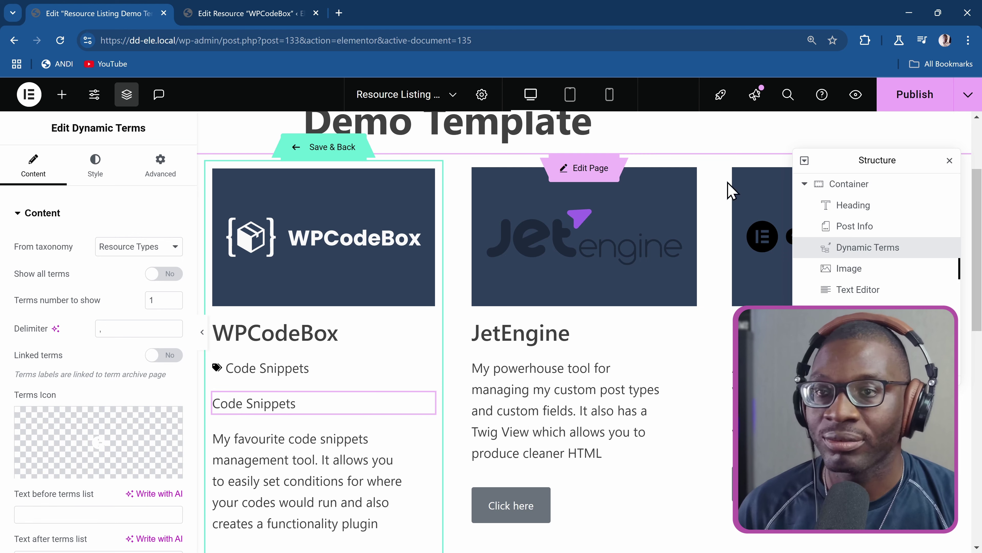
# - Publish the template, compare both resource type outputs on the previewed Resource Test page, and return to the editor
pyautogui.click(909, 102)
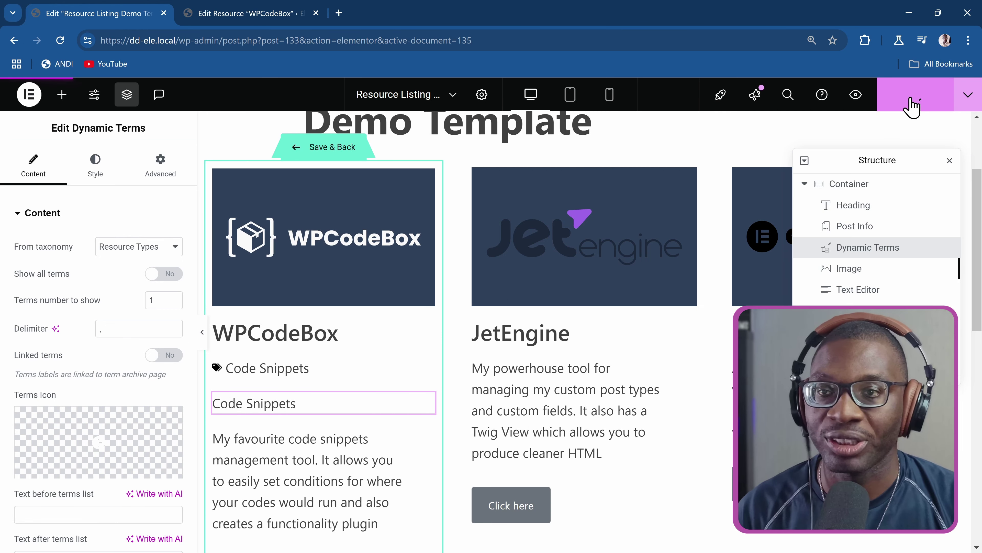
pyautogui.click(855, 96)
pyautogui.scroll(-15, 614, 189)
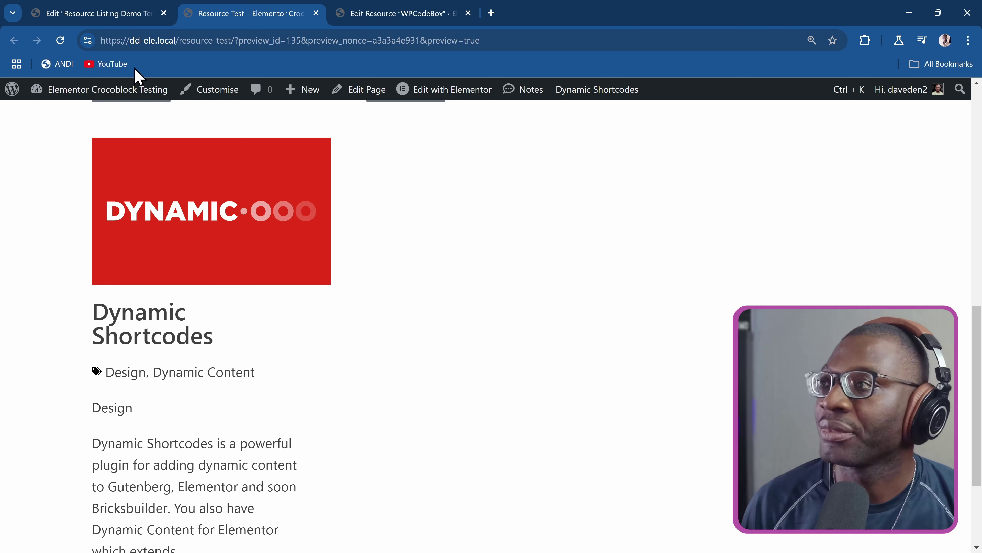
pyautogui.click(109, 17)
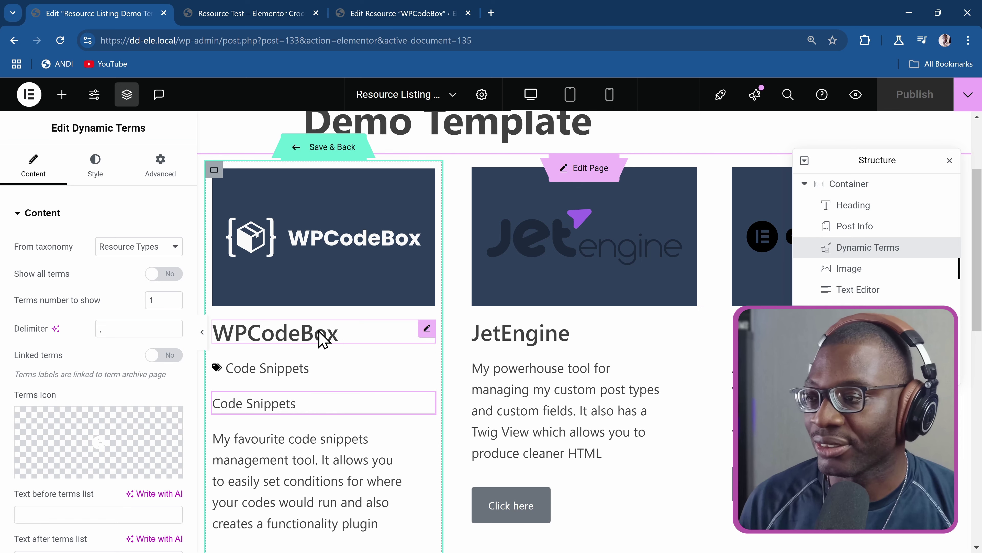
# - Give the title heading a classic background with its colour taken dynamically from JetEngine's Term Field
pyautogui.click(367, 334)
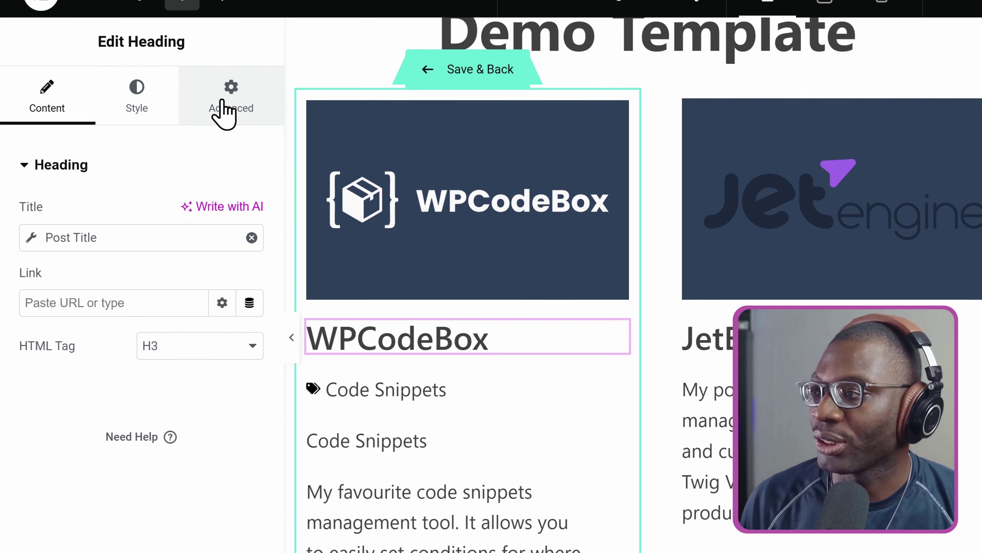
pyautogui.click(186, 139)
pyautogui.scroll(-5, 172, 363)
pyautogui.scroll(-4, 201, 356)
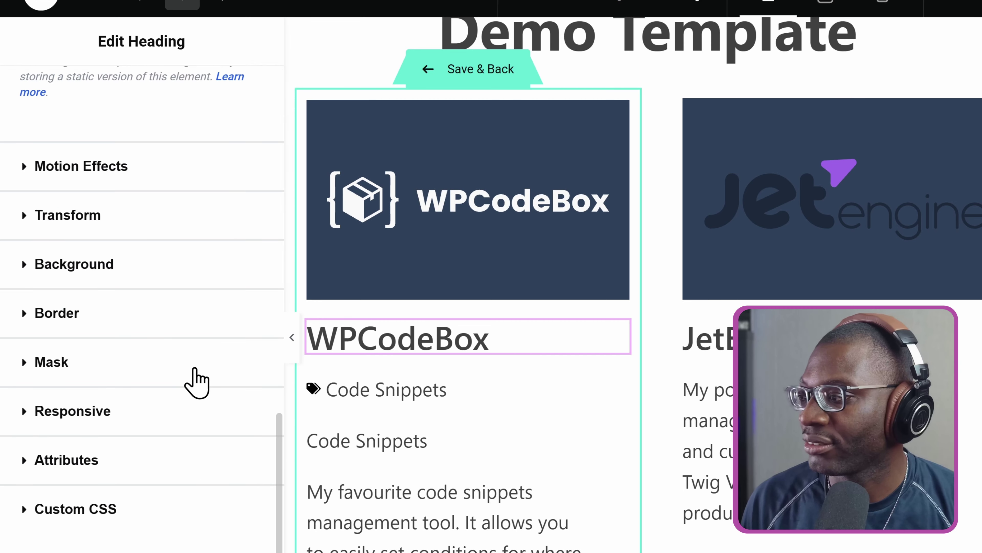
pyautogui.click(112, 267)
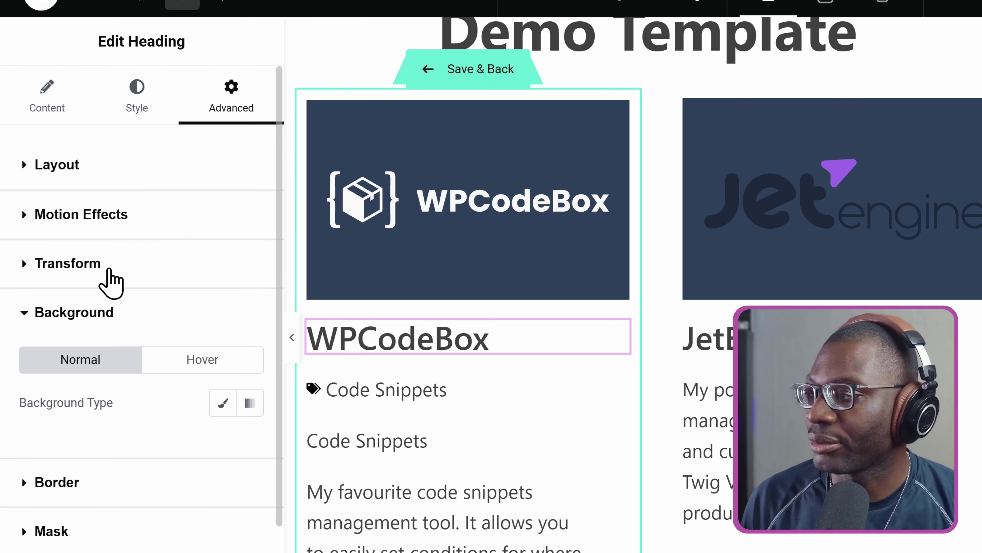
pyautogui.scroll(-2, 161, 331)
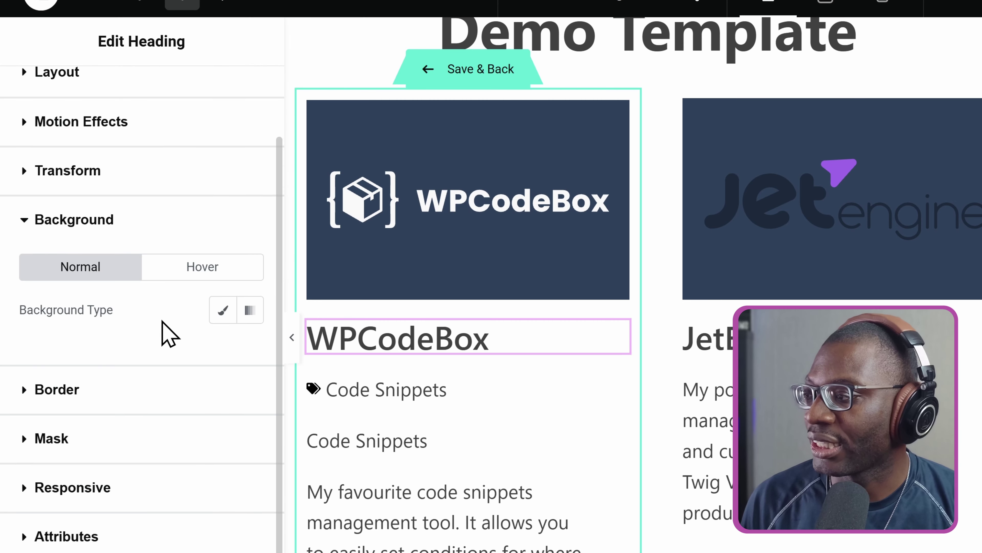
pyautogui.click(222, 309)
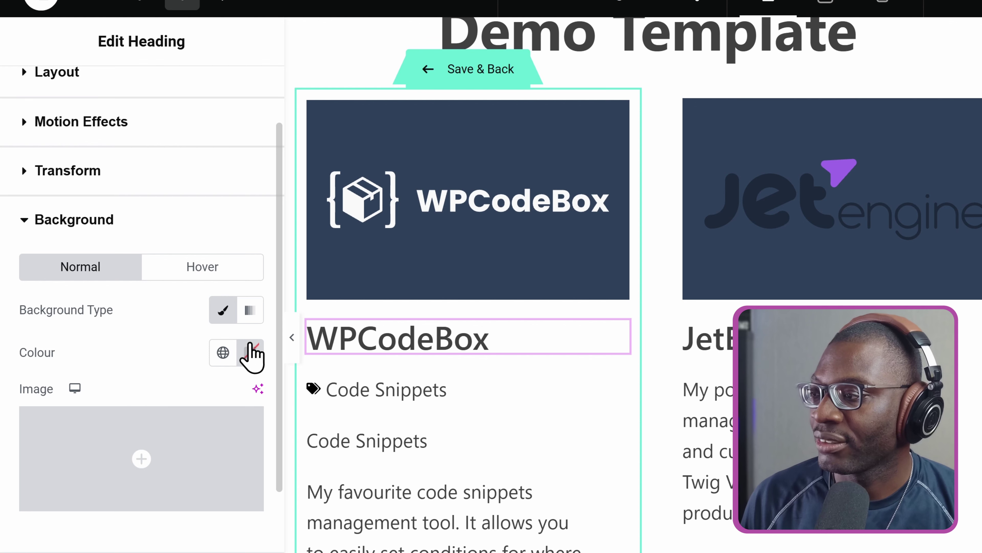
pyautogui.click(251, 352)
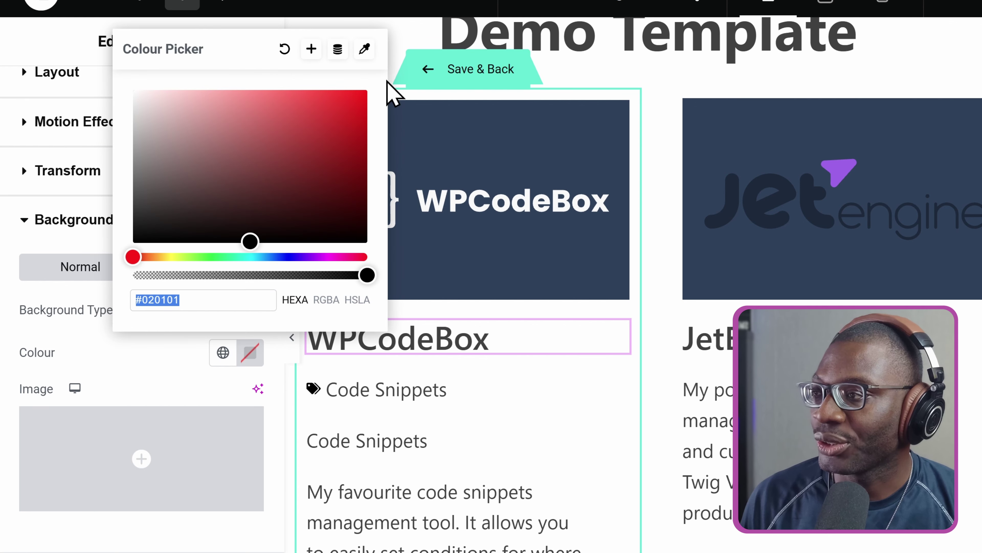
pyautogui.click(338, 50)
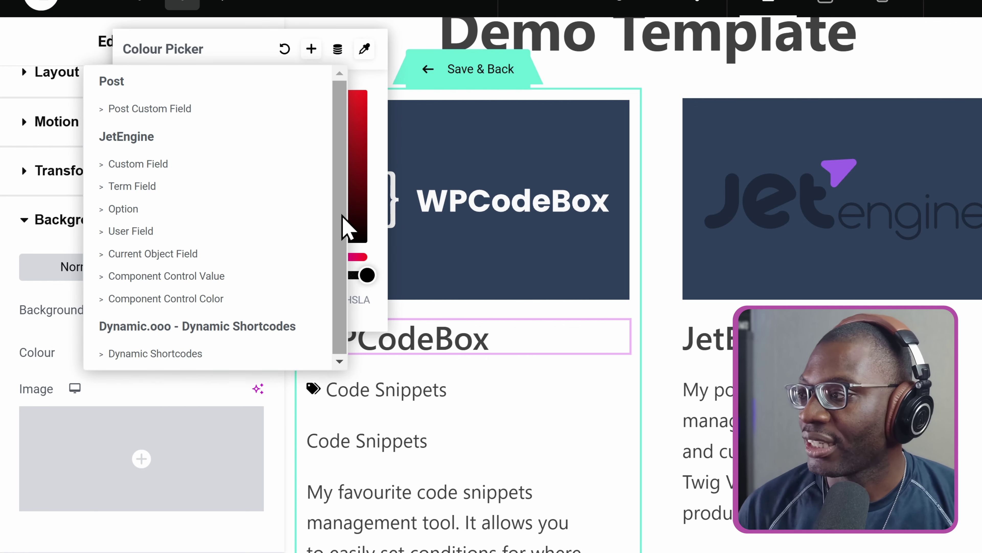
pyautogui.click(133, 186)
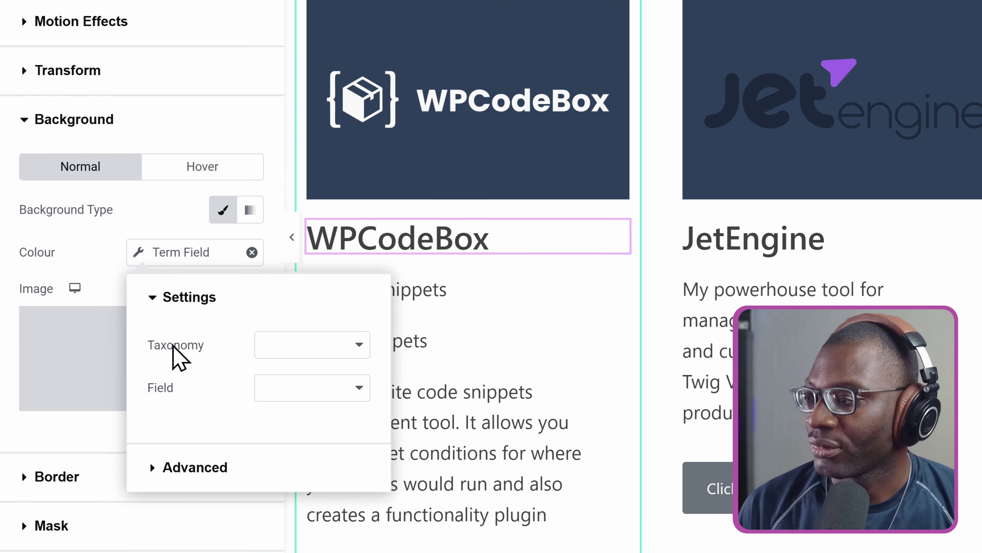
# - Set the heading background's Term Field source to the Resource Types taxonomy, using the meta field label_bg_color
pyautogui.click(309, 350)
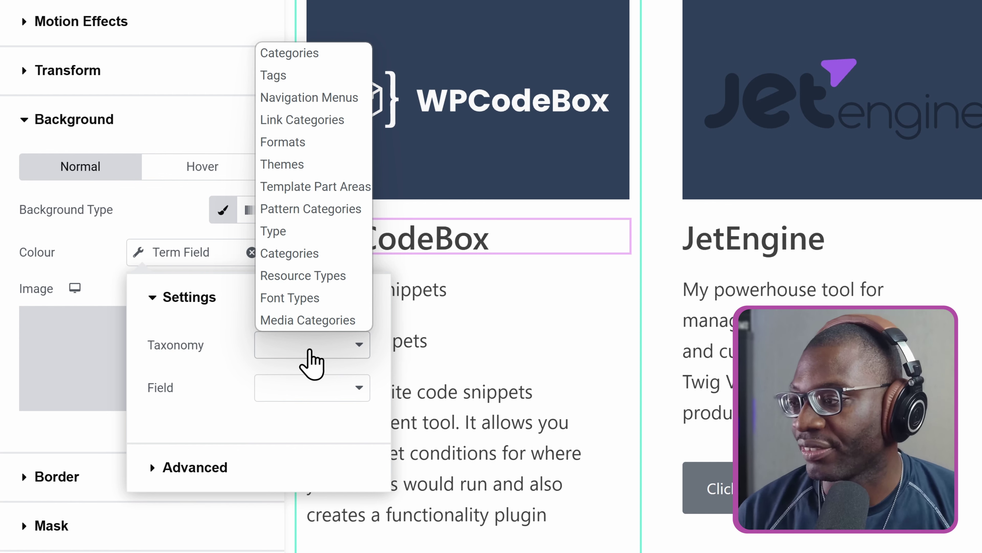
pyautogui.click(318, 276)
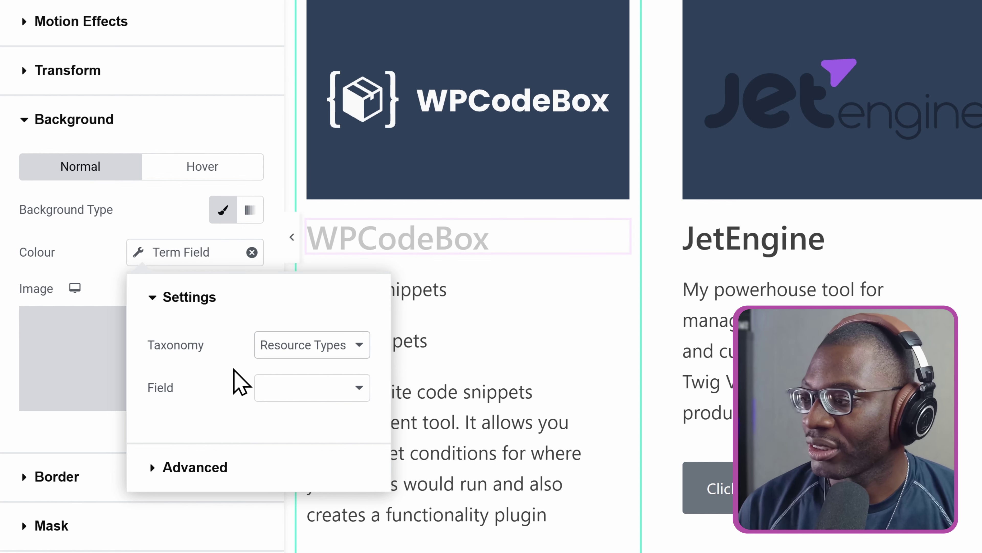
pyautogui.click(301, 388)
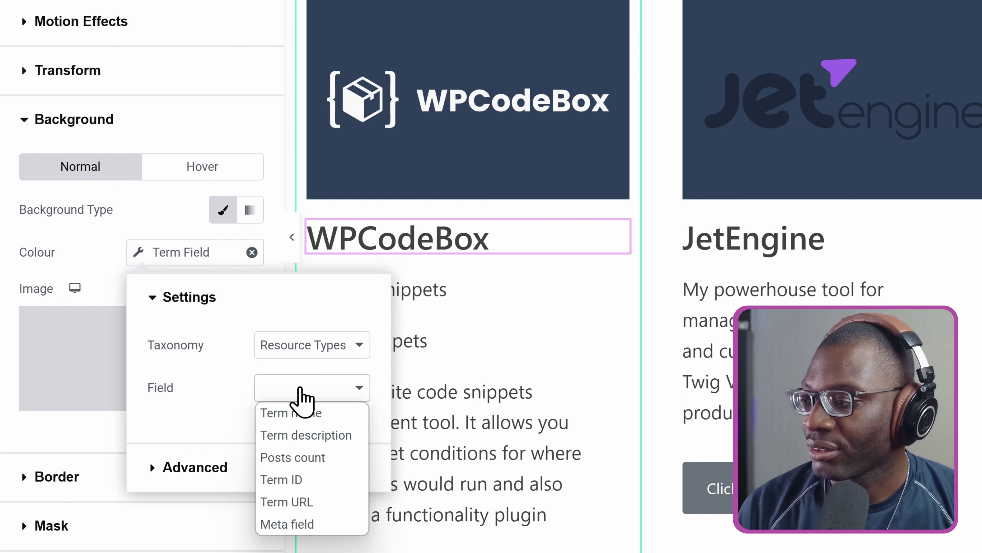
pyautogui.click(317, 526)
pyautogui.click(332, 432)
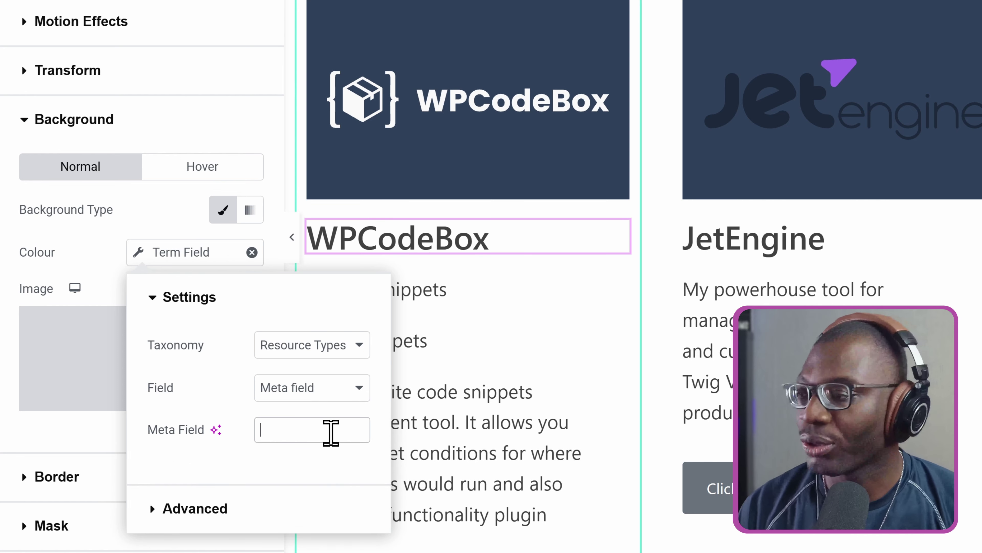
pyautogui.write('label_b')
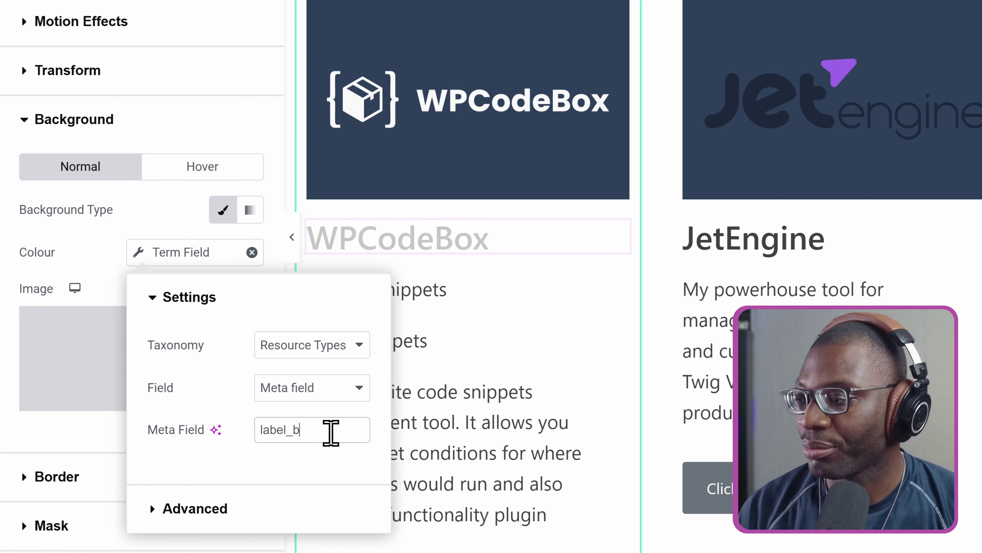
pyautogui.write('g_color')
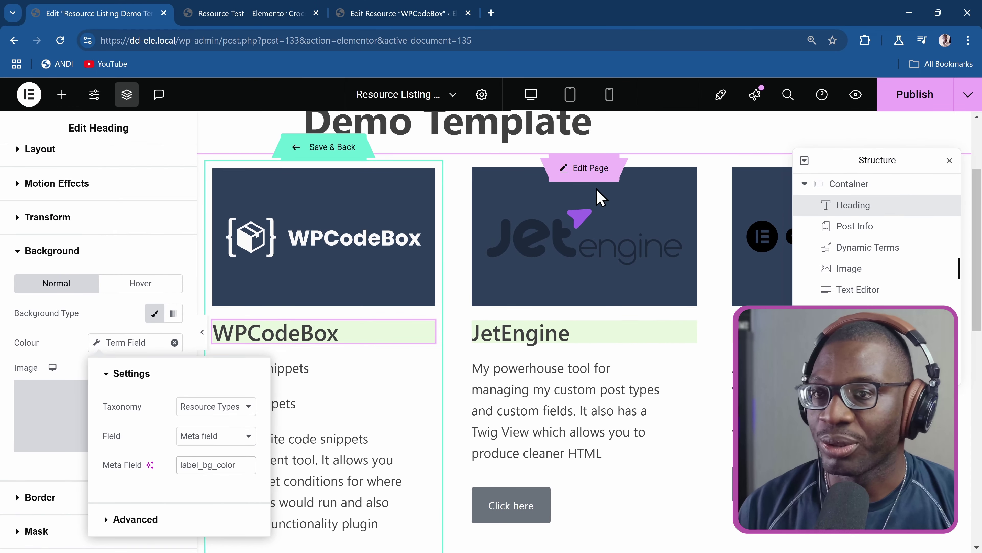
# - Publish the template, reload the Resource Test page and check the heading backgrounds on the cards
pyautogui.click(893, 102)
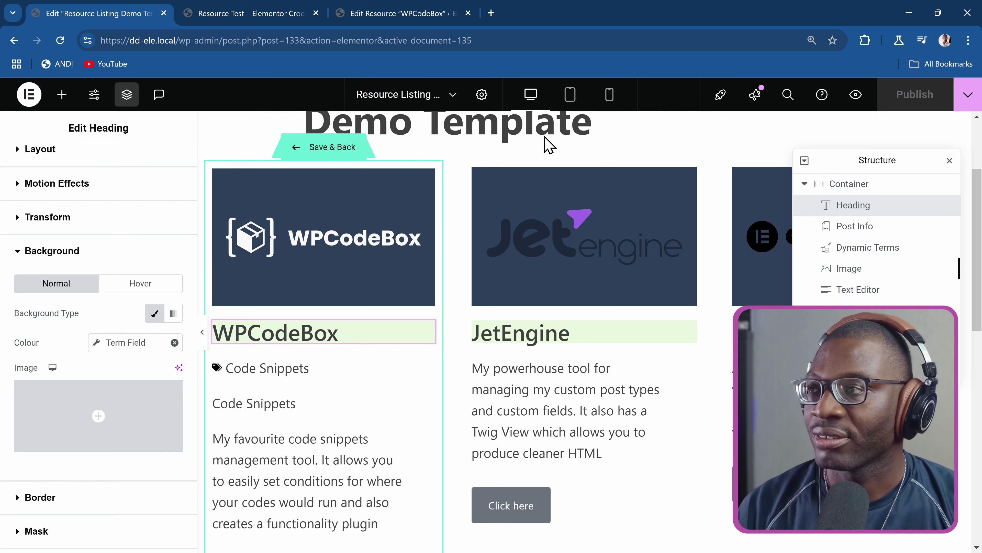
pyautogui.click(218, 18)
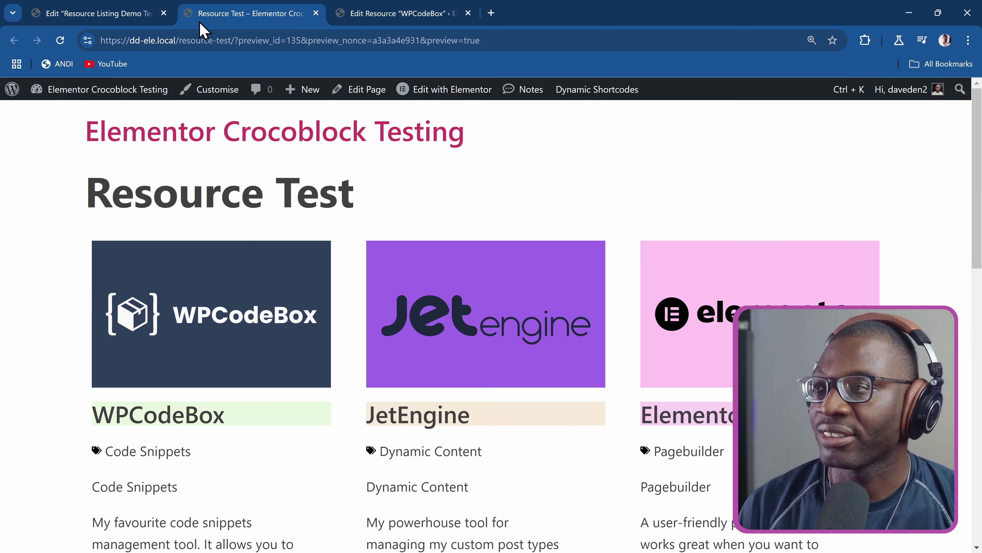
pyautogui.click(59, 40)
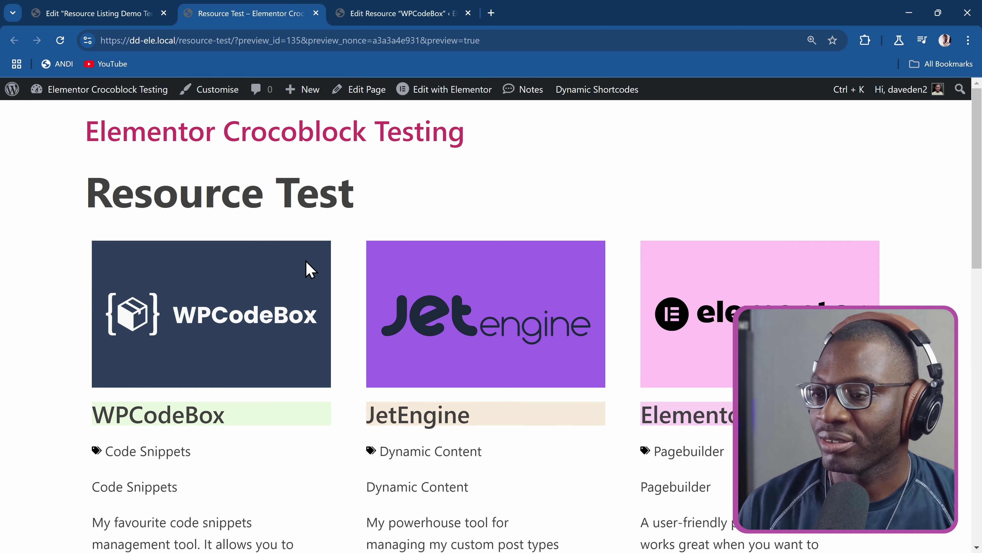
pyautogui.scroll(-5, 304, 268)
pyautogui.scroll(1, 300, 267)
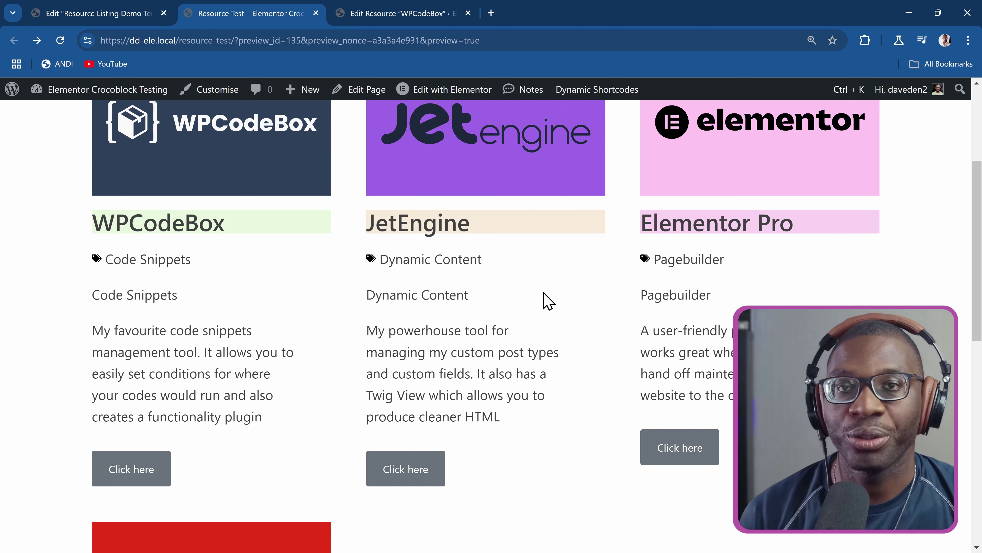
# - Open the Code Snippets resource type in a separate tab and compare its Label Bg Color with the WPCodeBox heading on the page
pyautogui.hotkey('ctrl', 'k')
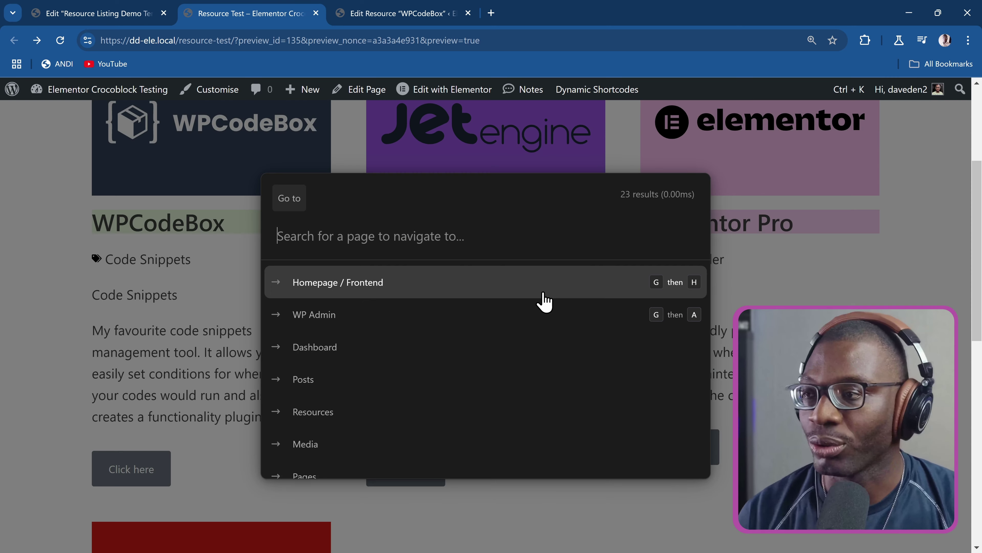
pyautogui.write('resource type')
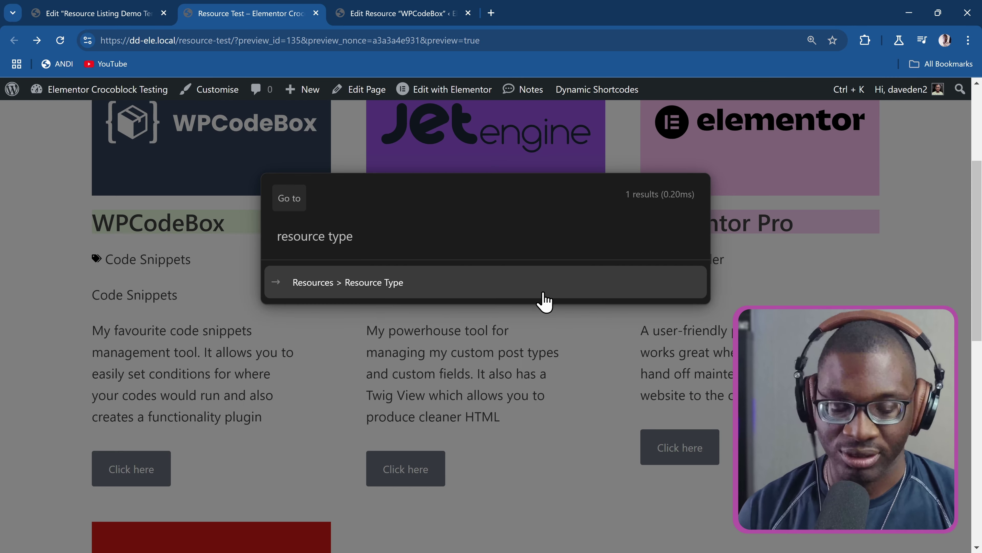
pyautogui.keyDown('ctrl'); pyautogui.click(544, 294); pyautogui.keyUp('ctrl')
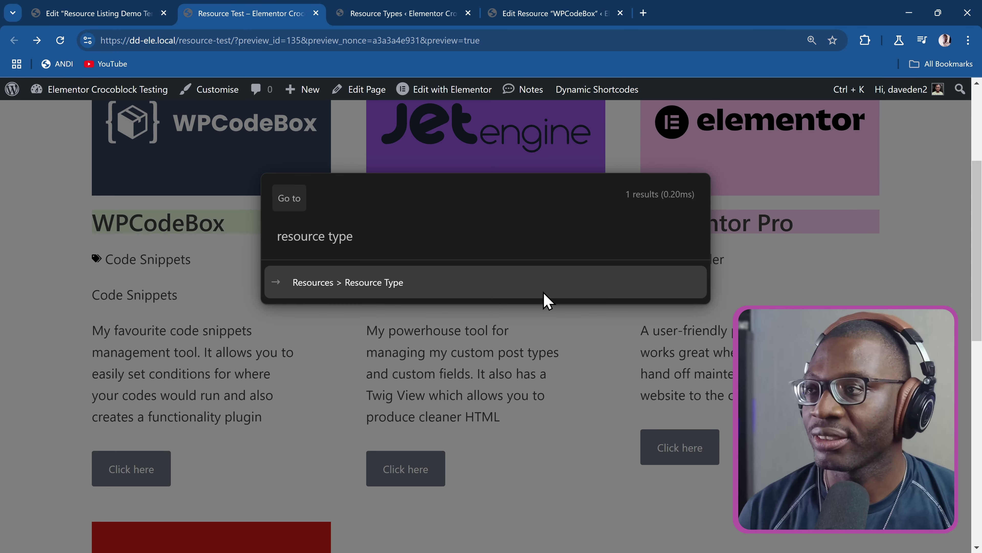
pyautogui.hotkey('ctrl', 'Tab')
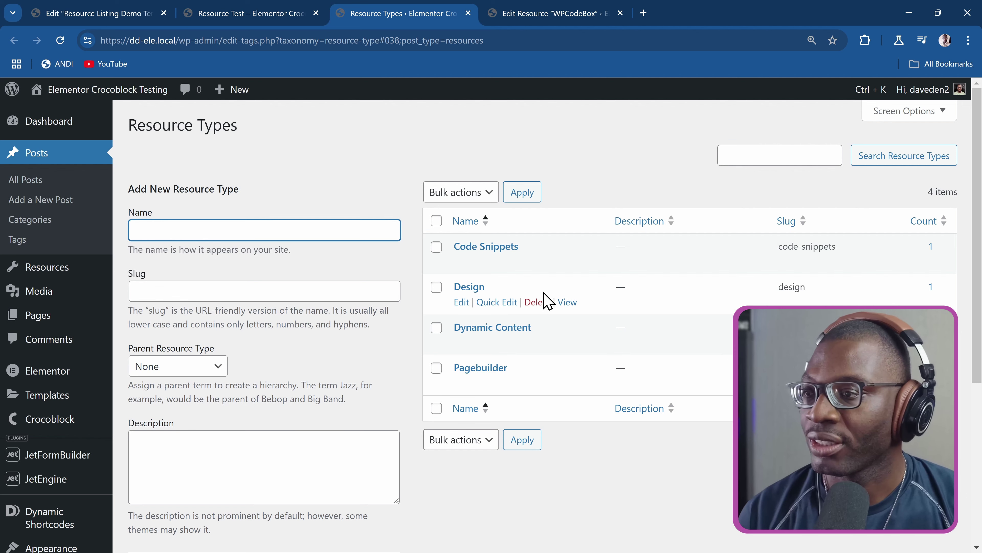
pyautogui.click(500, 247)
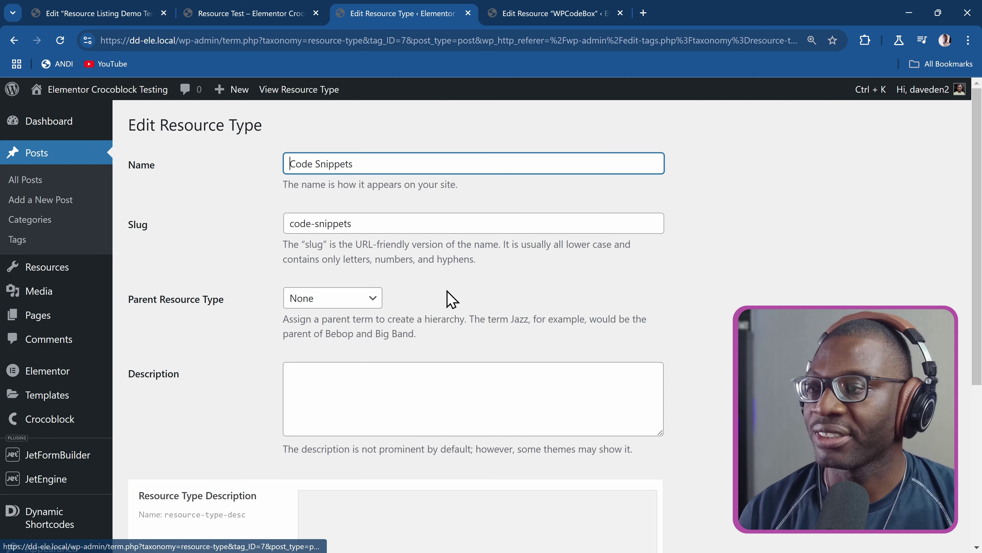
pyautogui.scroll(-5, 452, 298)
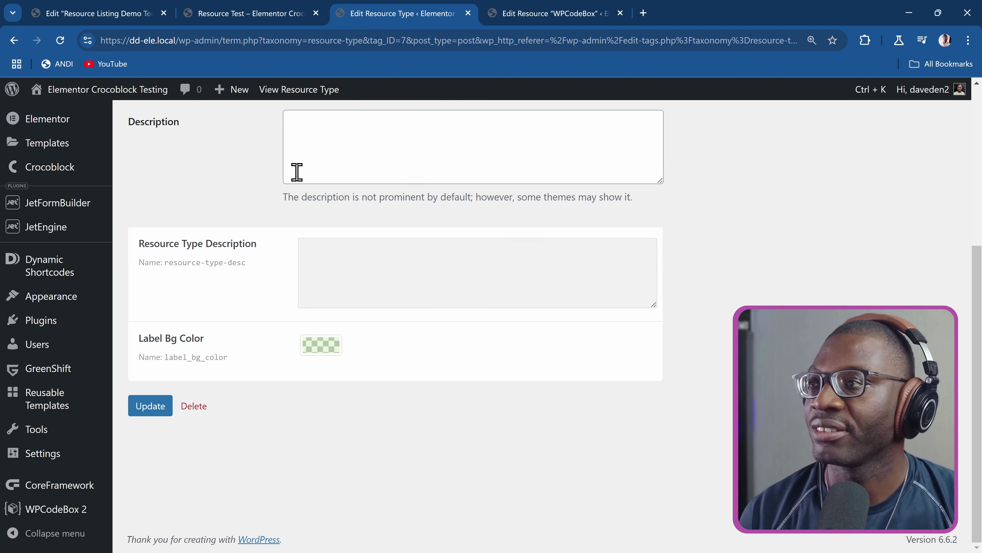
pyautogui.hotkey('ctrl', 'shift', 'Tab')
pyautogui.press('Escape')
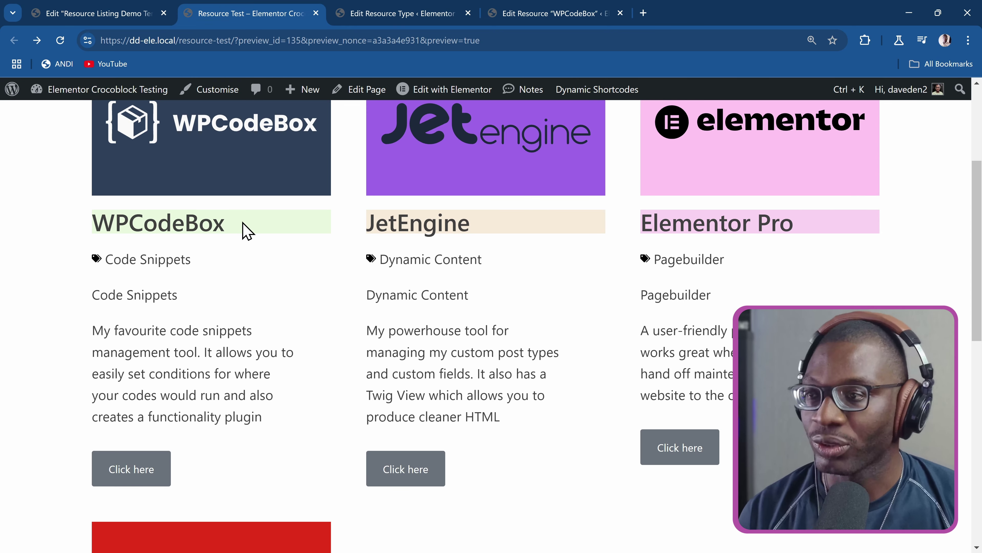
# - Open the Dynamic Content resource type and compare its Label Bg Color with the JetEngine heading on the Resource Test page
pyautogui.hotkey('ctrl', 'Tab')
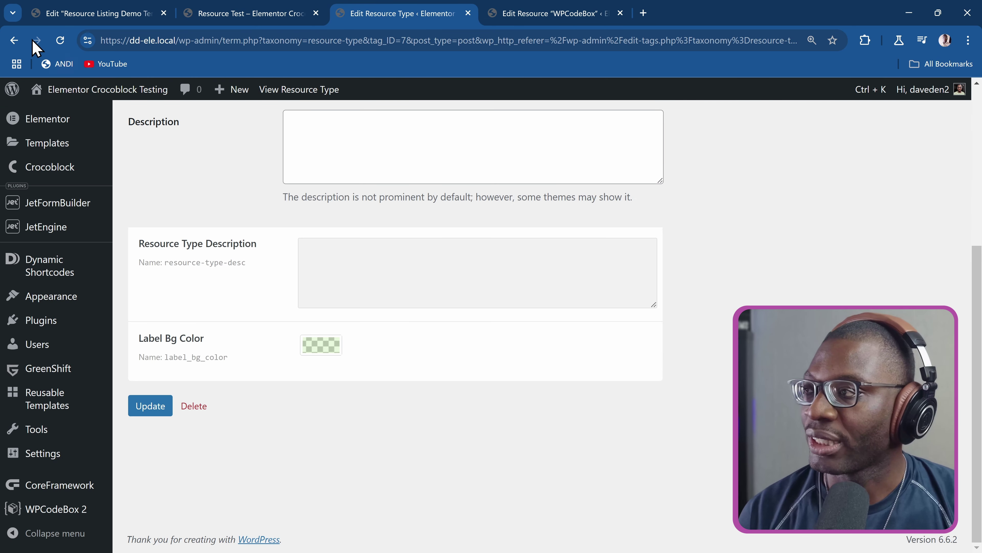
pyautogui.click(13, 40)
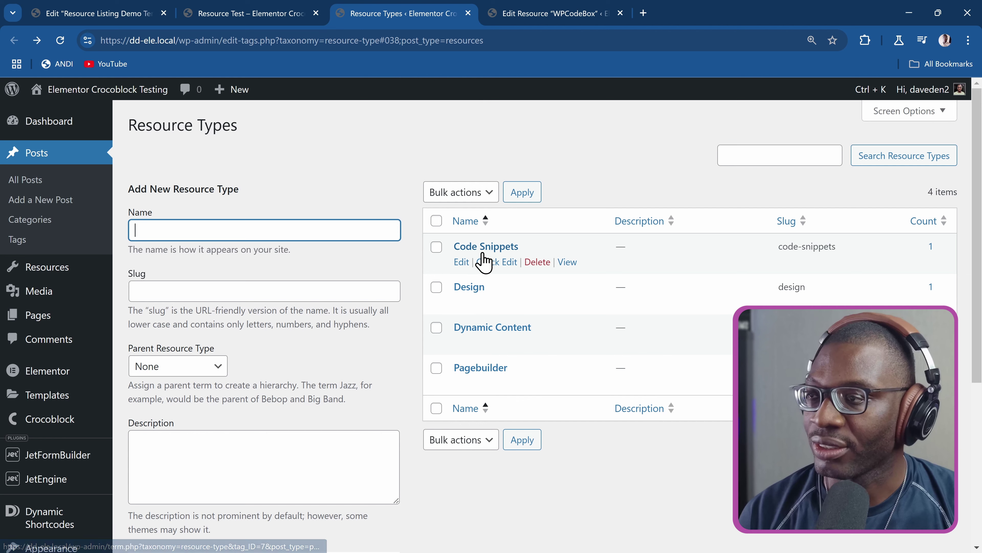
pyautogui.hotkey('ctrl', 'shift', 'Tab')
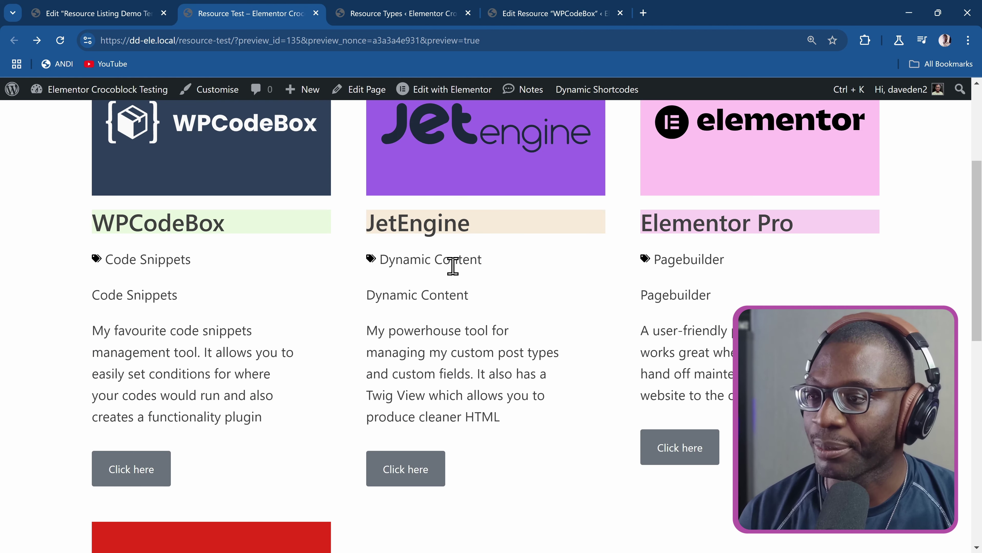
pyautogui.hotkey('ctrl', 'Tab')
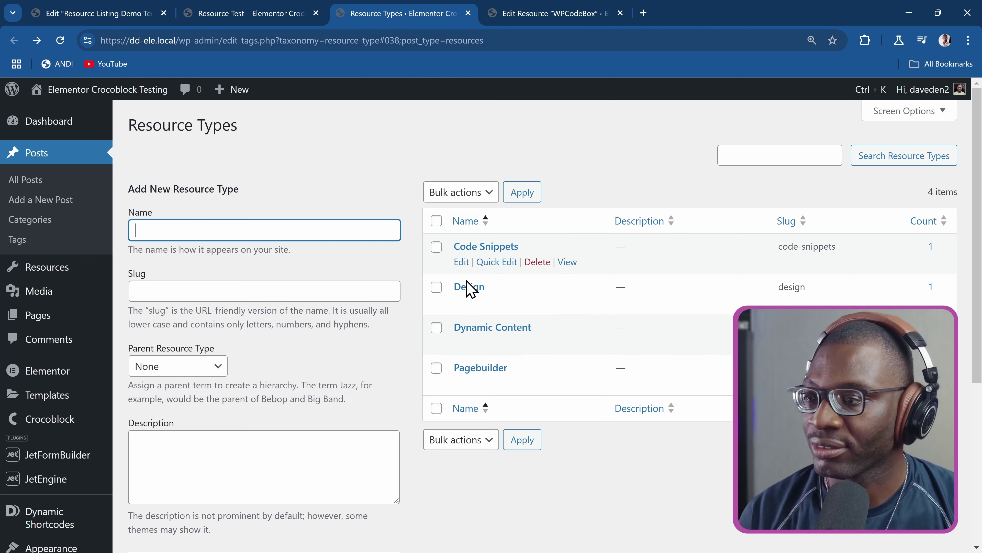
pyautogui.click(488, 329)
pyautogui.scroll(-5, 493, 335)
pyautogui.scroll(-1, 495, 336)
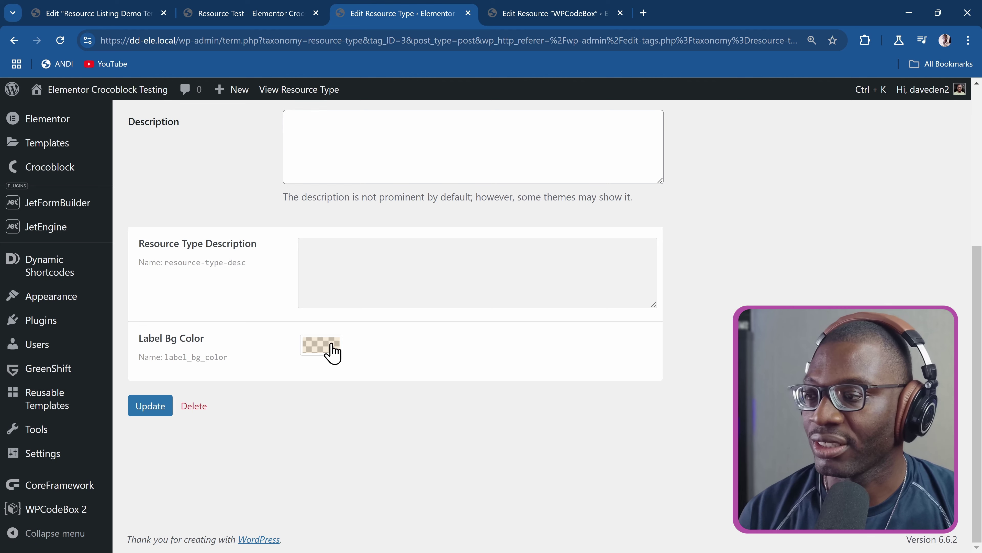
pyautogui.hotkey('ctrl', 'shift', 'Tab')
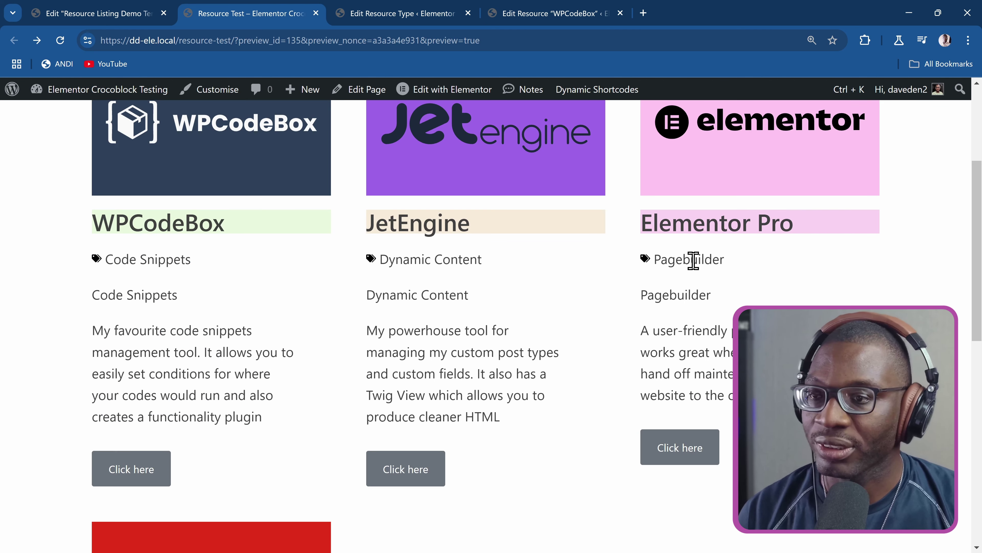
# - Open the Pagebuilder resource type and compare its Label Bg Color with the Elementor Pro heading on the Resource Test page
pyautogui.hotkey('ctrl', 'Tab')
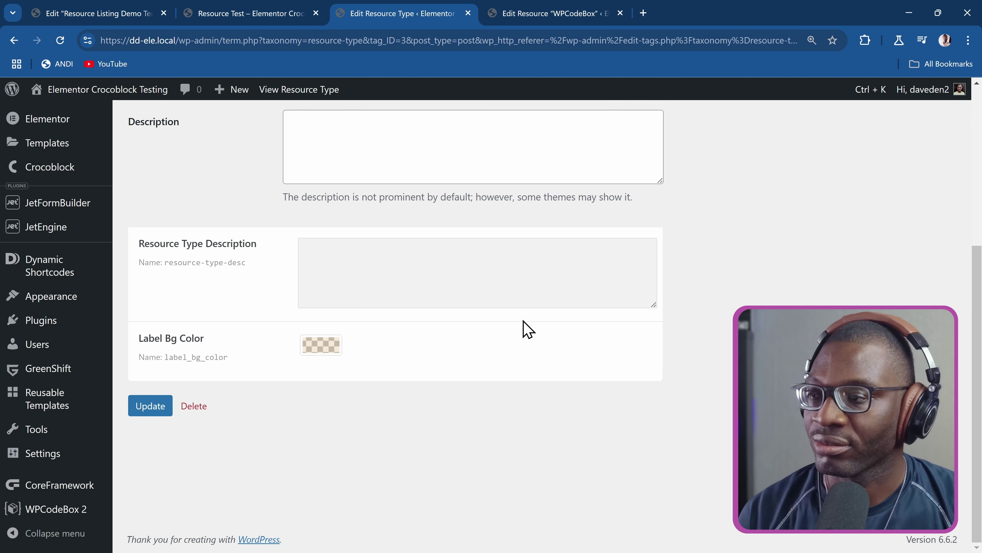
pyautogui.click(14, 41)
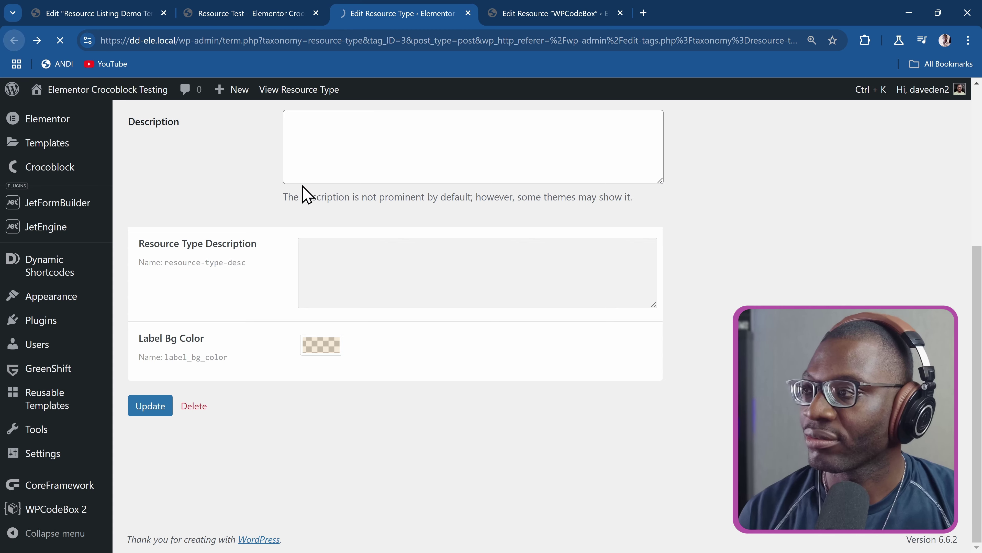
pyautogui.click(485, 367)
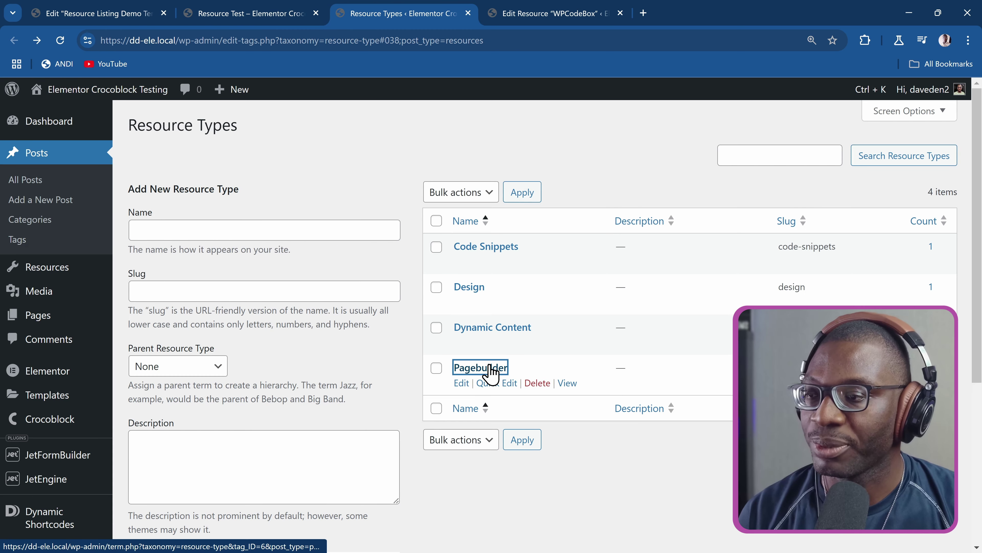
pyautogui.scroll(-5, 487, 364)
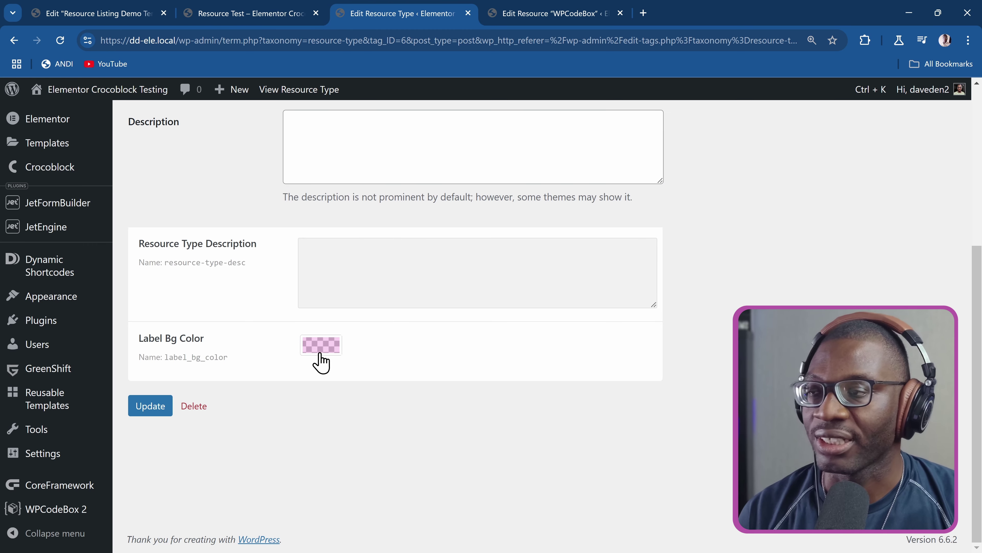
pyautogui.hotkey('ctrl', 'shift', 'Tab')
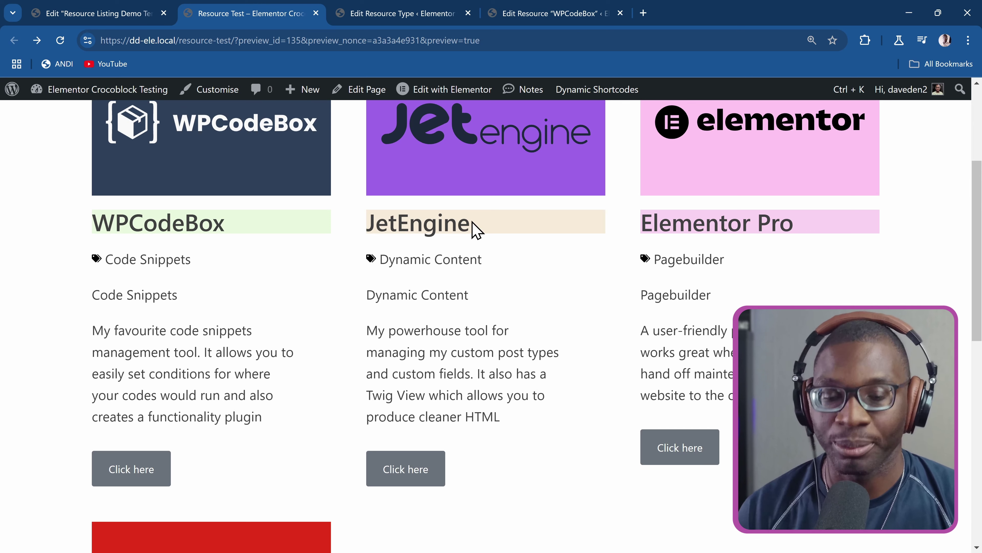
# - View the Resources 2 page from the site's page list and examine the coloured resource type labels on its cards
pyautogui.click(142, 91)
pyautogui.click(65, 279)
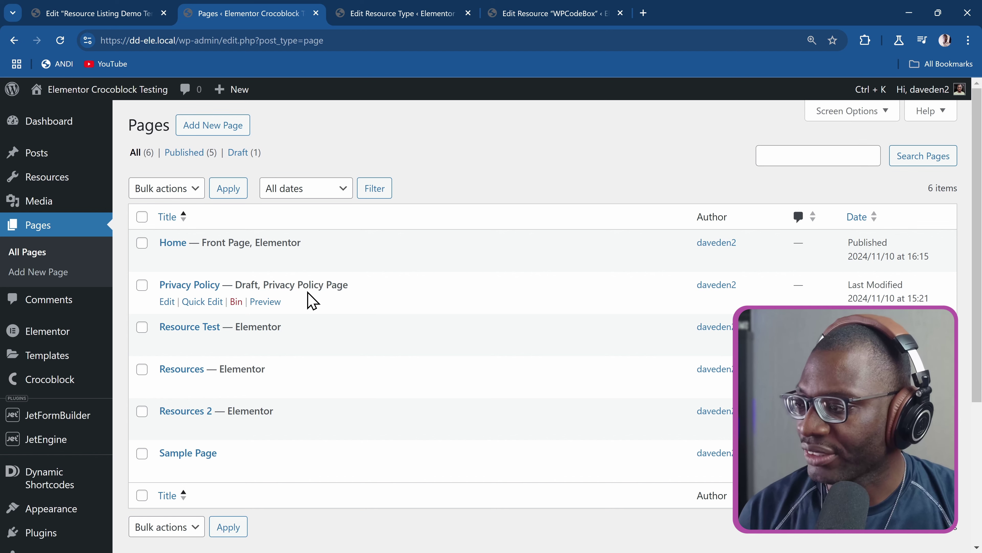
pyautogui.click(258, 428)
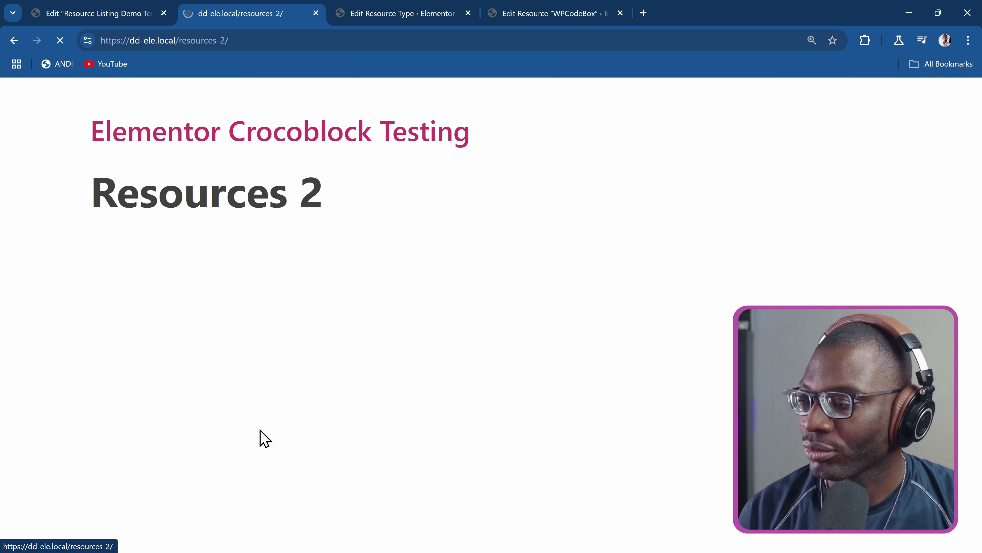
pyautogui.scroll(-3, 318, 346)
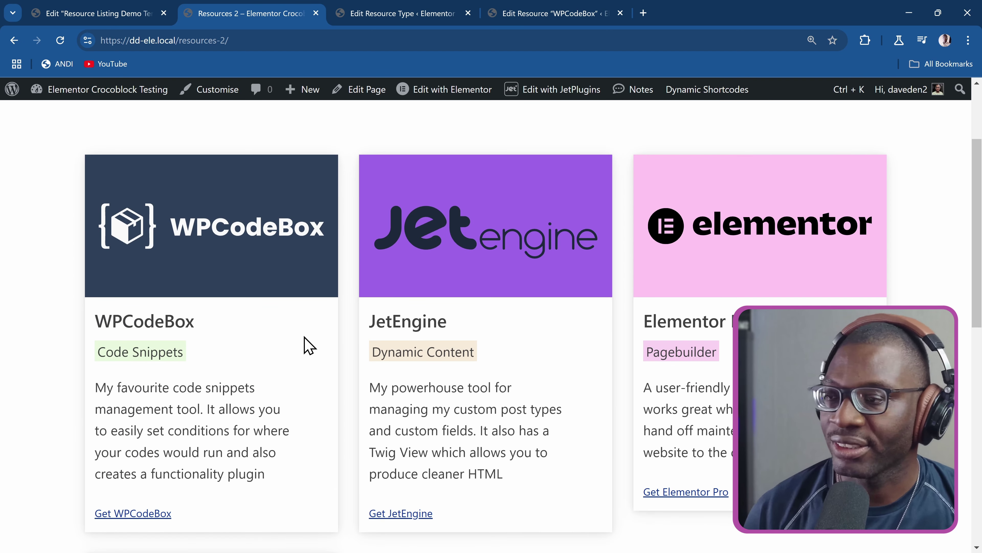
pyautogui.scroll(-10, 308, 345)
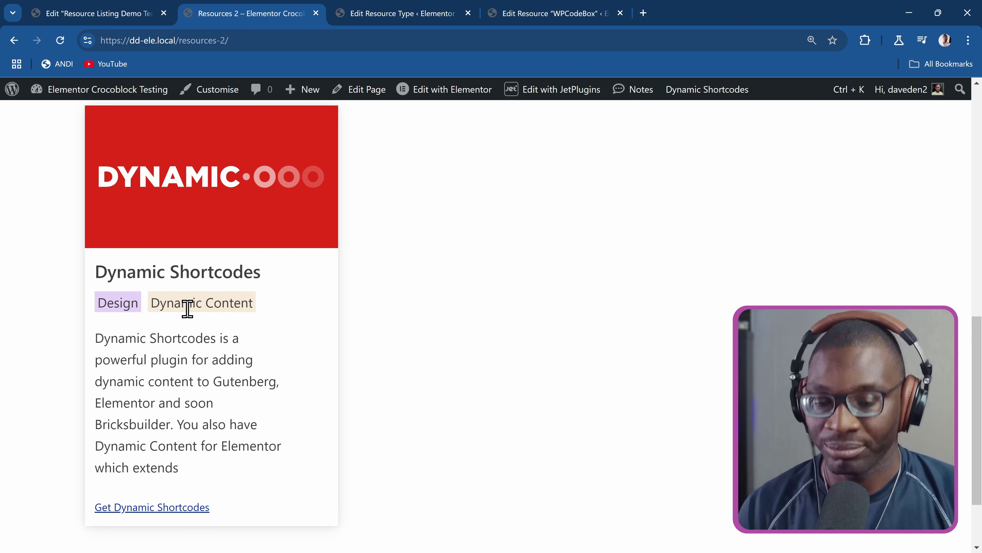
# - Search the site navigation for the query page and open JetEngine's Query Builder
pyautogui.hotkey('ctrl', 'k')
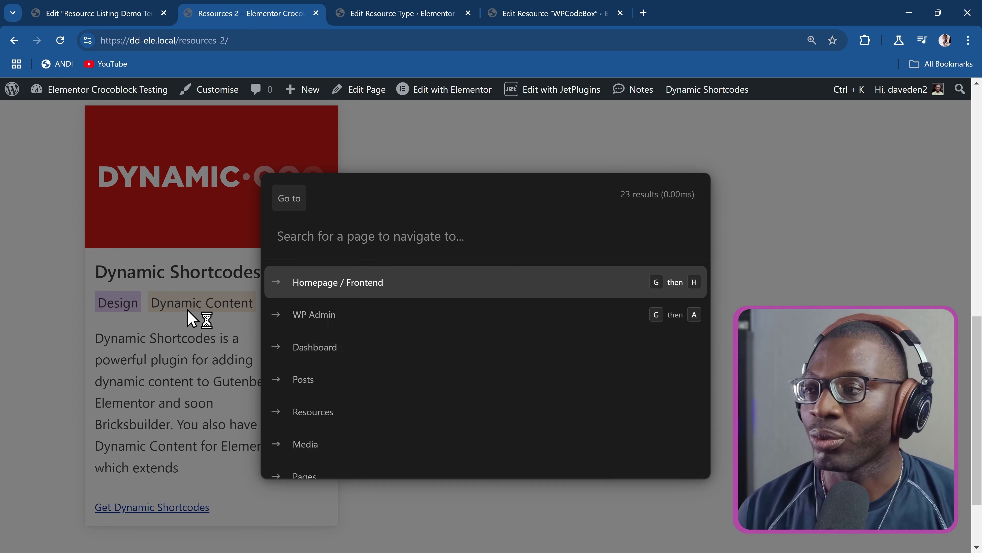
pyautogui.write('qeury')
pyautogui.press('BackSpace')
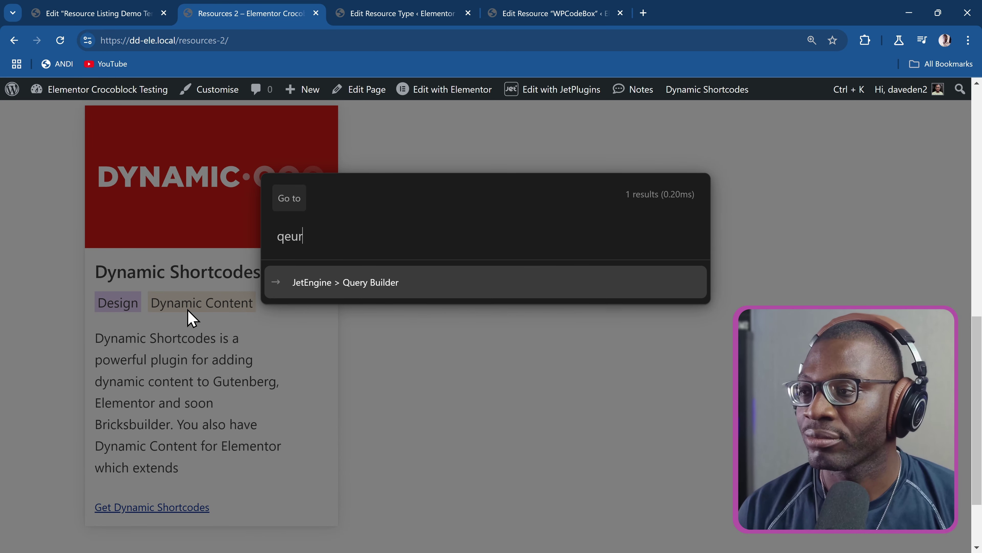
pyautogui.press('Return')
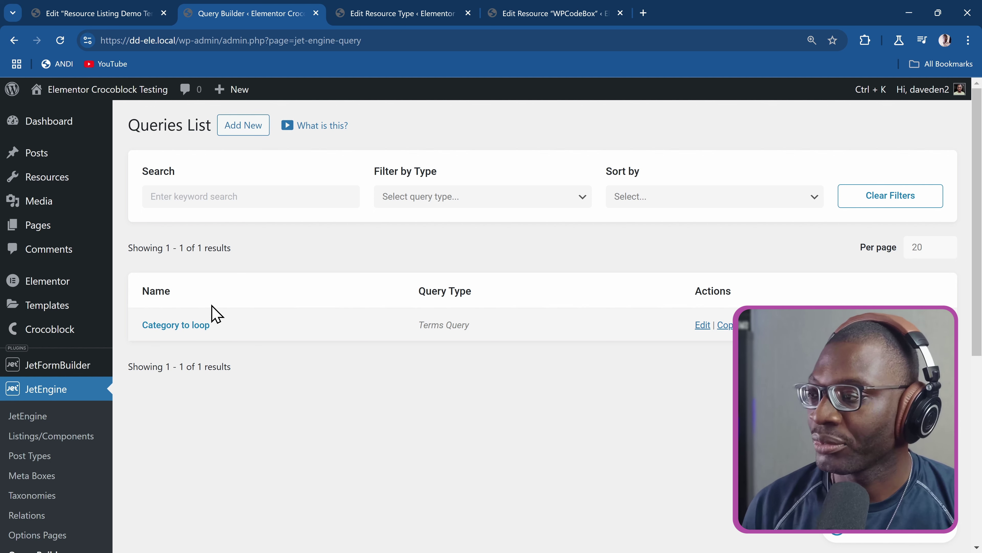
# - Open the Category to loop query and review its query type, taxonomy and Object/Post IDs settings
pyautogui.click(185, 326)
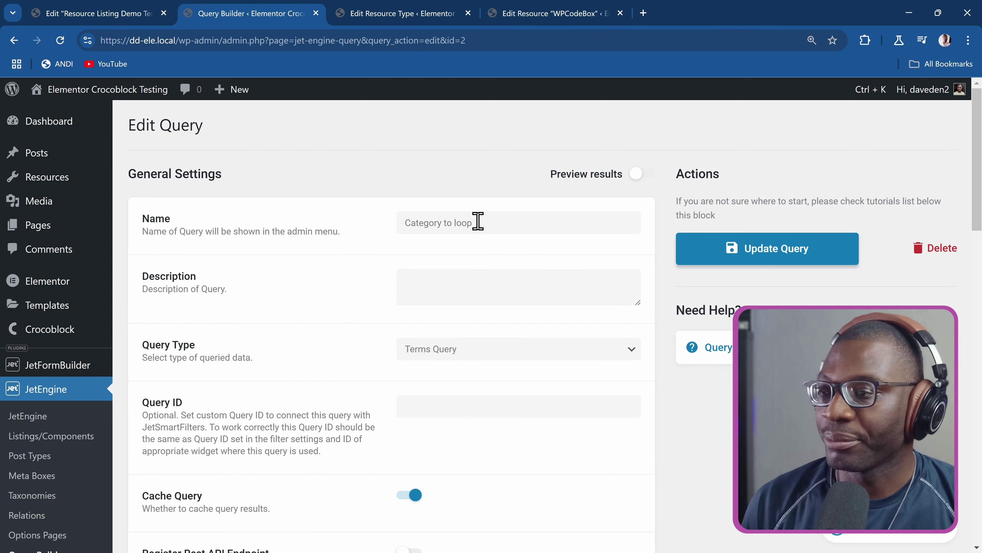
pyautogui.scroll(-3, 478, 223)
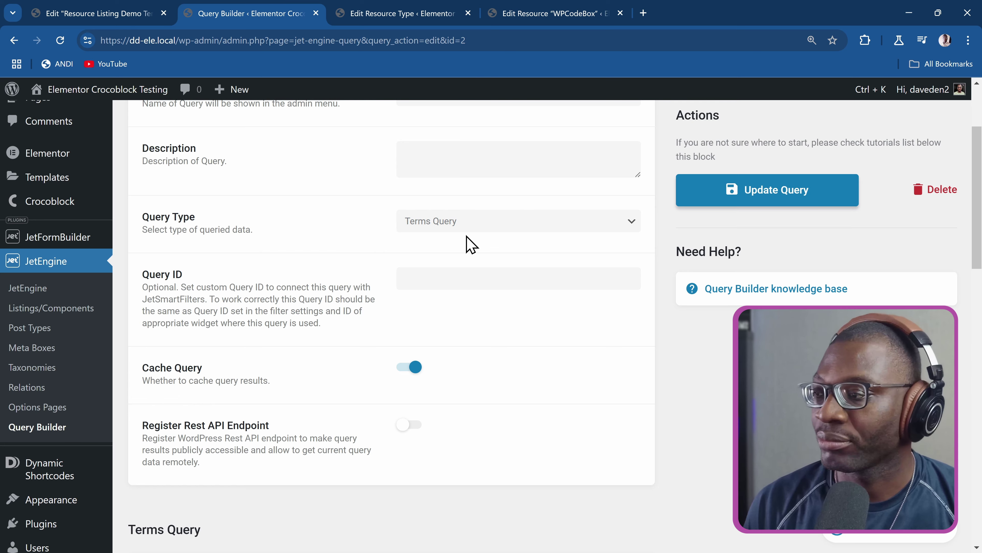
pyautogui.scroll(-9, 468, 243)
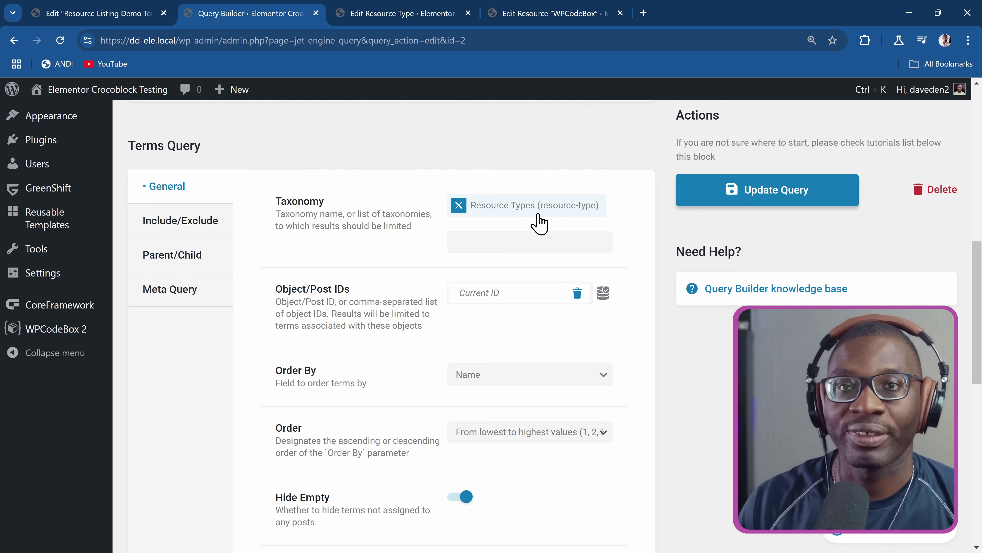
pyautogui.scroll(-3, 538, 225)
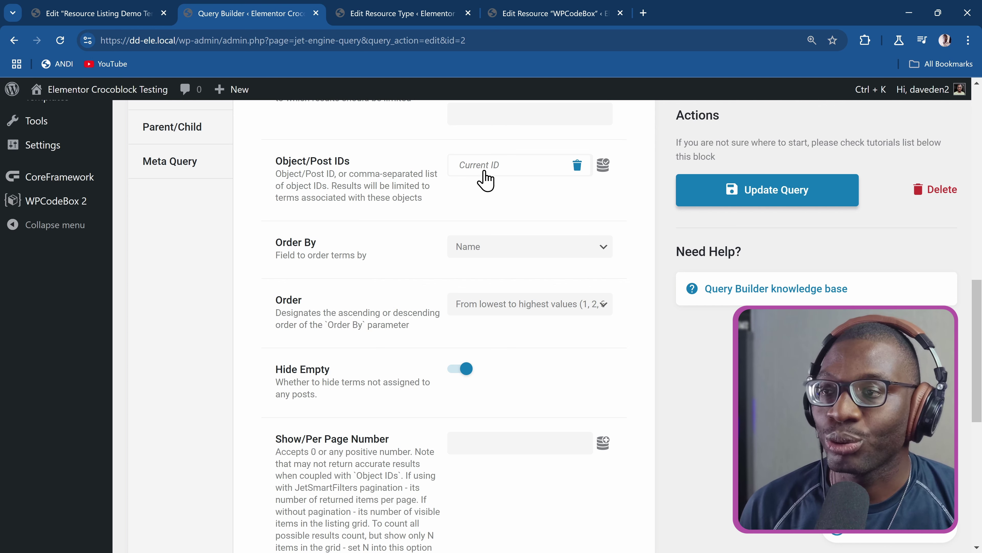
# - Clear the Terms Query's Object/Post IDs value and set it again to the dynamic Current ID
pyautogui.click(577, 166)
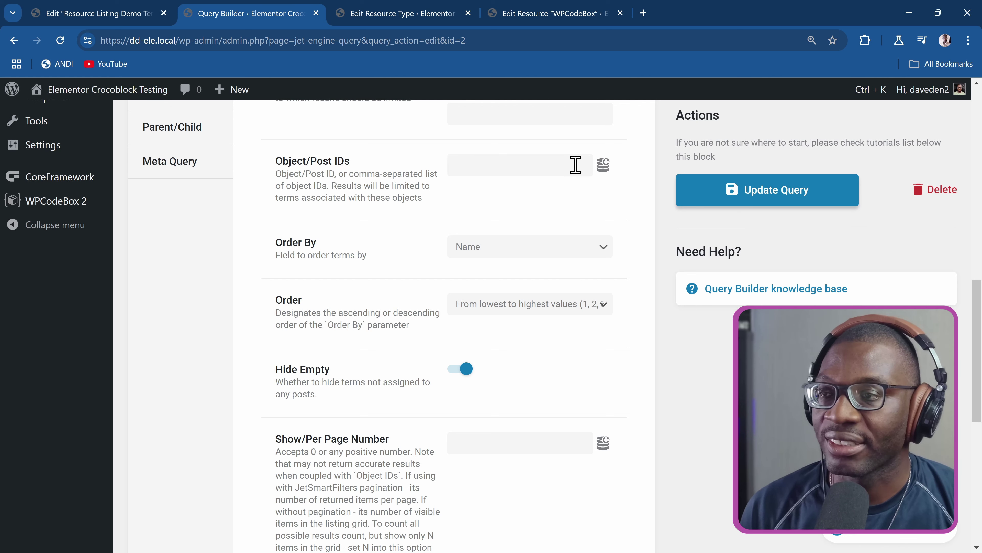
pyautogui.click(603, 166)
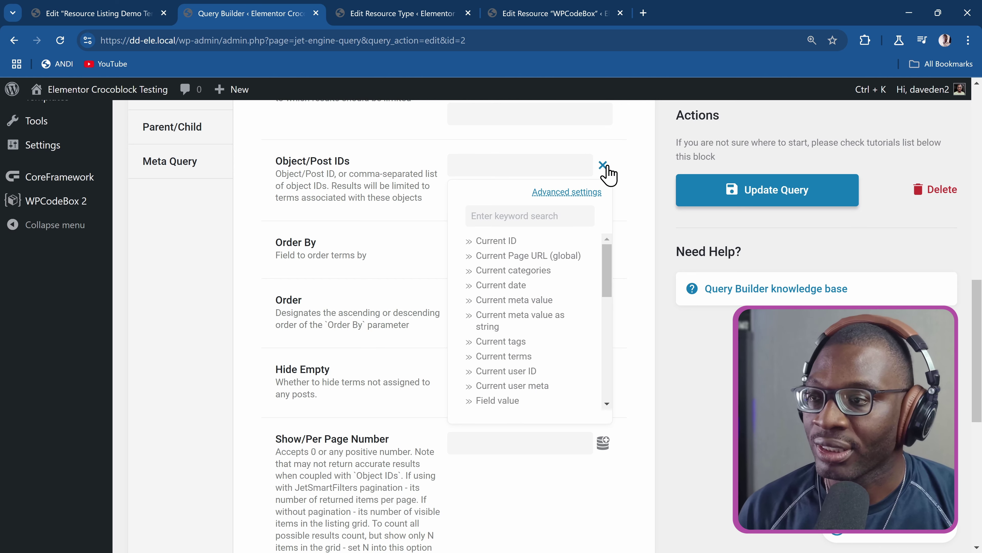
pyautogui.click(505, 242)
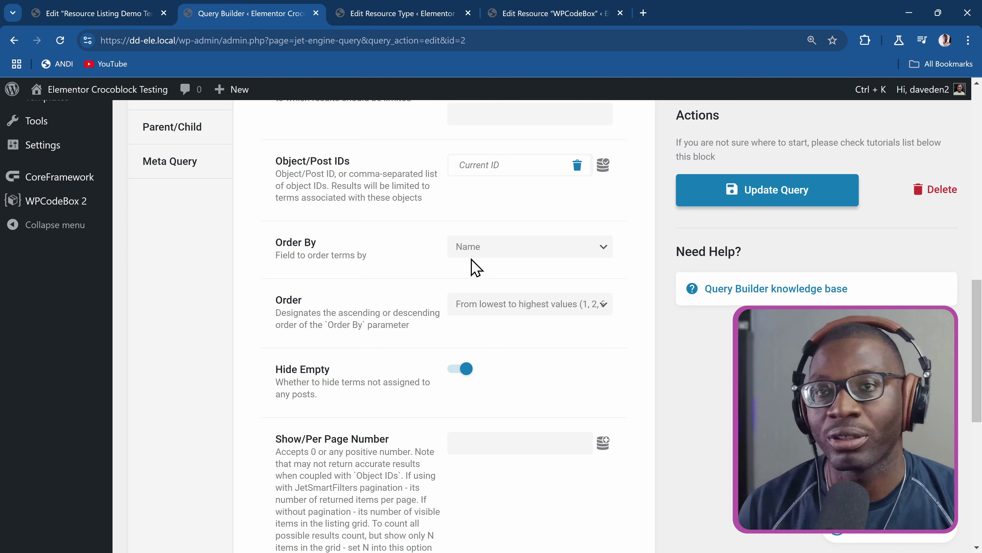
pyautogui.scroll(6, 474, 257)
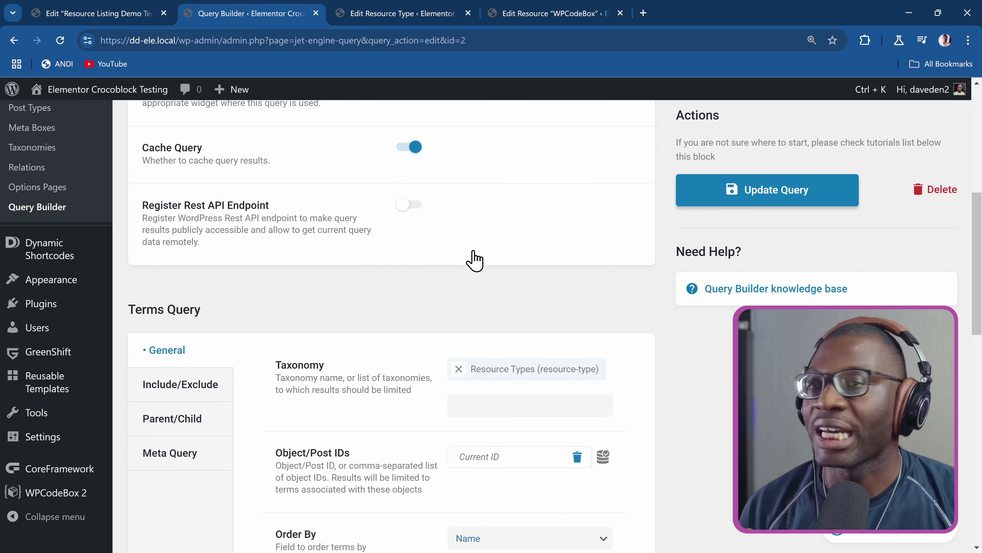
pyautogui.scroll(1, 474, 261)
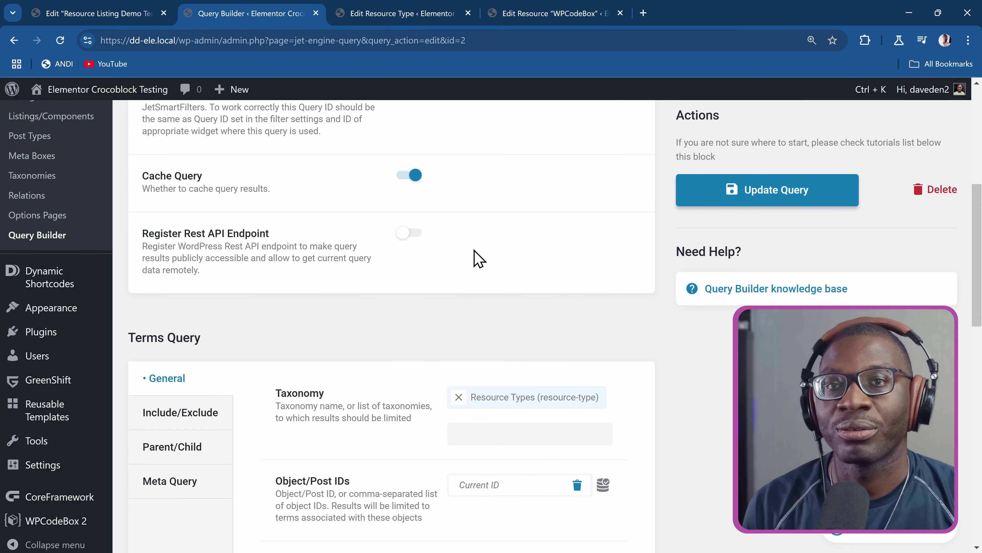
pyautogui.scroll(7, 478, 256)
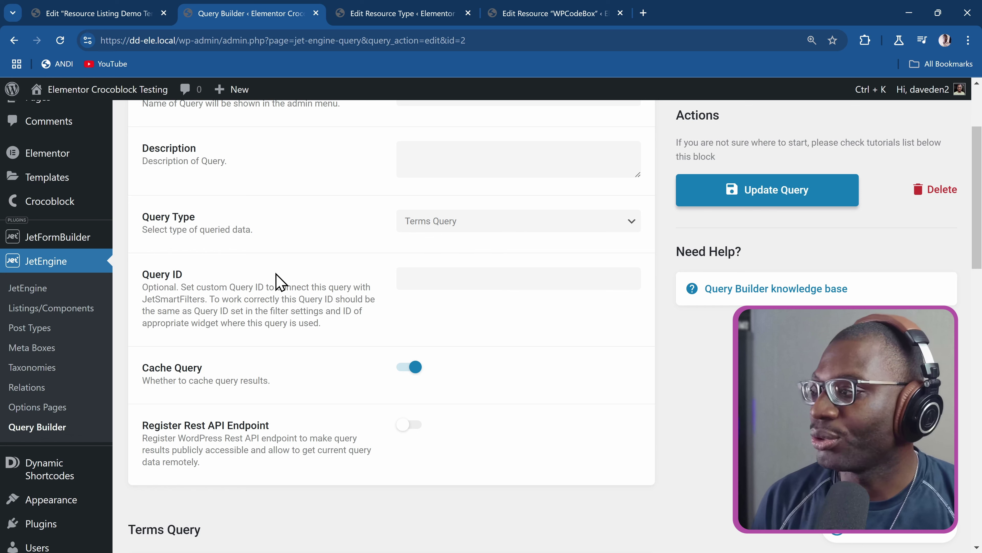
# - Open JetEngine's performance settings and check the Optimized DOM and Timber/Twig Views options
pyautogui.click(83, 292)
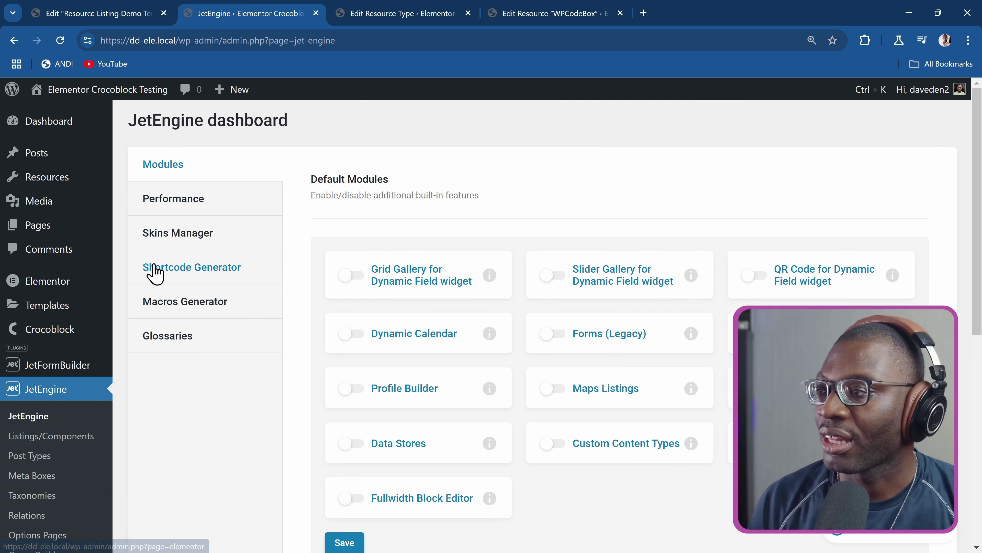
pyautogui.click(203, 214)
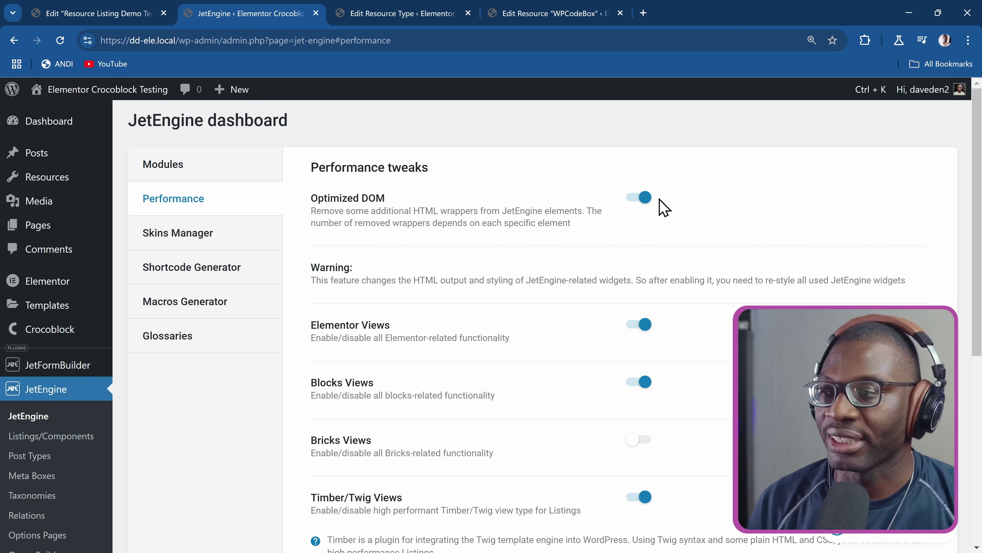
pyautogui.scroll(-5, 620, 220)
pyautogui.scroll(1, 620, 224)
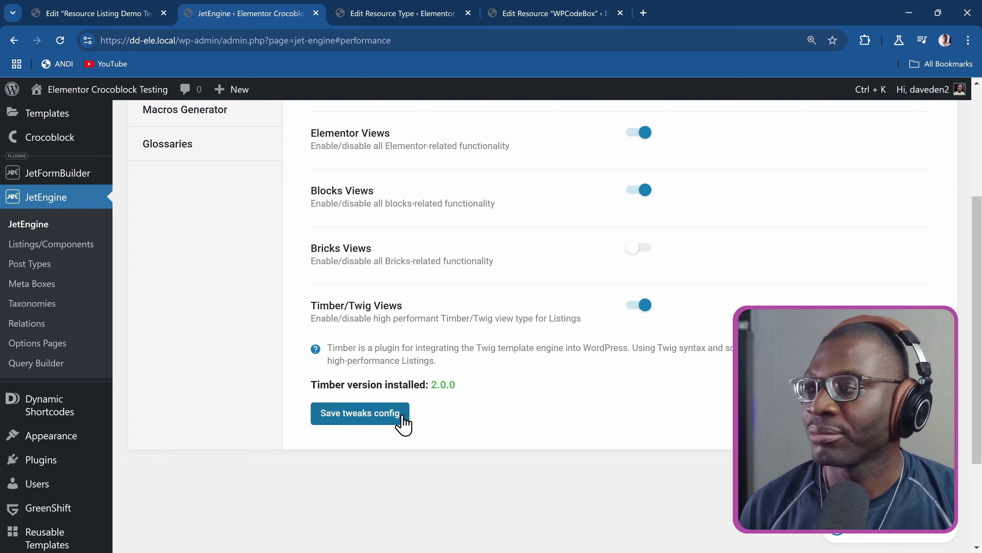
# - Open the Resource Type Sublisting listing item for editing and add an empty span element below its existing HTML
pyautogui.click(62, 248)
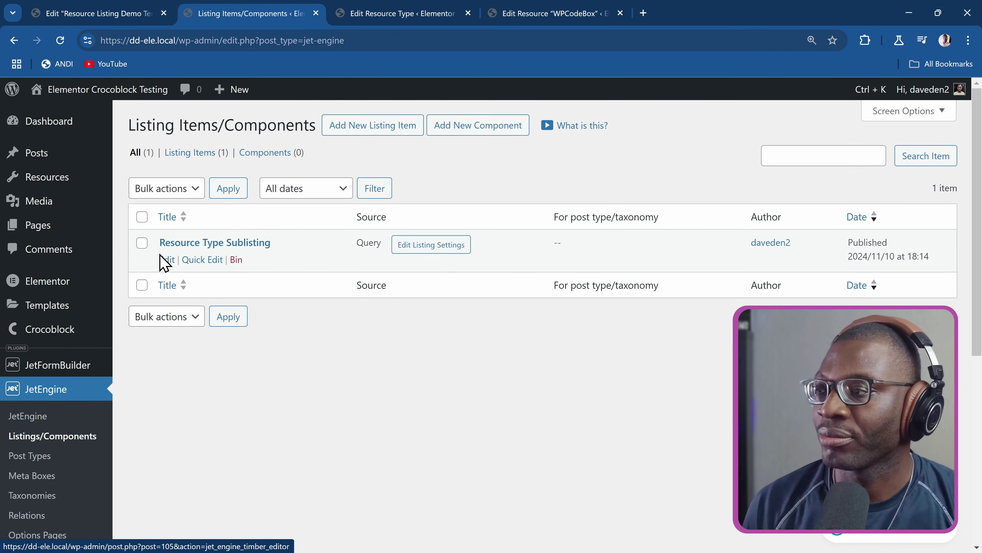
pyautogui.click(168, 259)
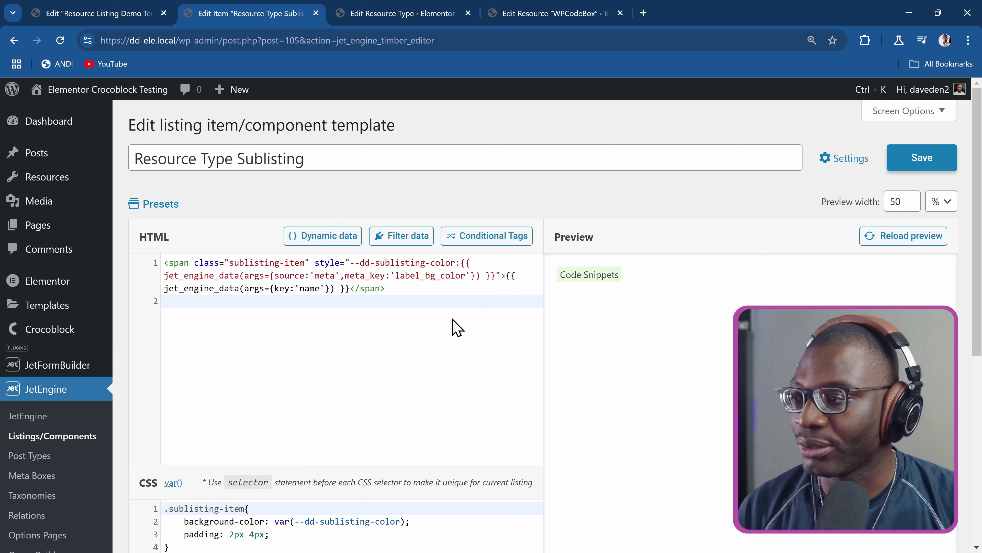
pyautogui.press('Return')
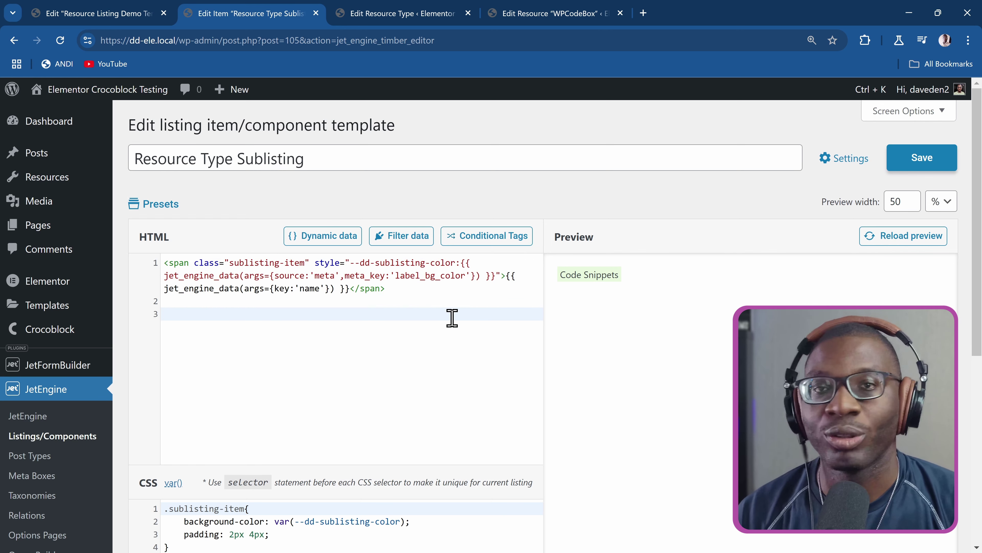
pyautogui.write('<span></span>')
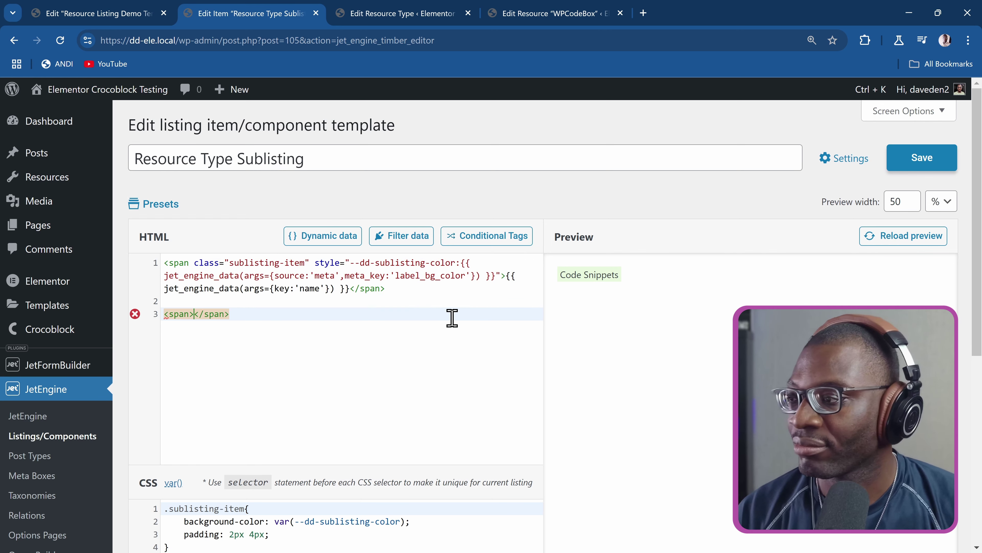
pyautogui.press('Return')
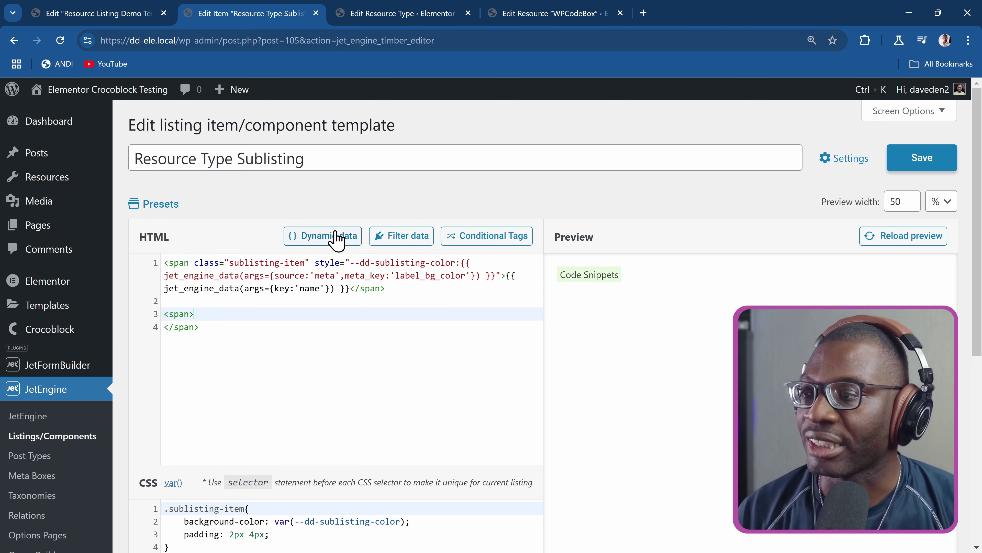
# - Insert JetEngine dynamic data inside the new span, using Post/Term/User/Object Data as source and Term name as object field
pyautogui.click(323, 238)
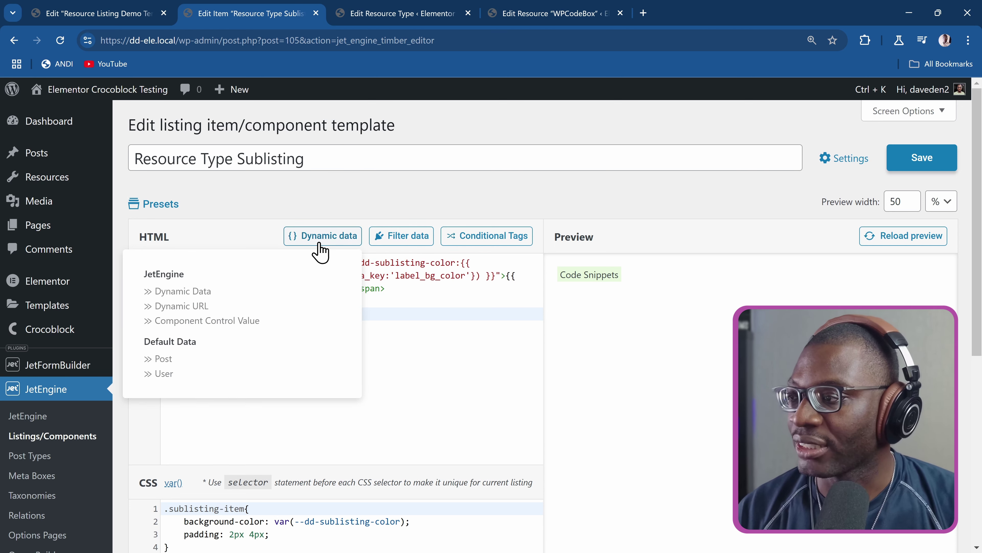
pyautogui.click(197, 294)
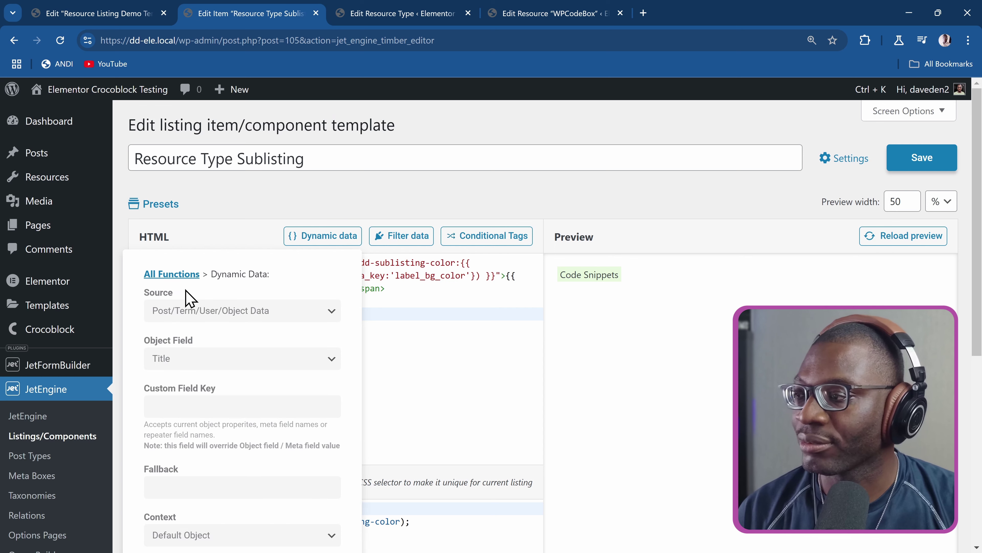
pyautogui.click(191, 312)
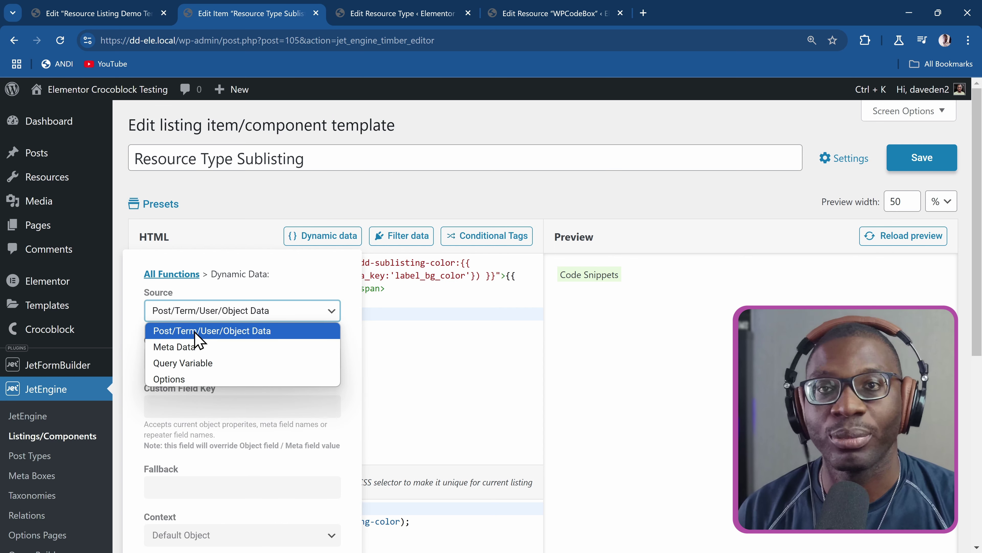
pyautogui.click(284, 294)
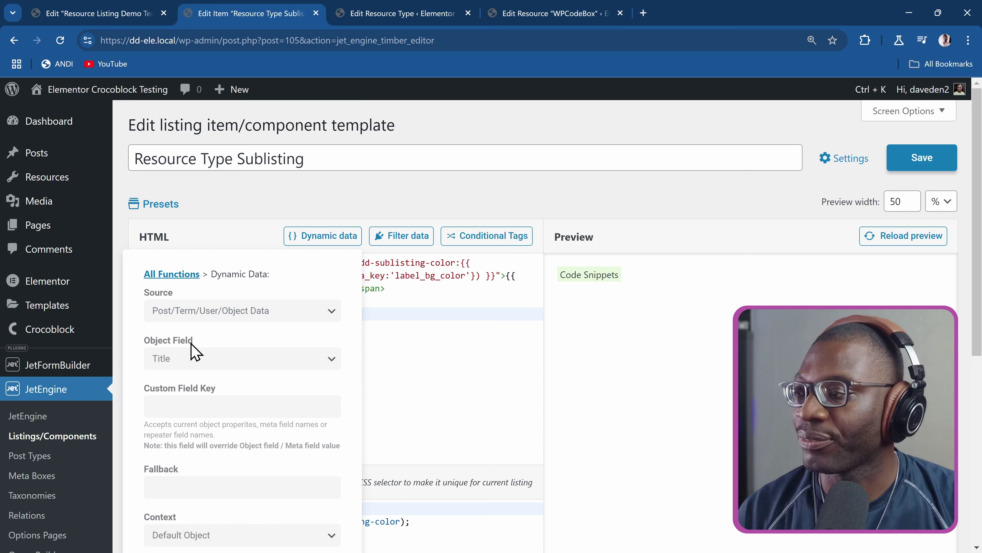
pyautogui.click(195, 362)
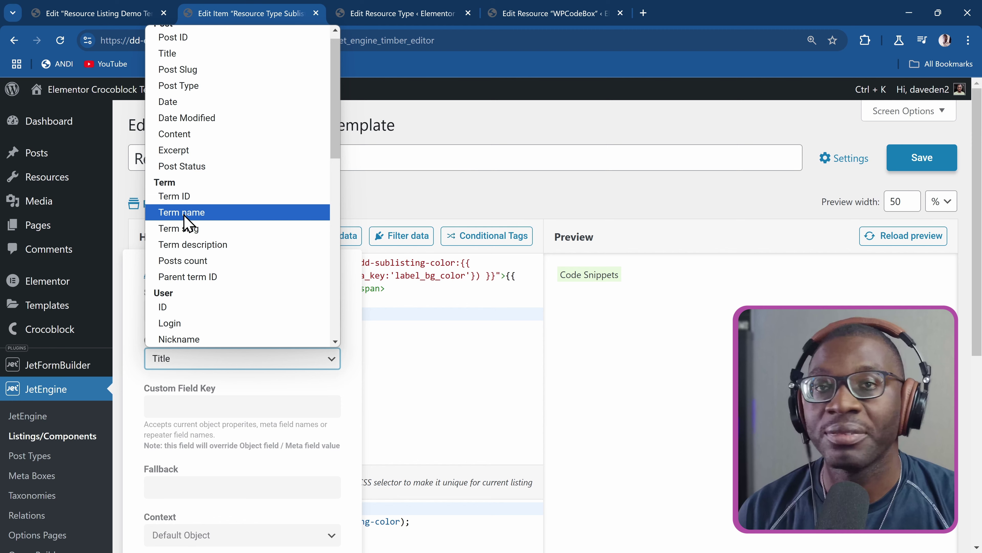
pyautogui.click(211, 216)
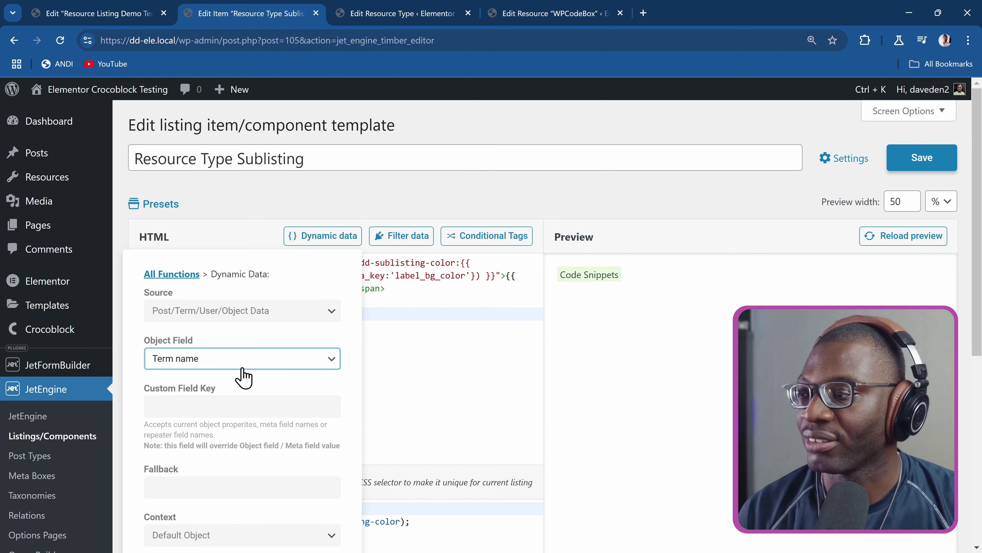
pyautogui.scroll(-6, 281, 378)
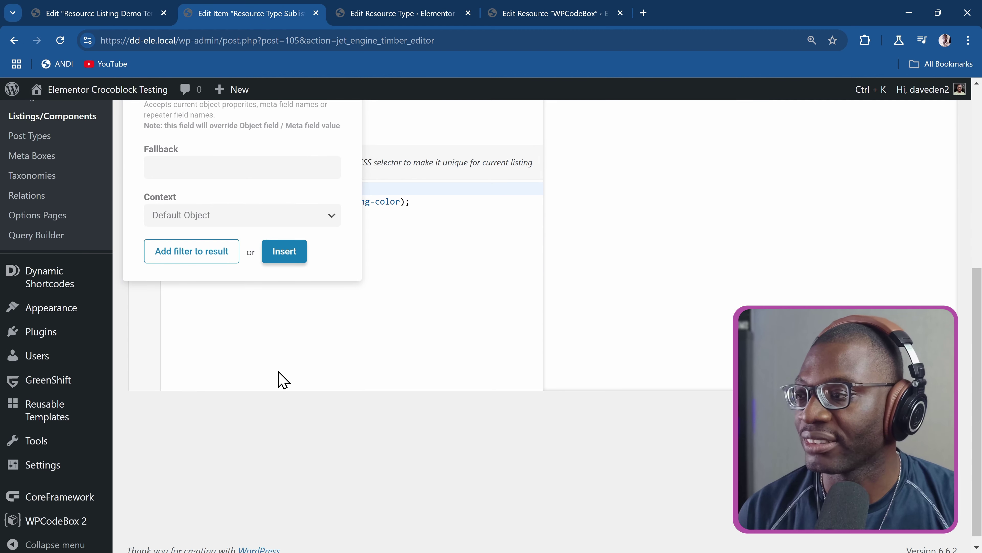
pyautogui.click(282, 256)
pyautogui.scroll(7, 351, 267)
pyautogui.scroll(1, 358, 280)
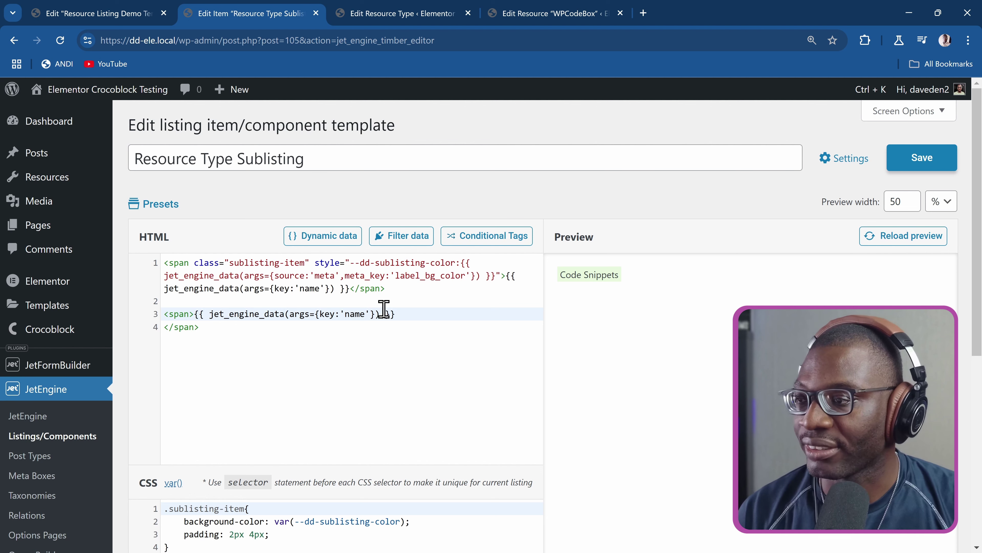
# - Give the new span the class sublisting-item, copied from the existing span
pyautogui.click(191, 313)
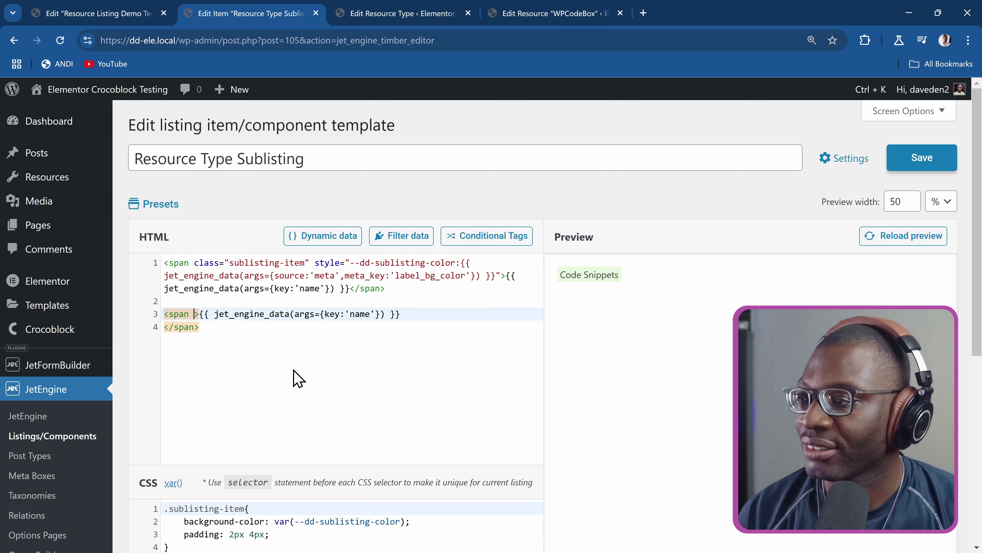
pyautogui.write('class=')
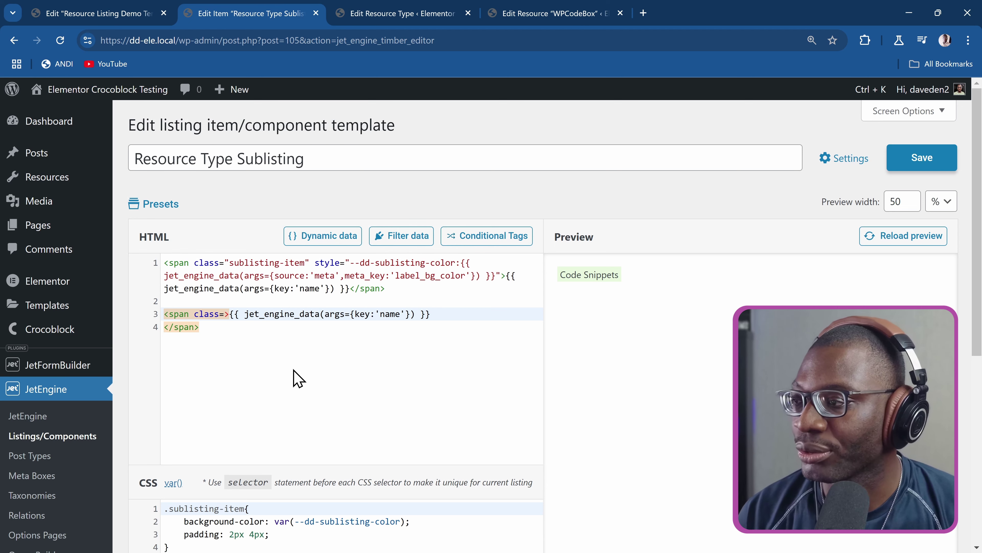
pyautogui.write('""')
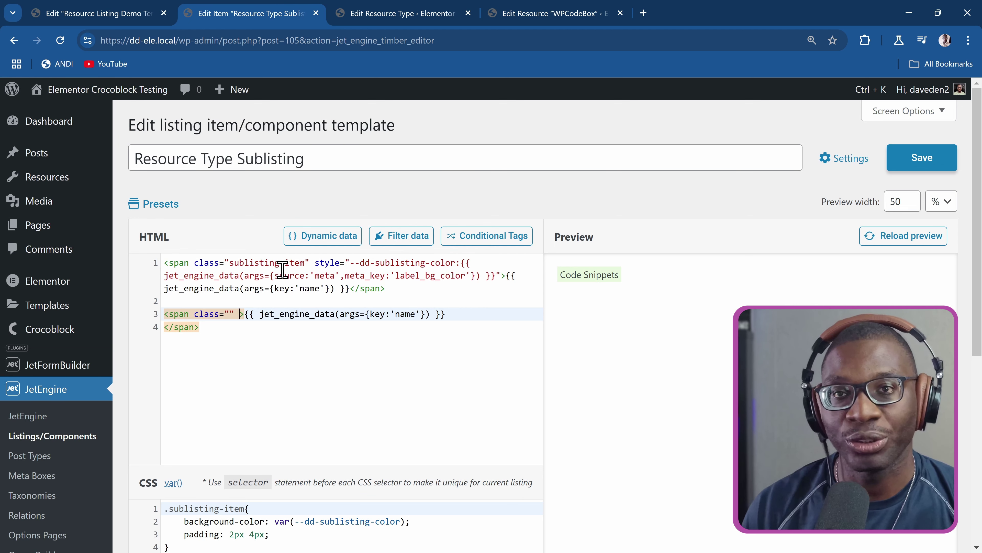
pyautogui.scroll(-3, 258, 481)
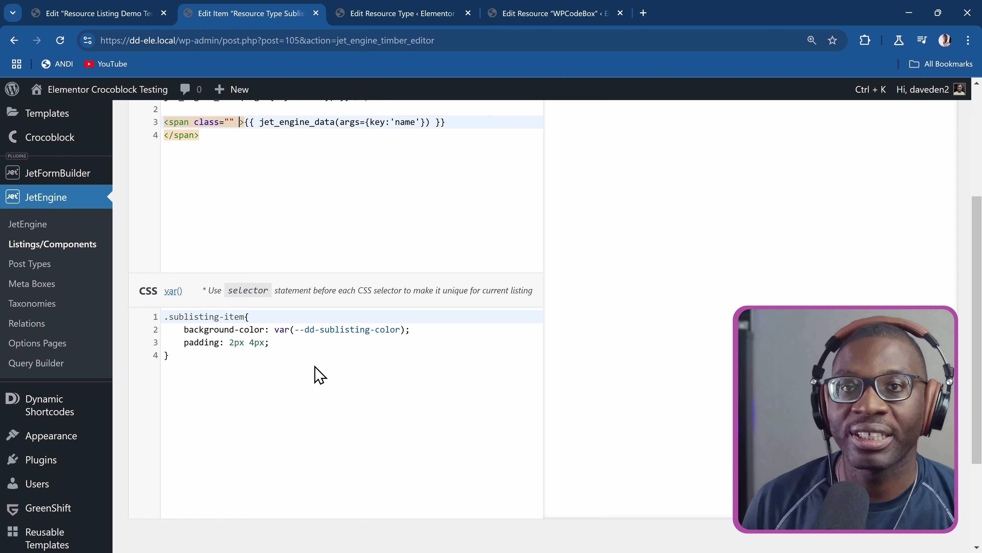
pyautogui.scroll(3, 290, 342)
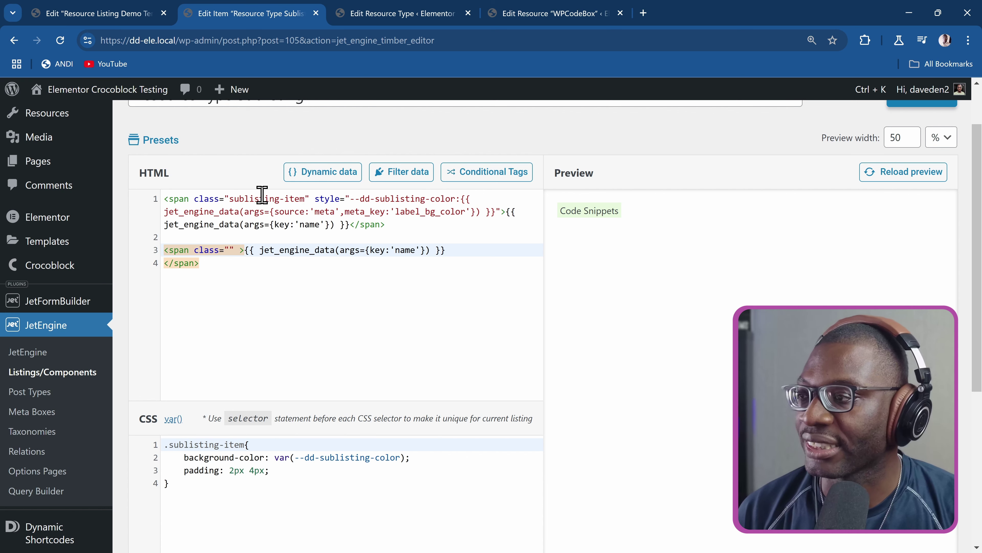
pyautogui.moveTo(229, 198); pyautogui.dragTo(305, 198)
pyautogui.hotkey('ctrl', 'c')
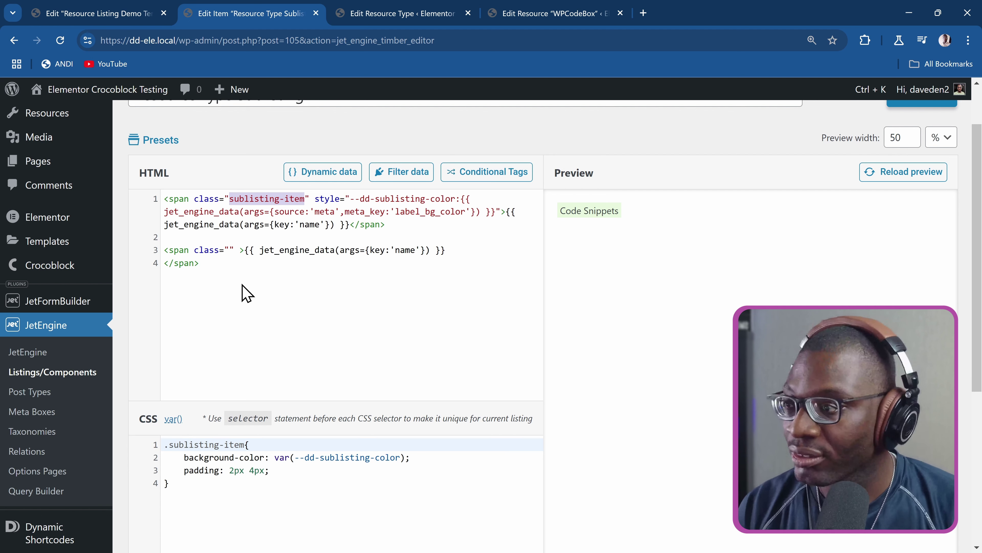
pyautogui.click(225, 250)
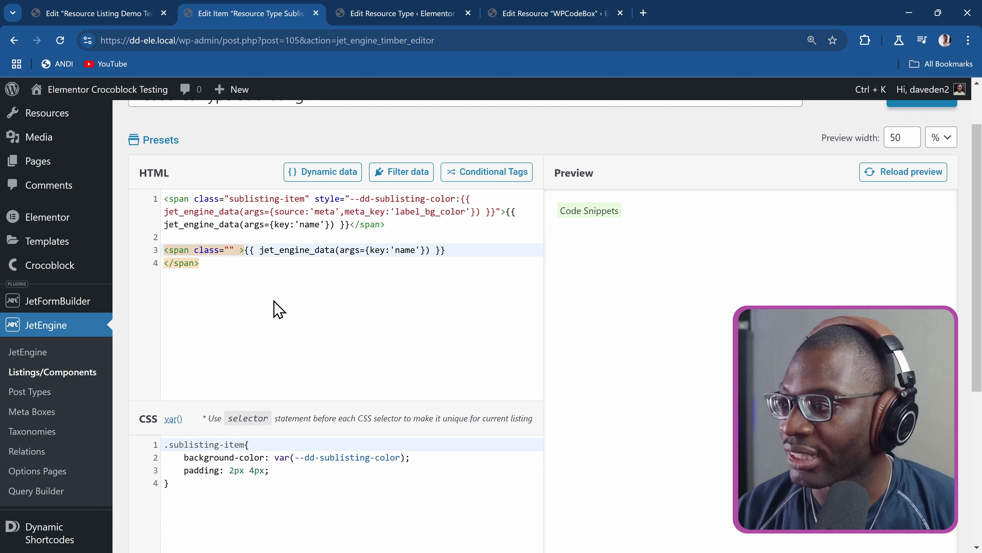
pyautogui.hotkey('ctrl', 'v')
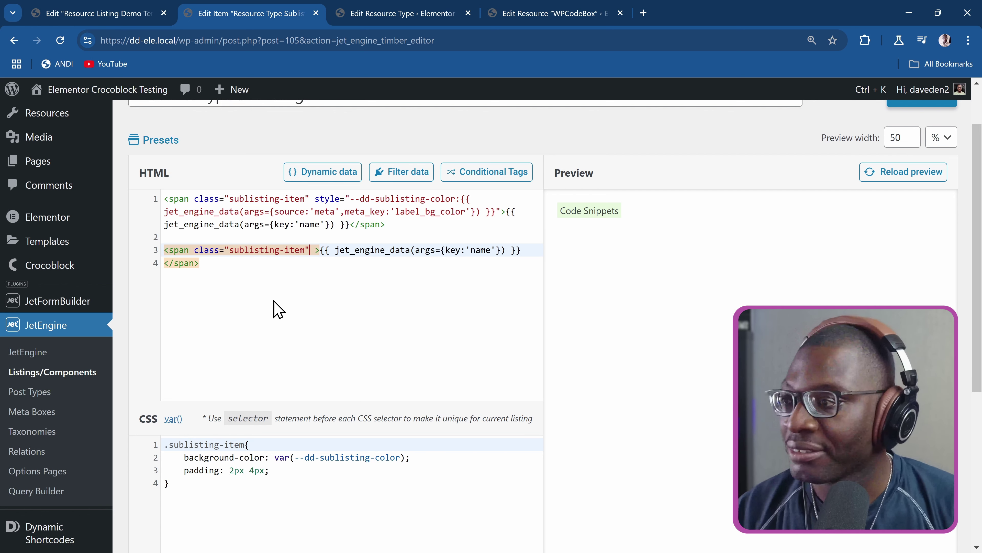
# - Add an inline style attribute to the new span that starts the custom property --dd-bg-clr, followed by a colon
pyautogui.write('style=')
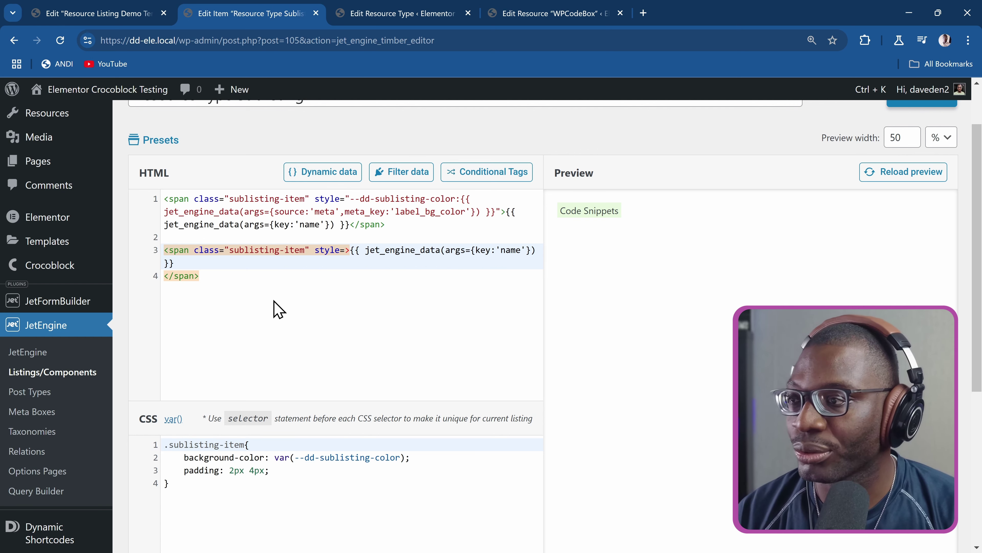
pyautogui.write('"')
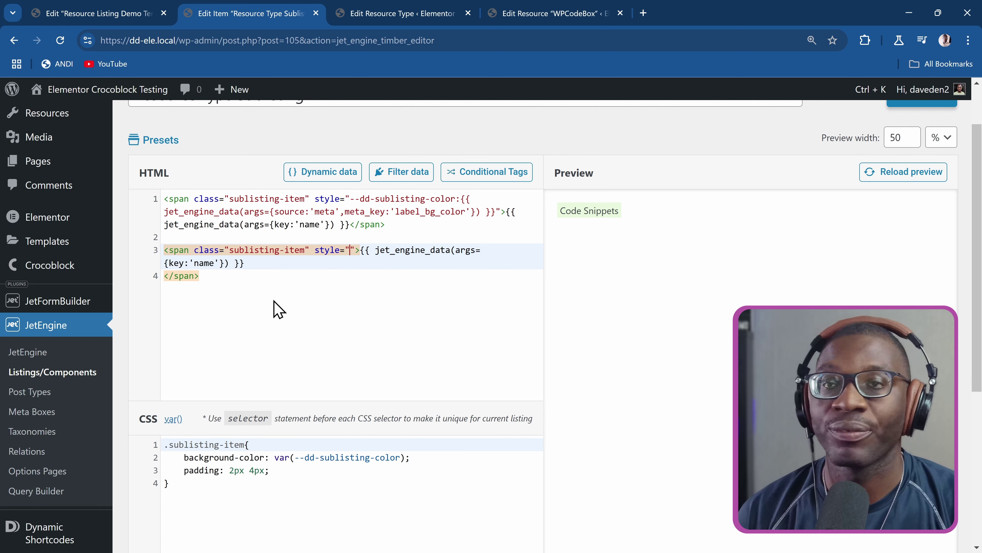
pyautogui.write('--')
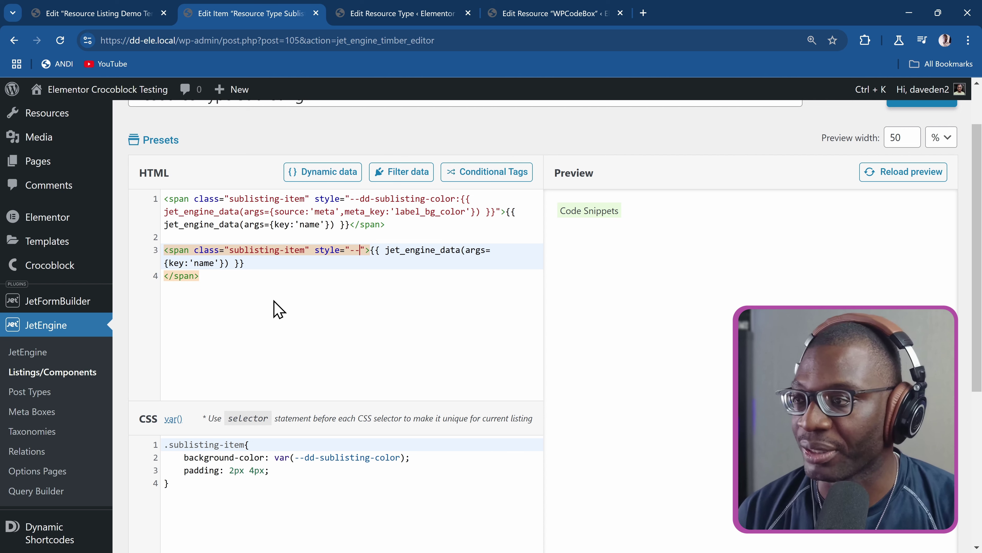
pyautogui.write('dd-')
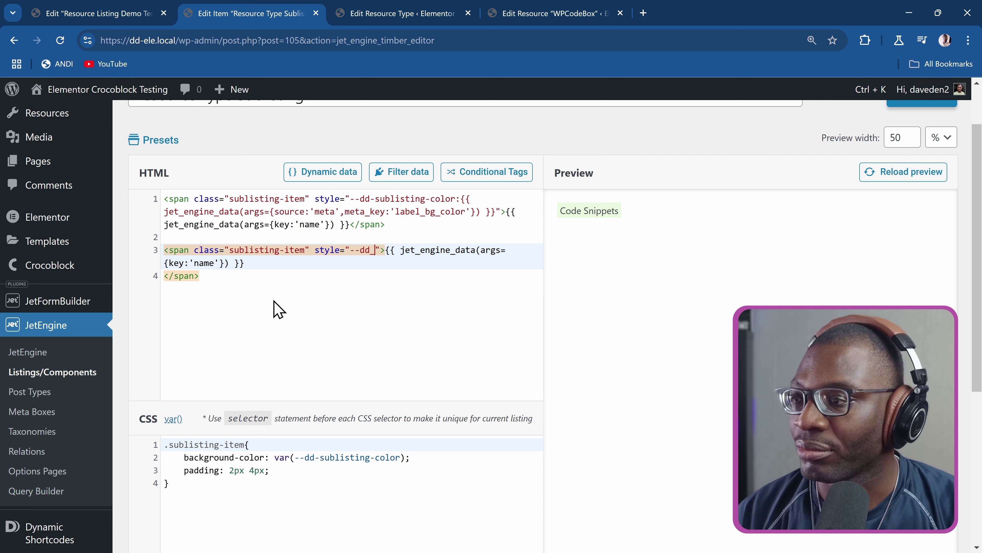
pyautogui.write('bg')
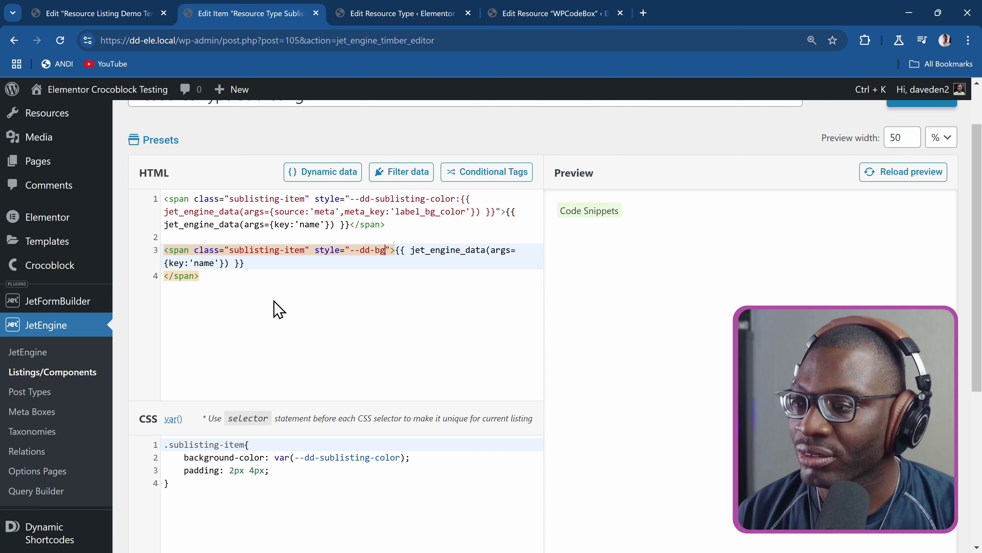
pyautogui.write('-clr')
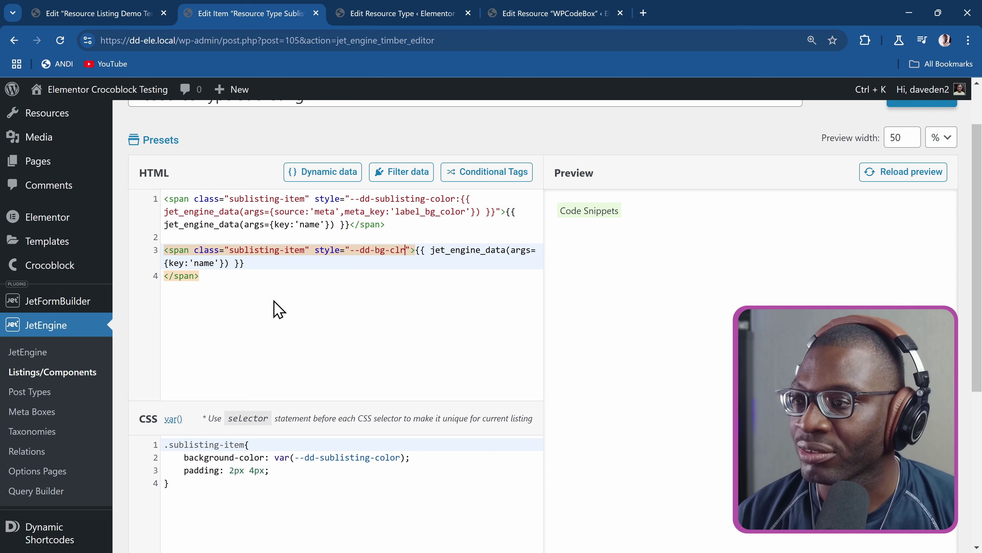
pyautogui.write(':')
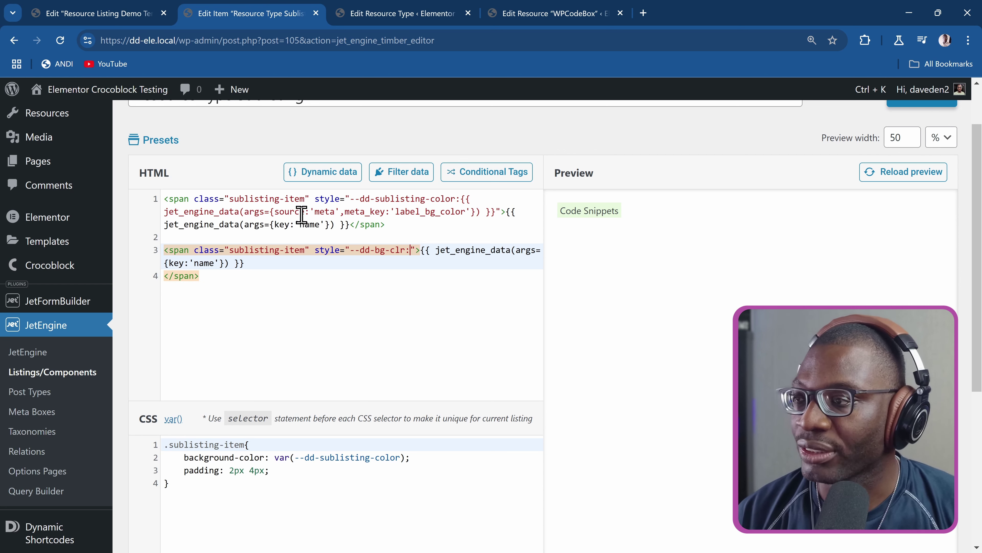
# - Insert JetEngine dynamic data as the --dd-bg-clr value, using Meta Data as source and Label Bg Color as meta field
pyautogui.click(322, 174)
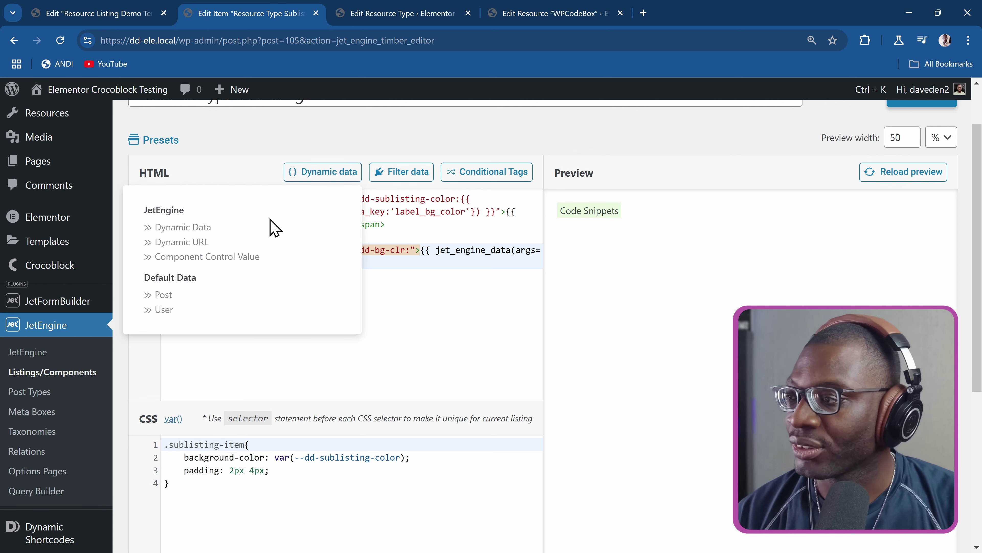
pyautogui.click(188, 228)
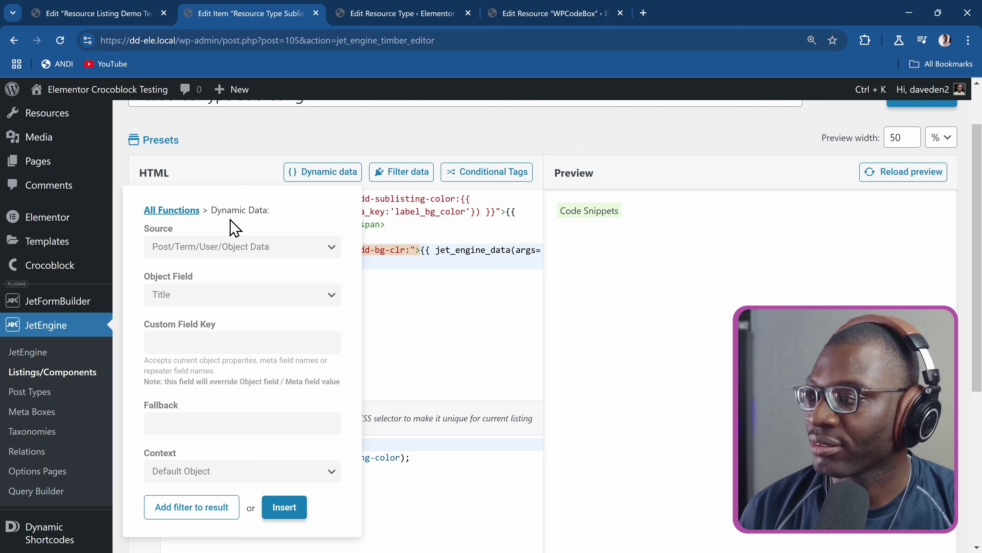
pyautogui.click(185, 252)
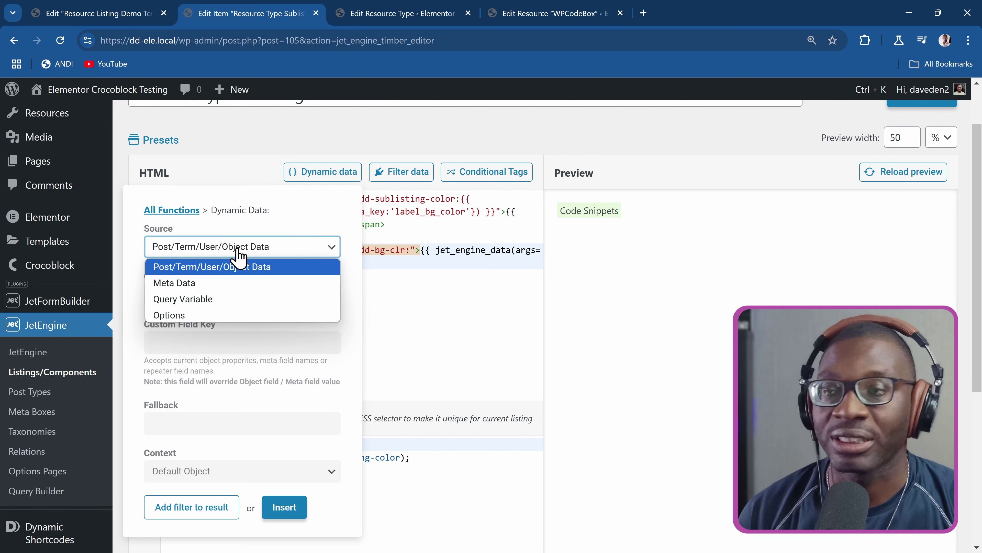
pyautogui.click(204, 285)
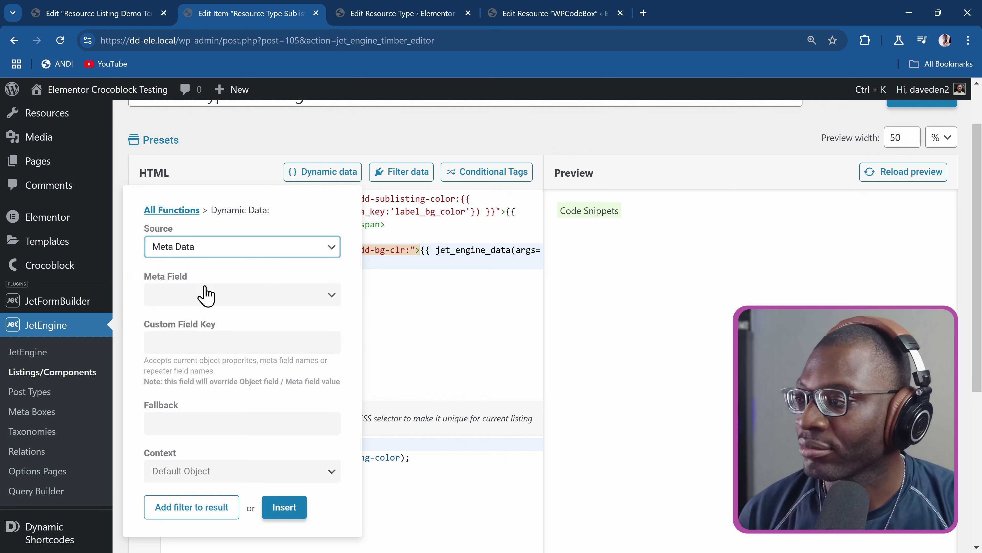
pyautogui.click(242, 297)
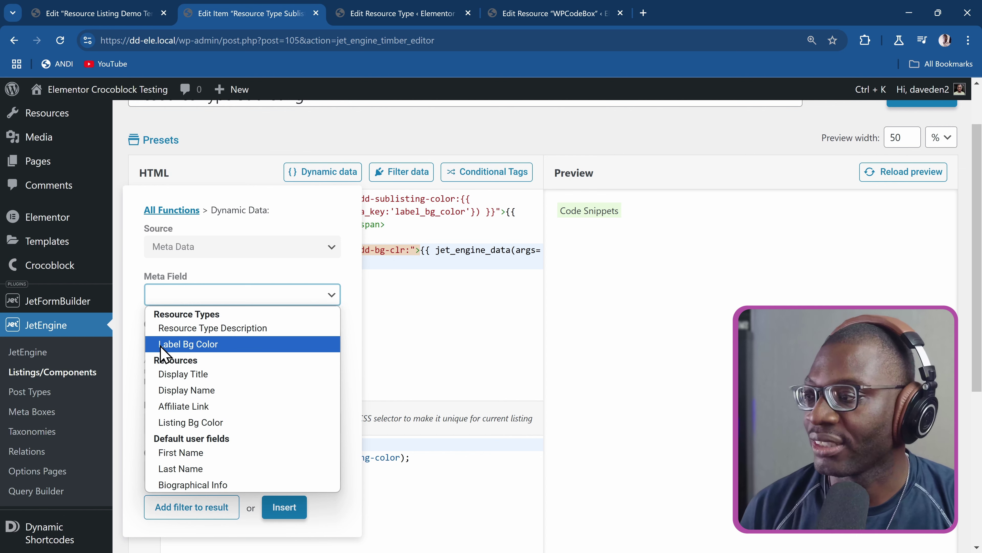
pyautogui.click(193, 345)
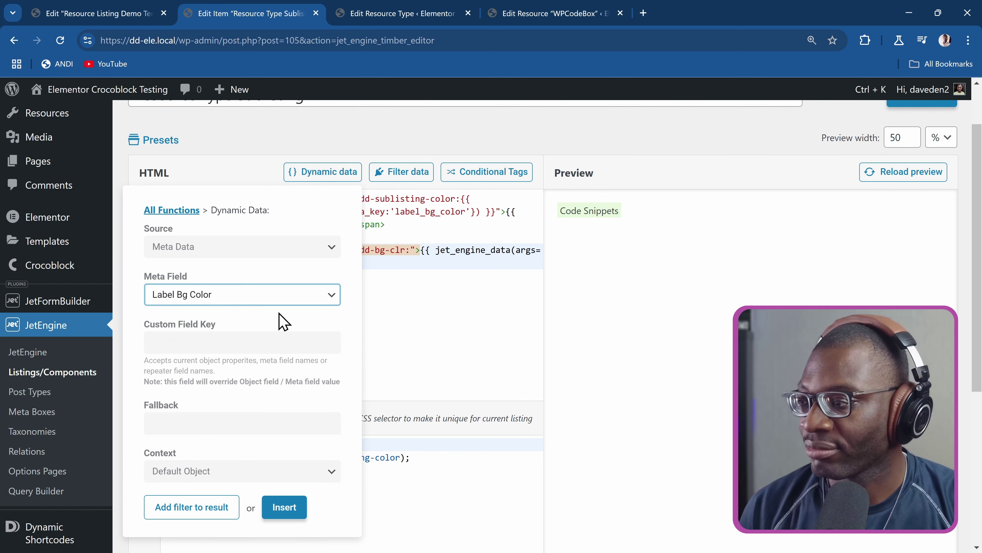
pyautogui.scroll(-3, 279, 323)
pyautogui.click(283, 380)
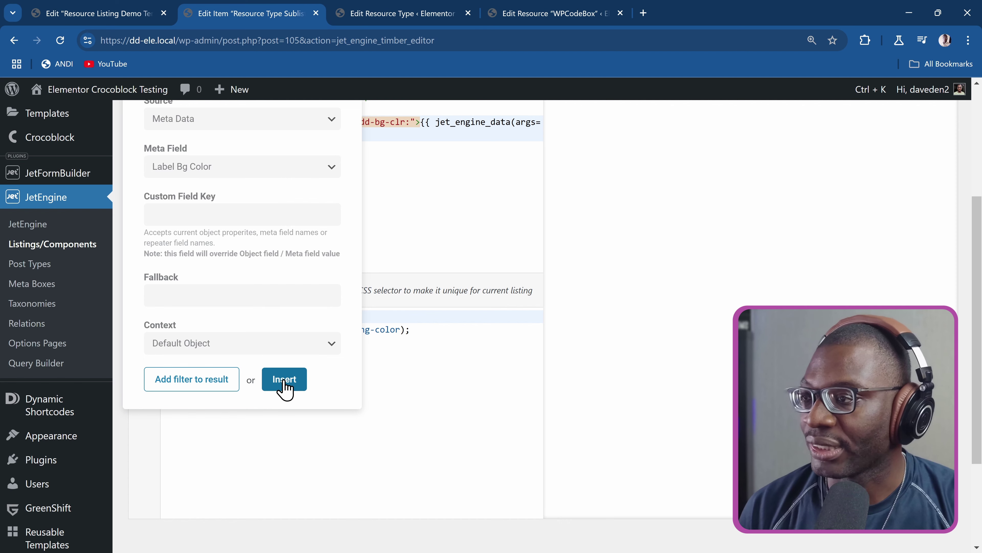
pyautogui.scroll(2, 366, 247)
pyautogui.scroll(2, 277, 218)
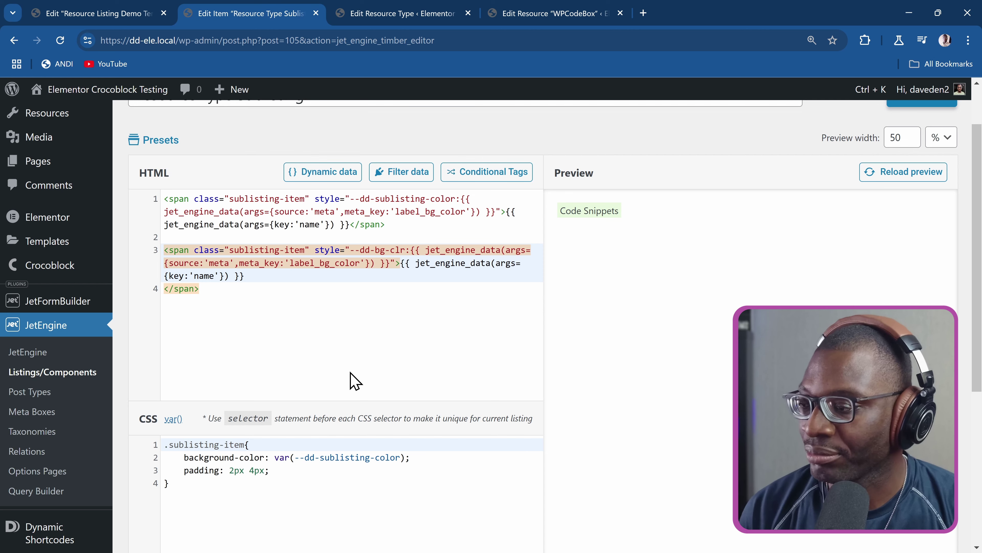
# - Set the .sublisting-item background-color in the CSS to var(--dd-bg-clr)
pyautogui.scroll(-2, 265, 455)
pyautogui.scroll(-1, 265, 455)
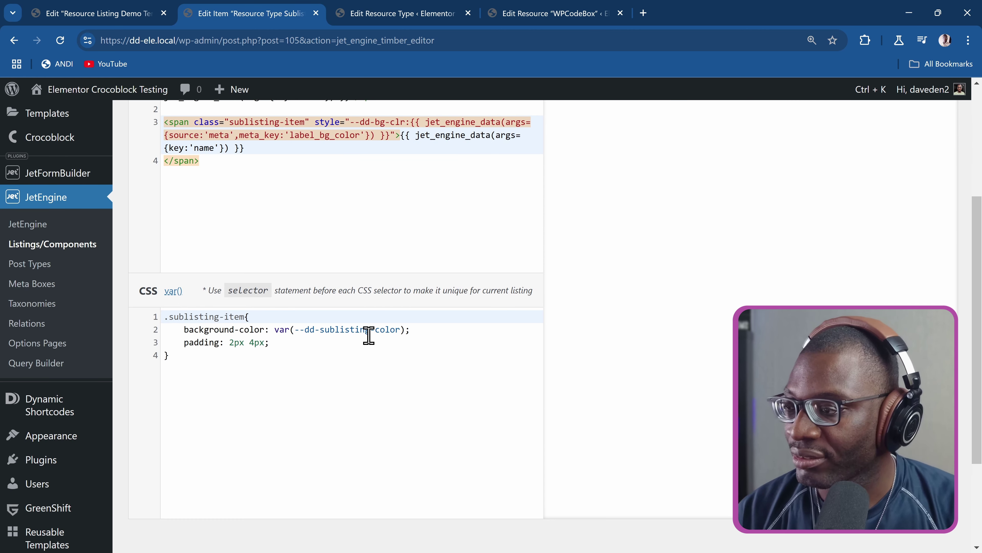
pyautogui.doubleClick(348, 329)
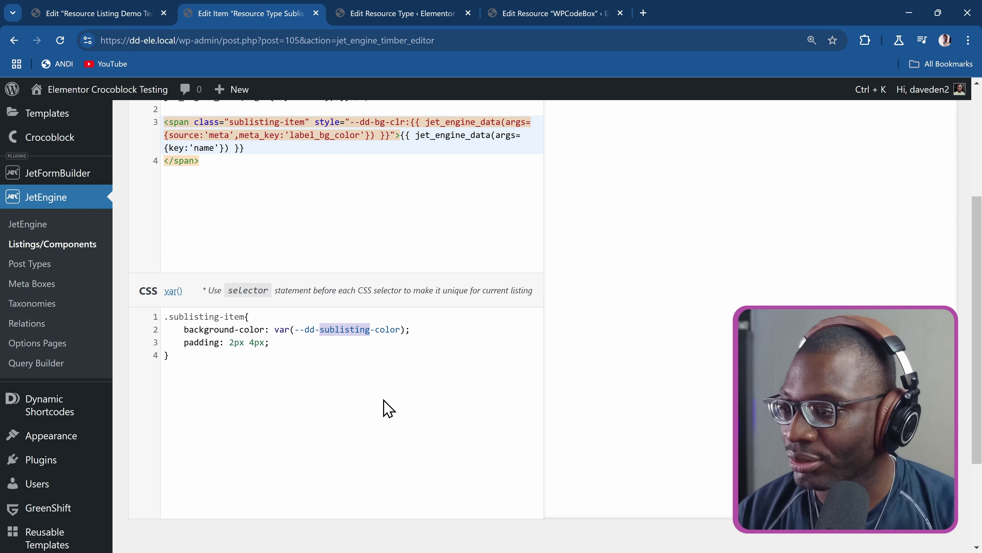
pyautogui.write('d')
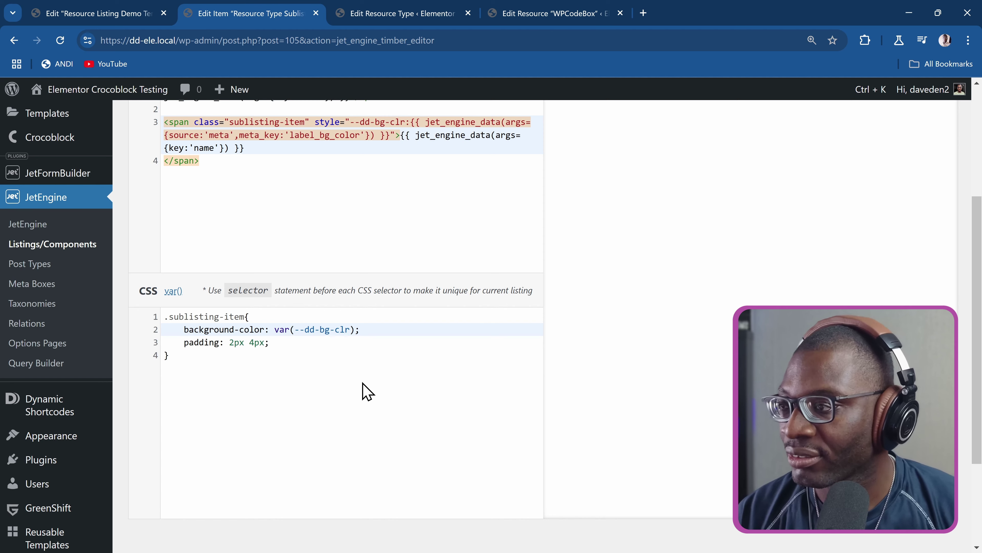
# - Delete the original span using --dd-sublisting-color and the blank line below it, then save the listing item and reload its preview
pyautogui.scroll(5, 302, 254)
pyautogui.moveTo(412, 287); pyautogui.dragTo(152, 259)
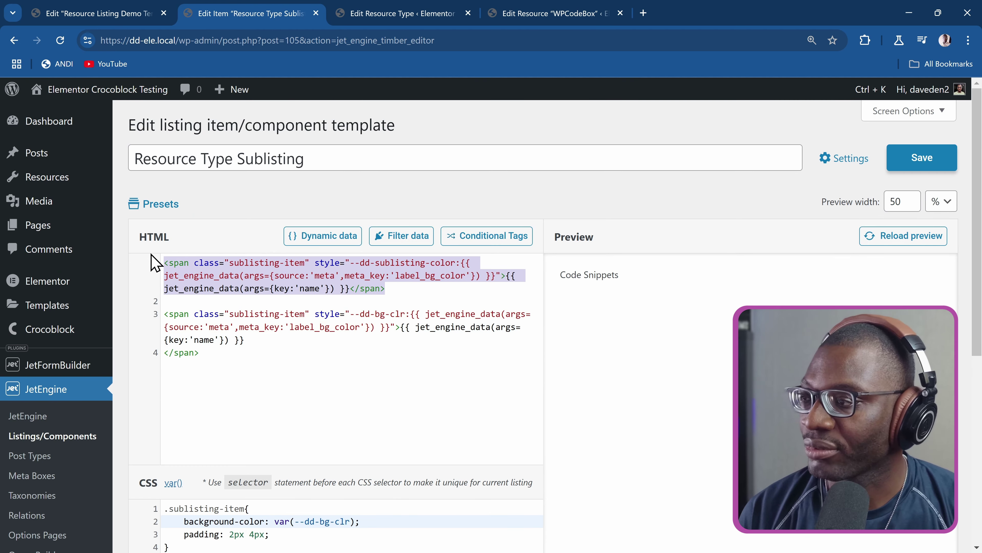
pyautogui.press('BackSpace')
pyautogui.press('Delete')
pyautogui.press('Delete')
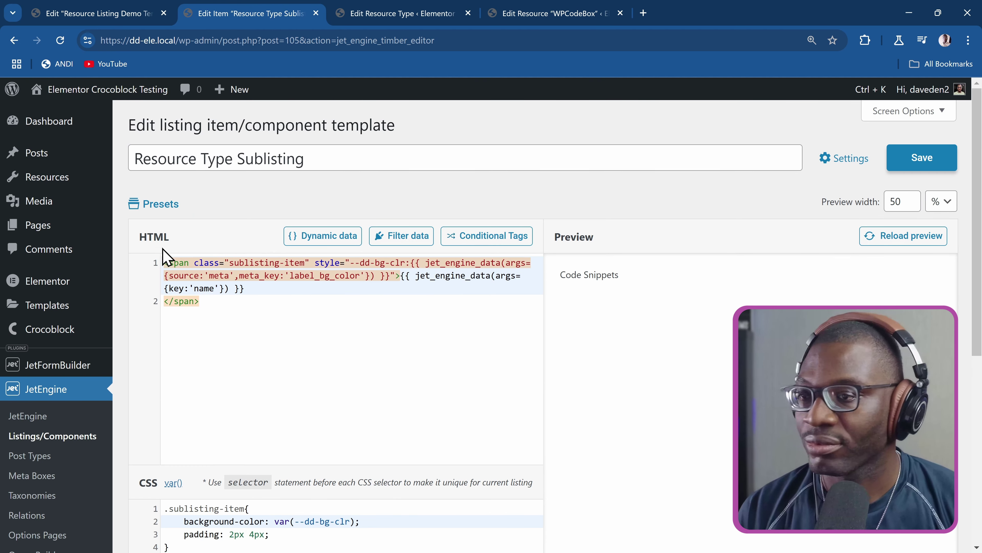
pyautogui.click(920, 159)
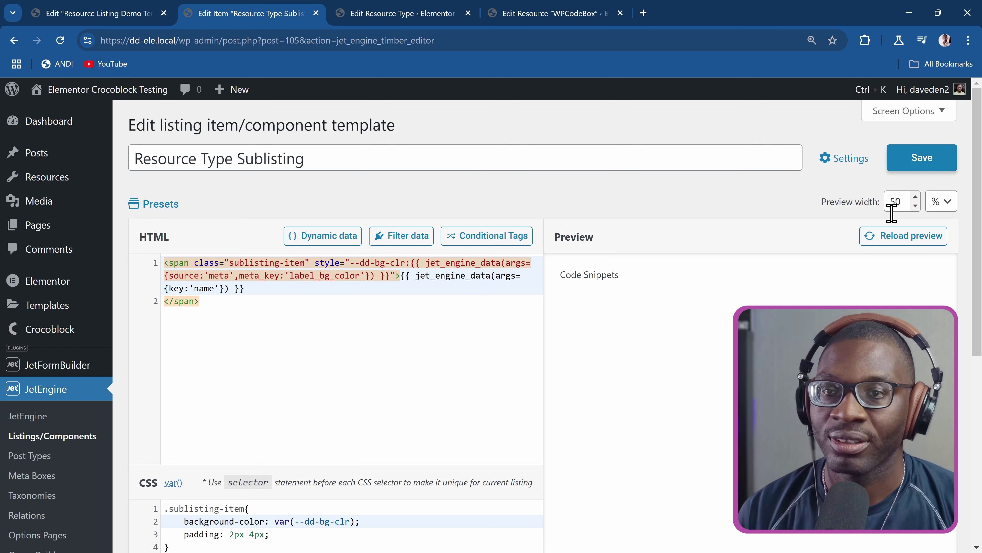
pyautogui.click(885, 241)
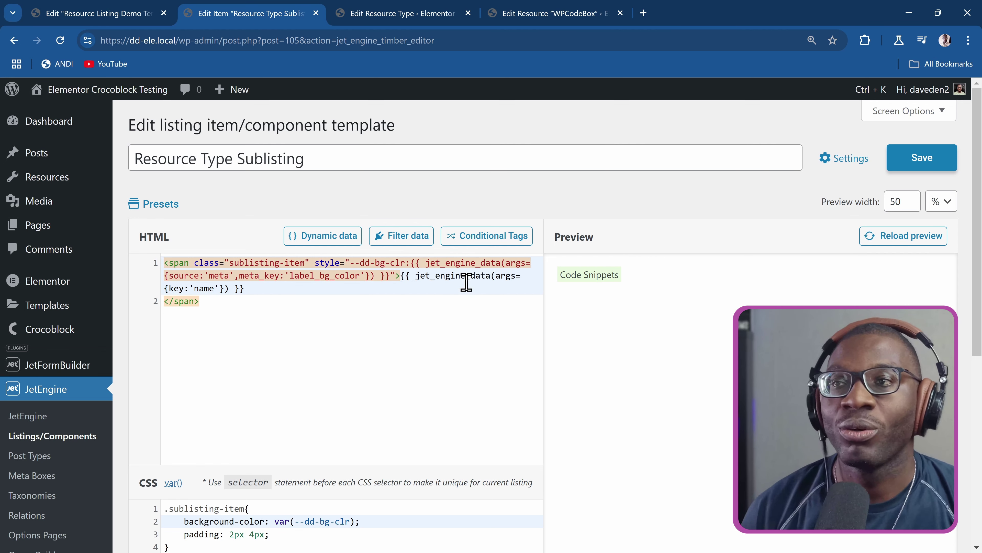
# - Switch to the Resource Listing Demo Template in Elementor and add a Listing Grid widget directly below Post Info in the loop item
pyautogui.click(400, 13)
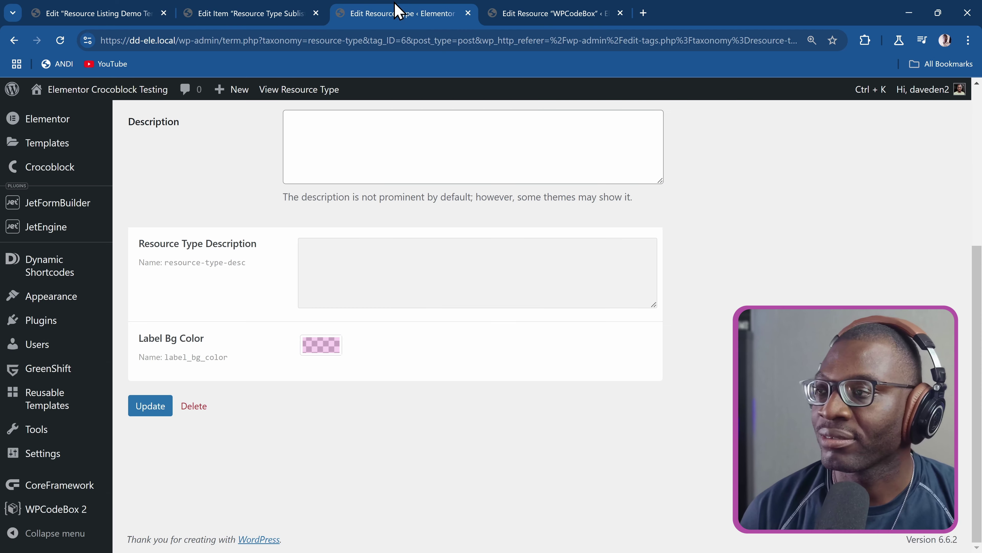
pyautogui.click(535, 11)
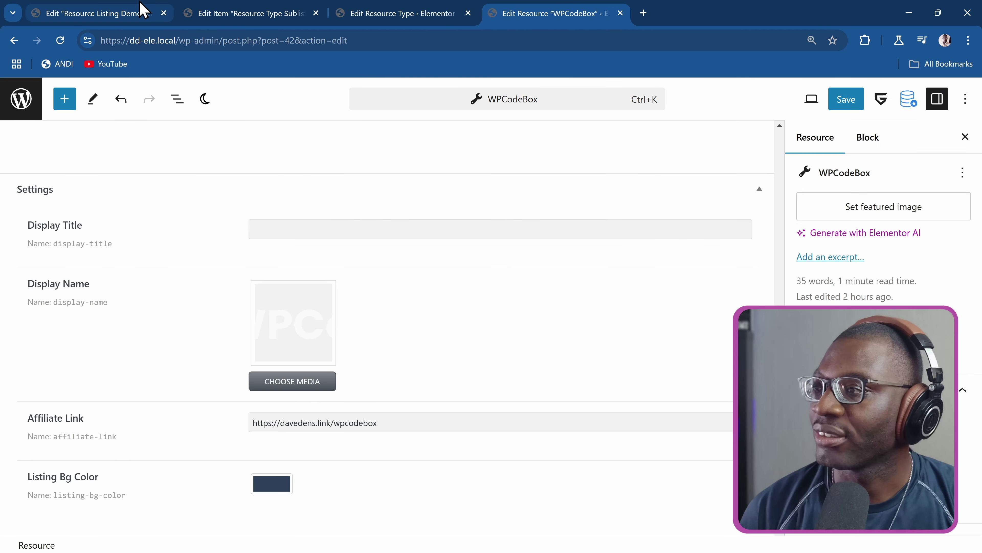
pyautogui.click(142, 11)
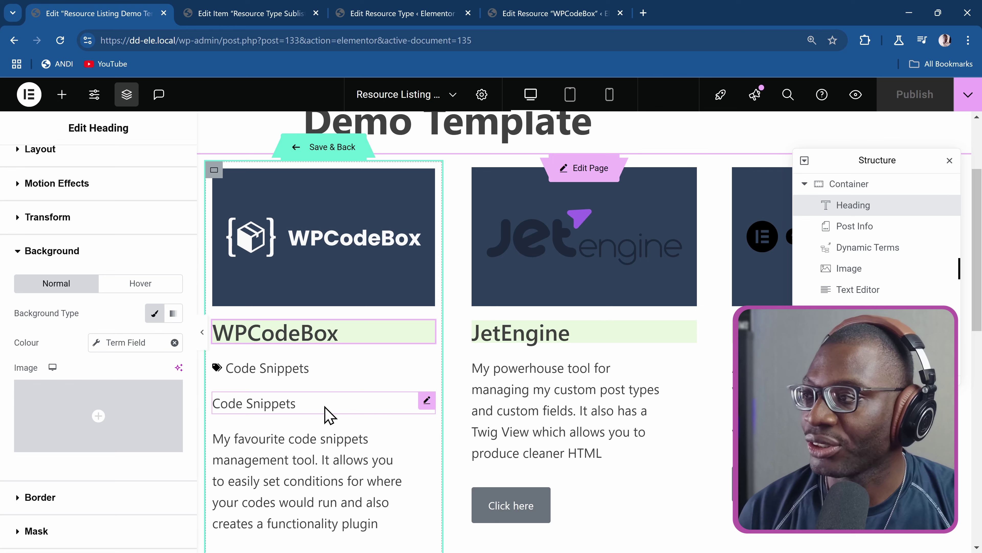
pyautogui.click(294, 399)
pyautogui.click(280, 374)
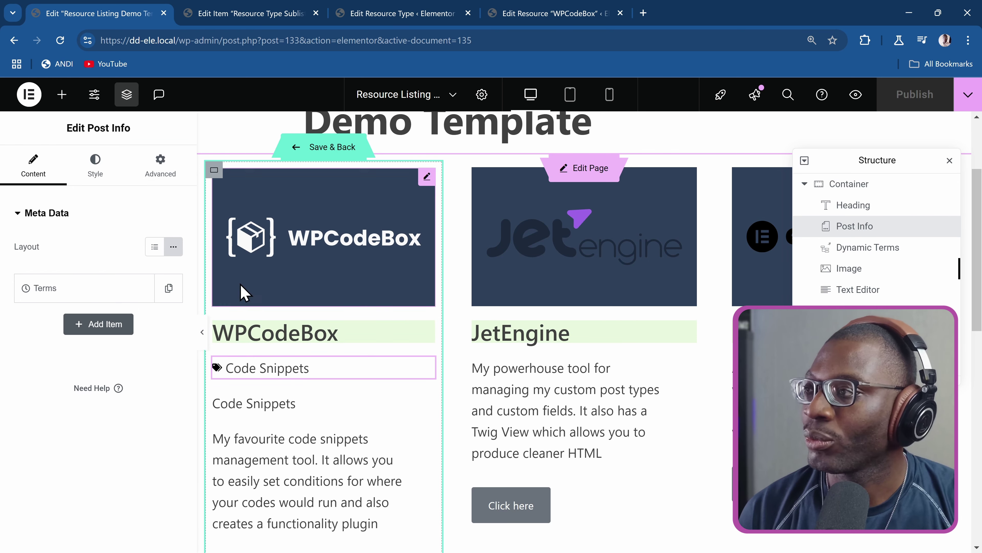
pyautogui.click(62, 94)
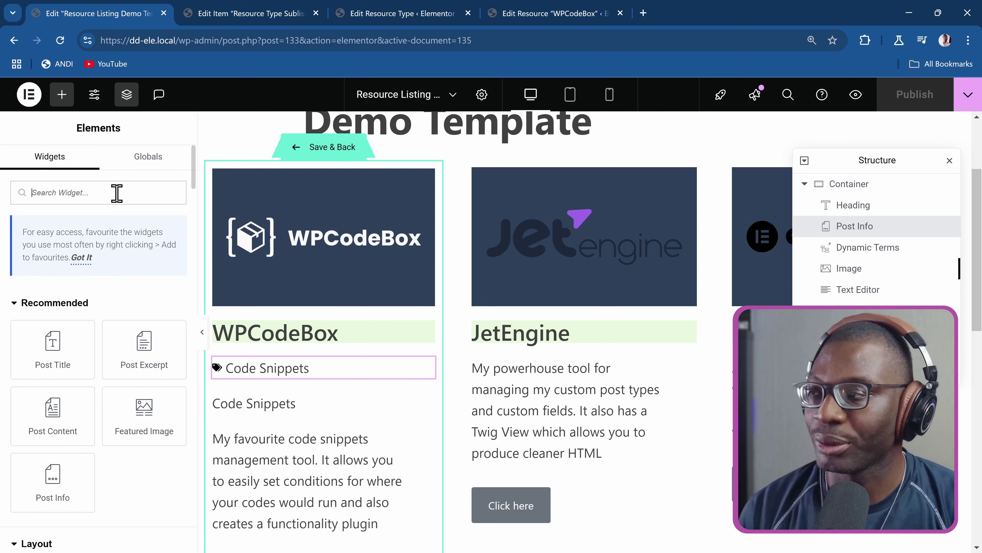
pyautogui.write('listing')
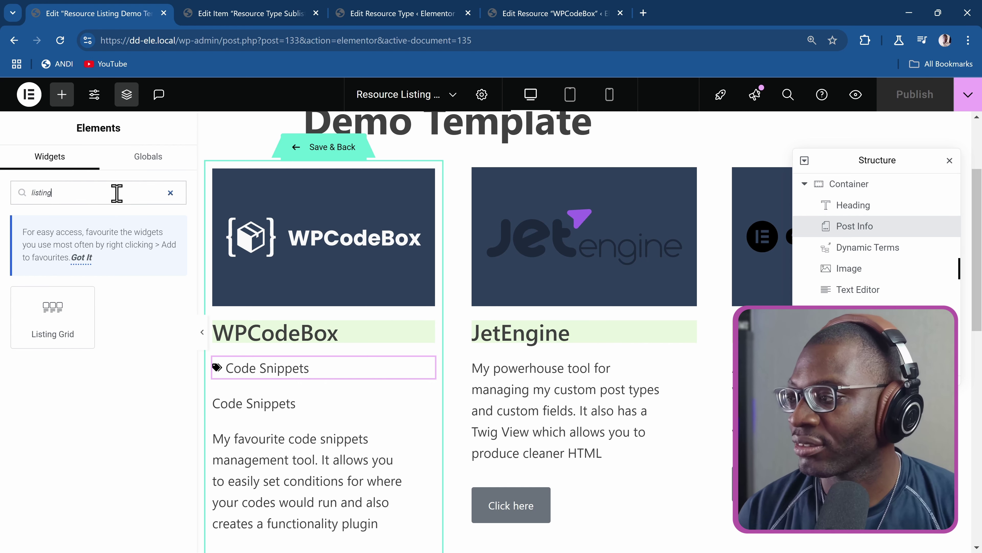
pyautogui.click(53, 307)
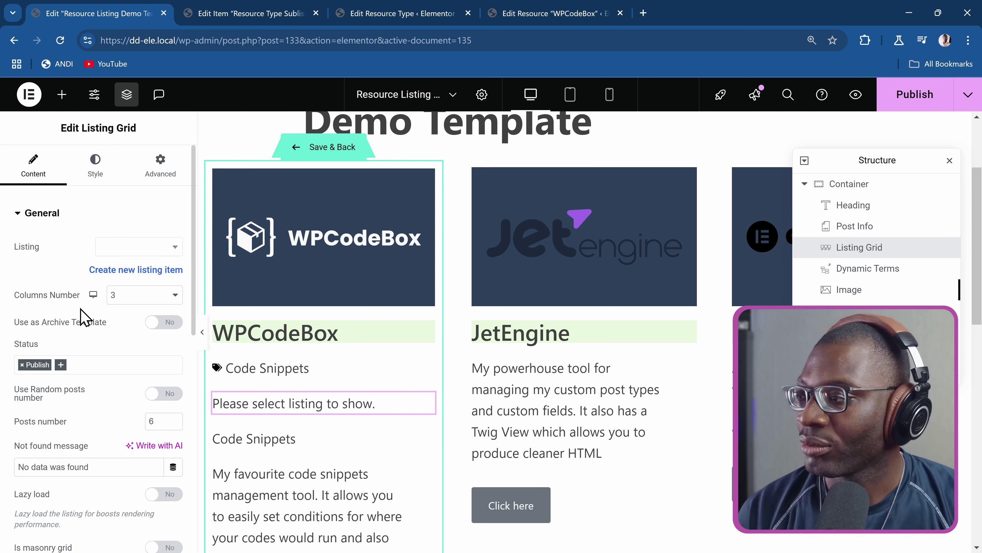
# - Choose Resource Type Sublisting as the Listing Grid's listing and check the label in the loop item
pyautogui.scroll(-5, 98, 325)
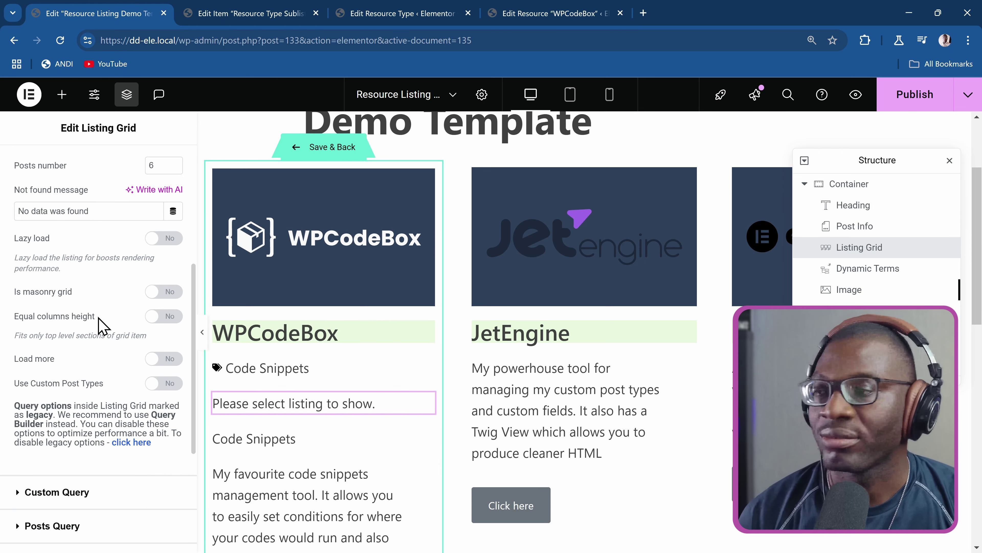
pyautogui.scroll(5, 99, 325)
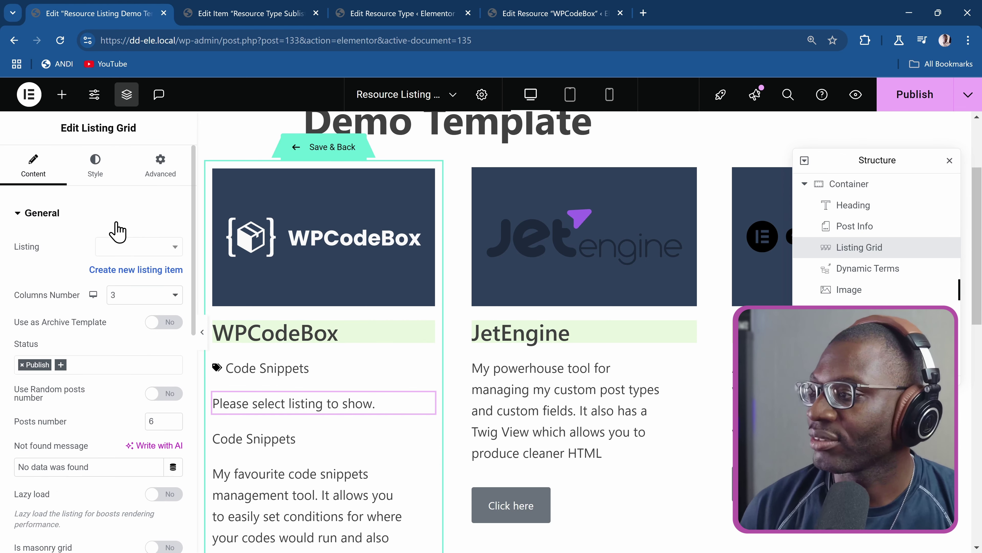
pyautogui.click(132, 247)
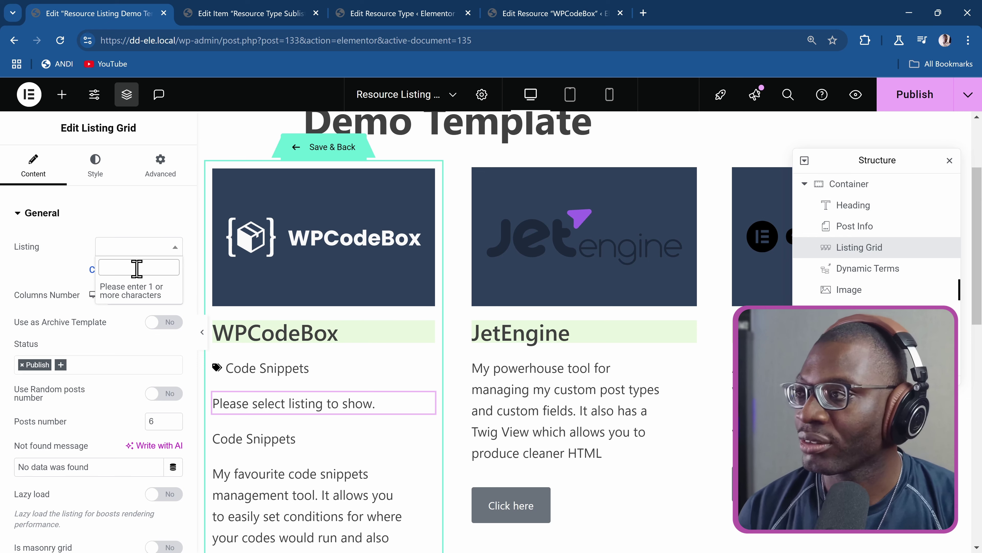
pyautogui.write('list')
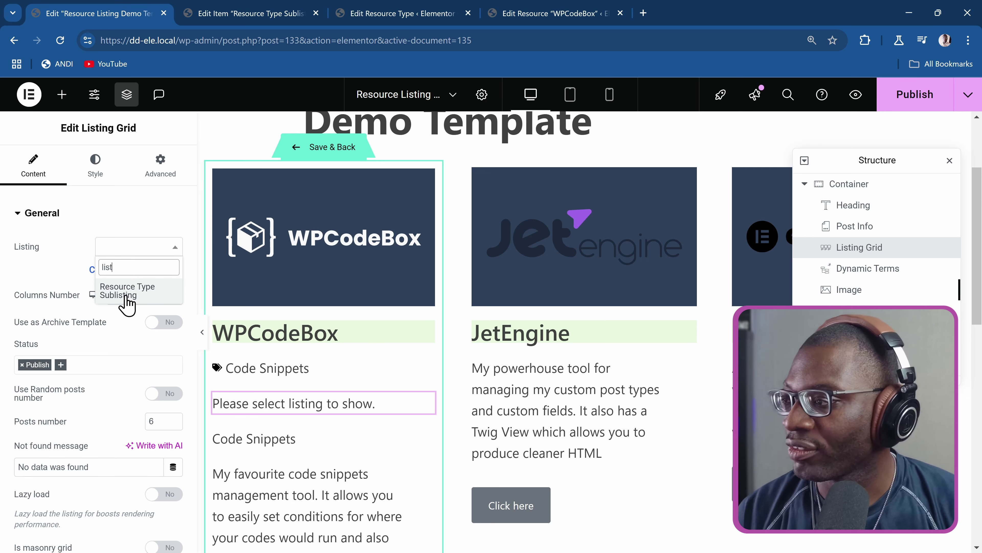
pyautogui.click(149, 299)
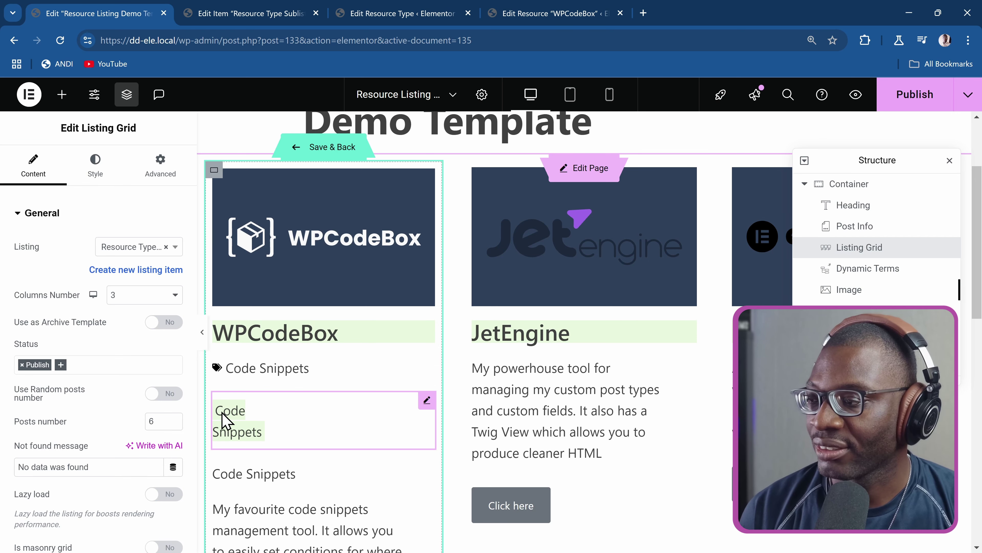
pyautogui.scroll(-3, 270, 388)
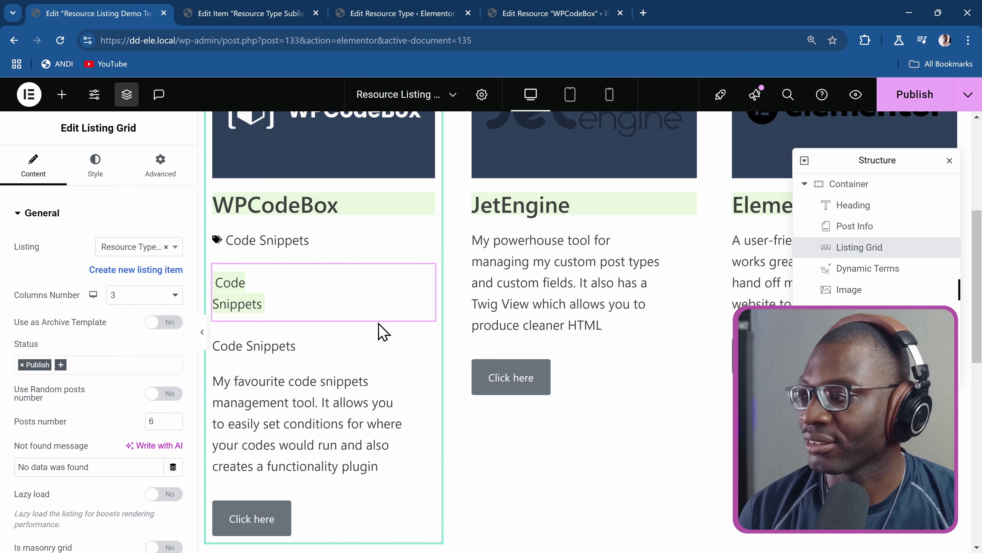
# - Set the Listing Grid's number of columns to 2 and publish the template
pyautogui.click(140, 301)
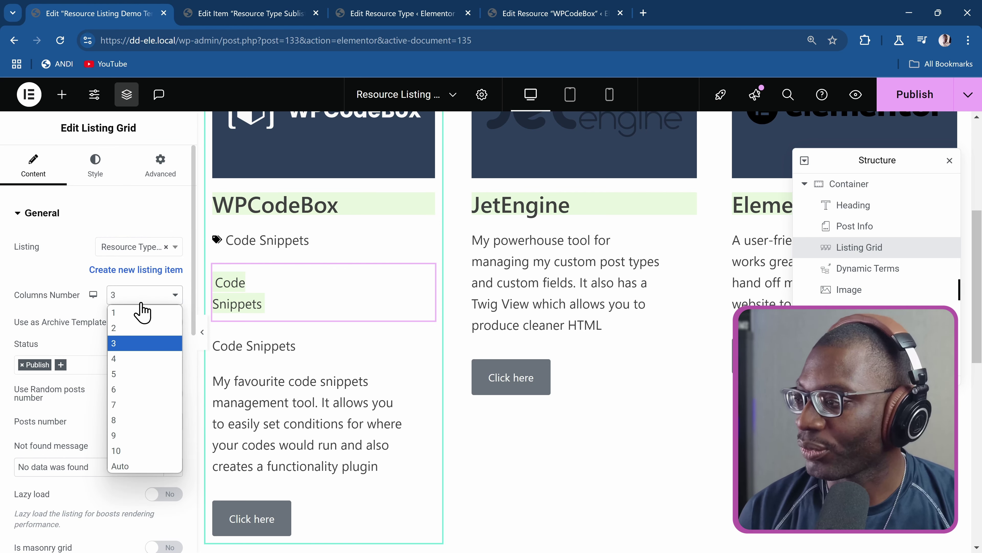
pyautogui.click(142, 312)
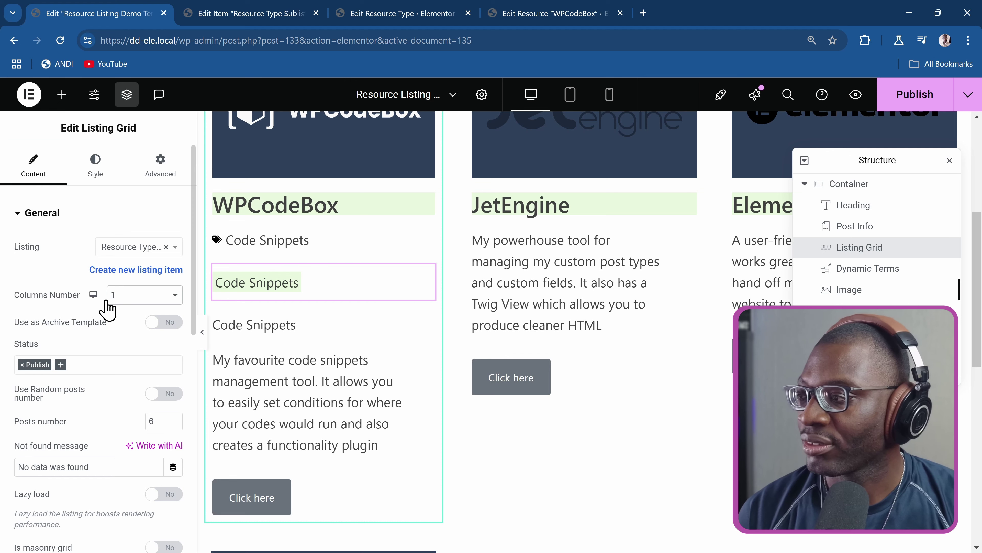
pyautogui.click(139, 302)
pyautogui.click(143, 330)
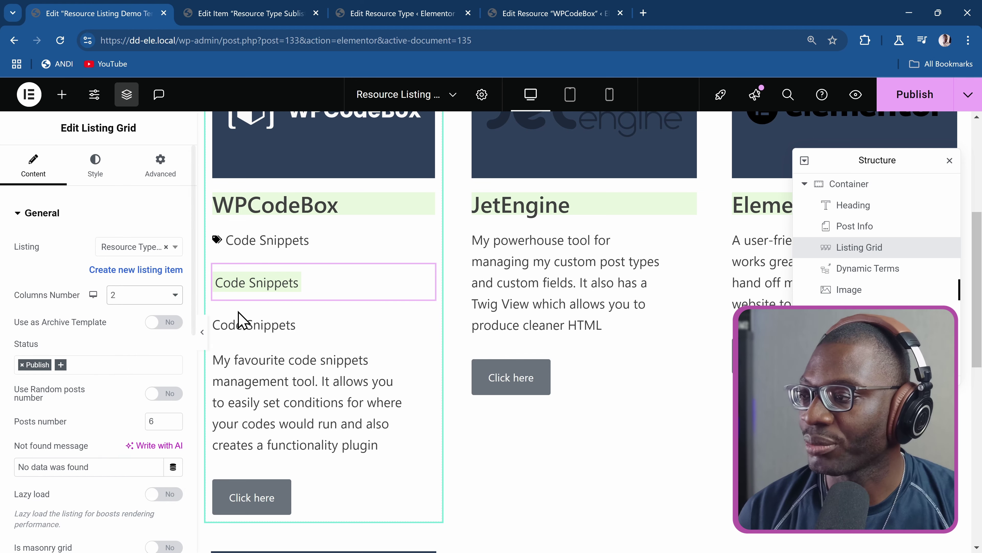
pyautogui.click(924, 94)
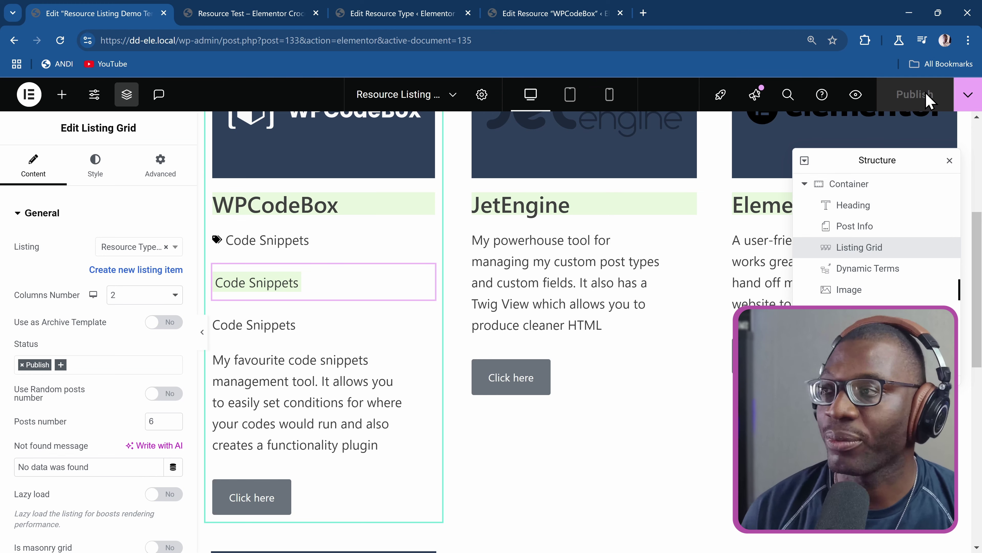
# - Open the Resource Test preview and close the Resource Type and WPCodeBox resource editing tabs, leaving without saving
pyautogui.click(856, 95)
pyautogui.click(468, 14)
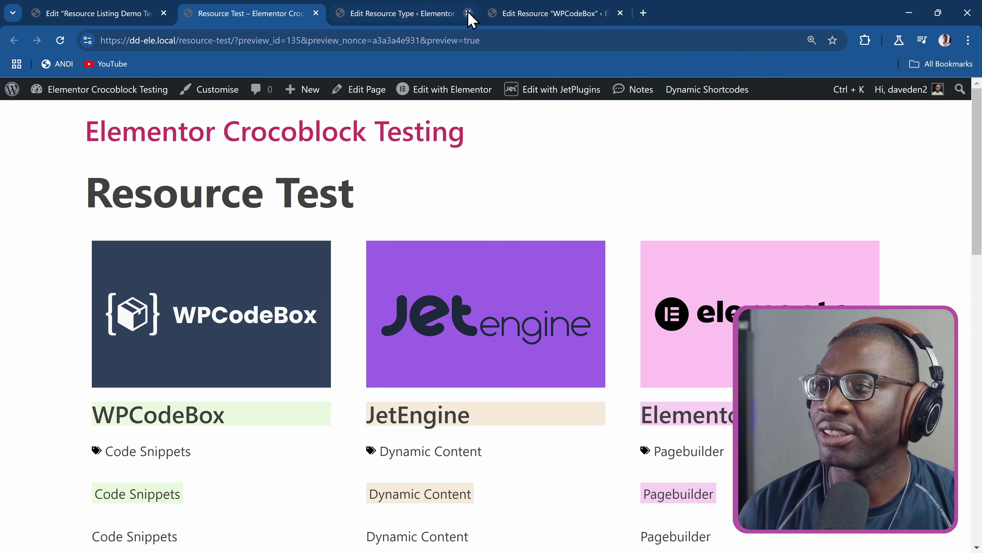
pyautogui.click(462, 14)
pyautogui.click(468, 13)
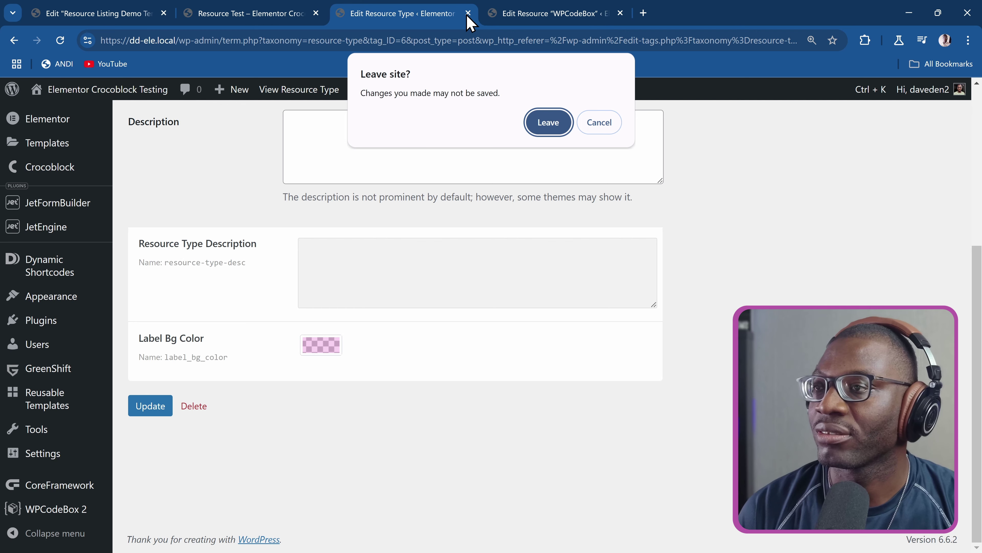
pyautogui.click(545, 123)
pyautogui.hotkey('ctrl', 'w')
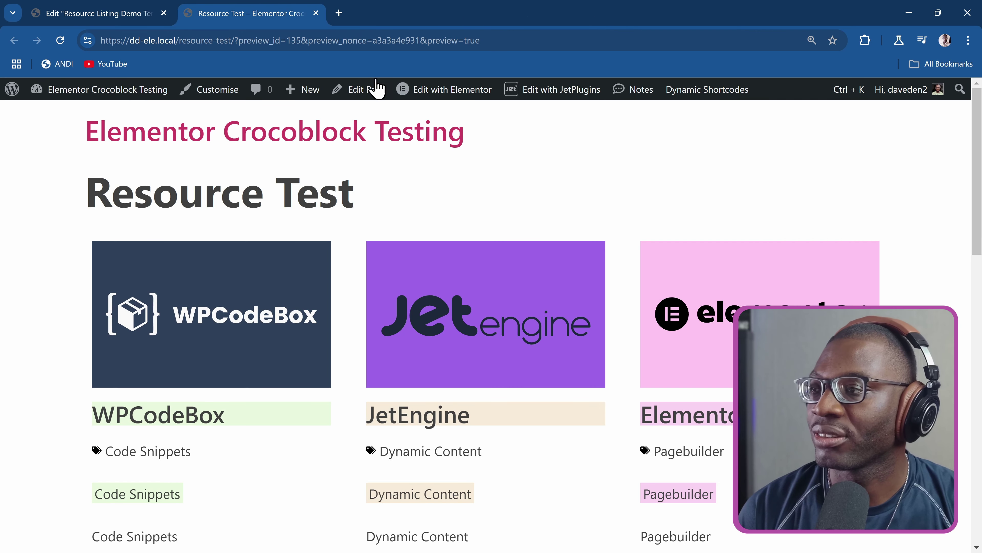
# - Check the coloured term labels down to the Dynamic Shortcodes resource and inspect the grid item around its Design label
pyautogui.scroll(-3, 383, 108)
pyautogui.scroll(-3, 102, 302)
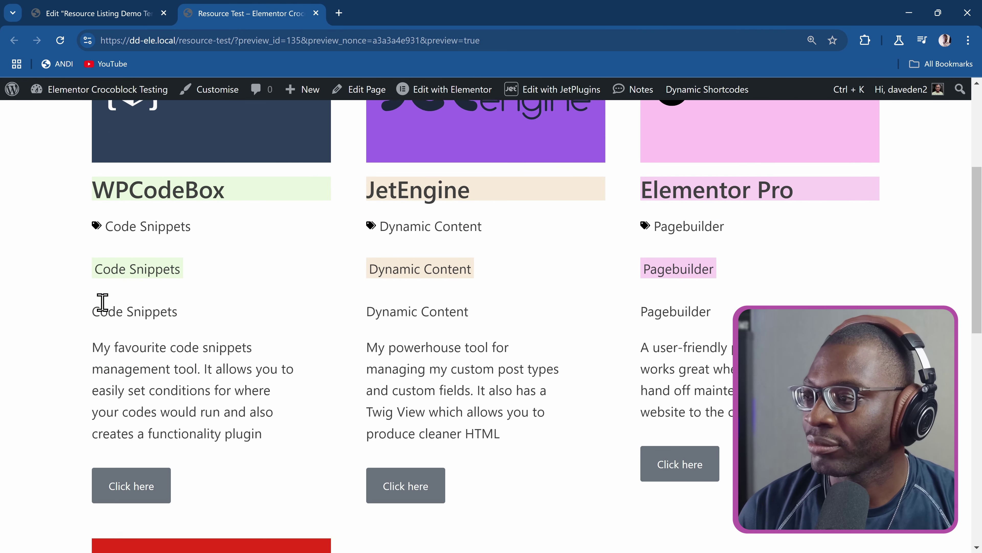
pyautogui.scroll(1, 103, 302)
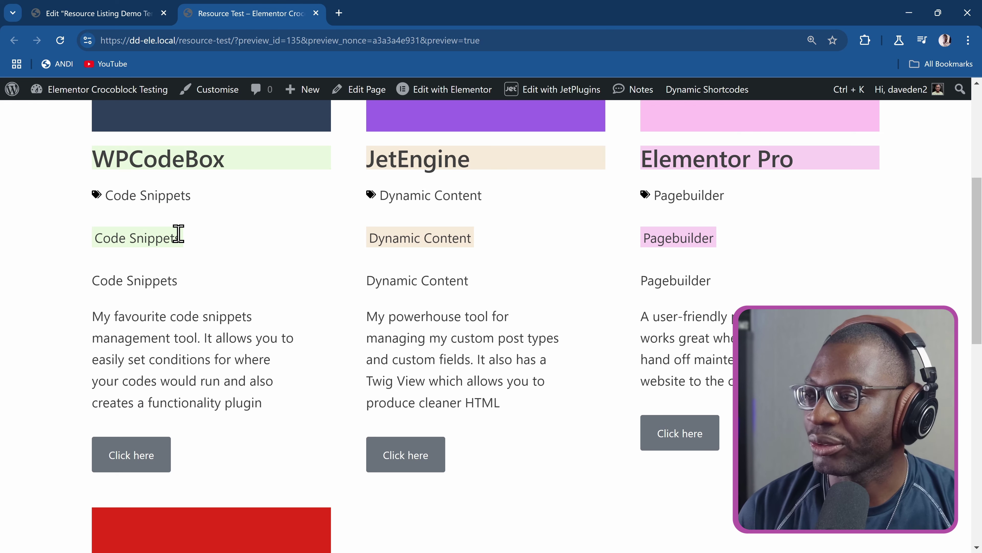
pyautogui.scroll(-8, 235, 256)
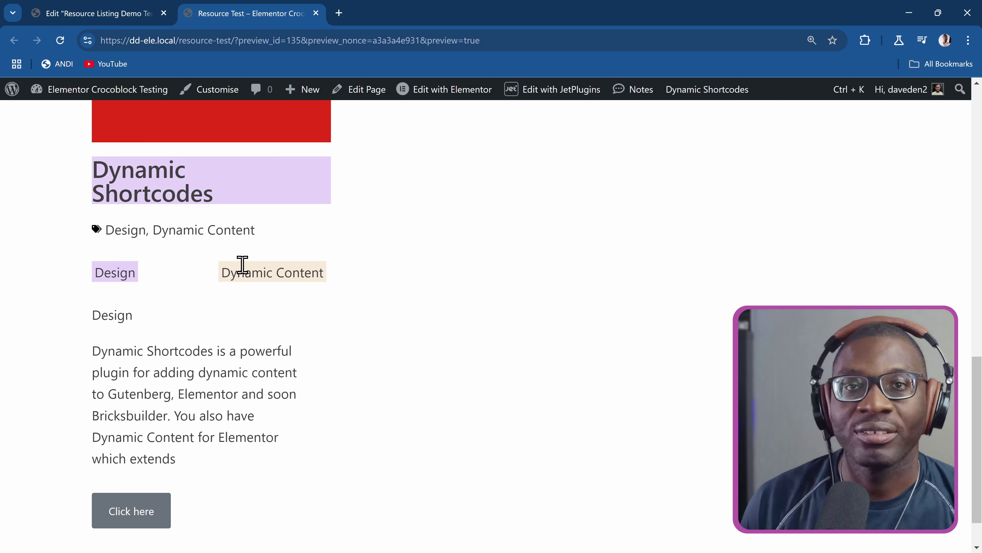
pyautogui.rightClick(184, 277)
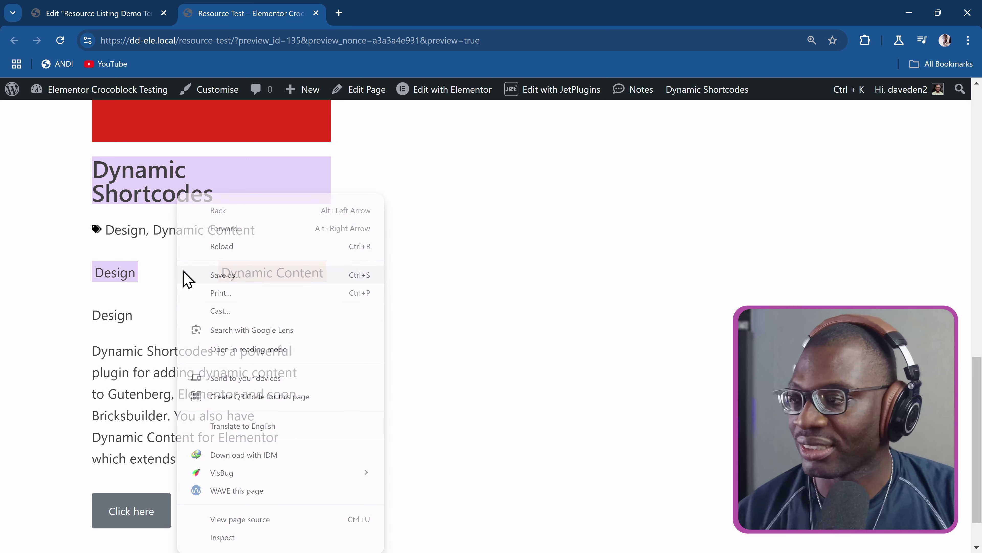
pyautogui.click(222, 537)
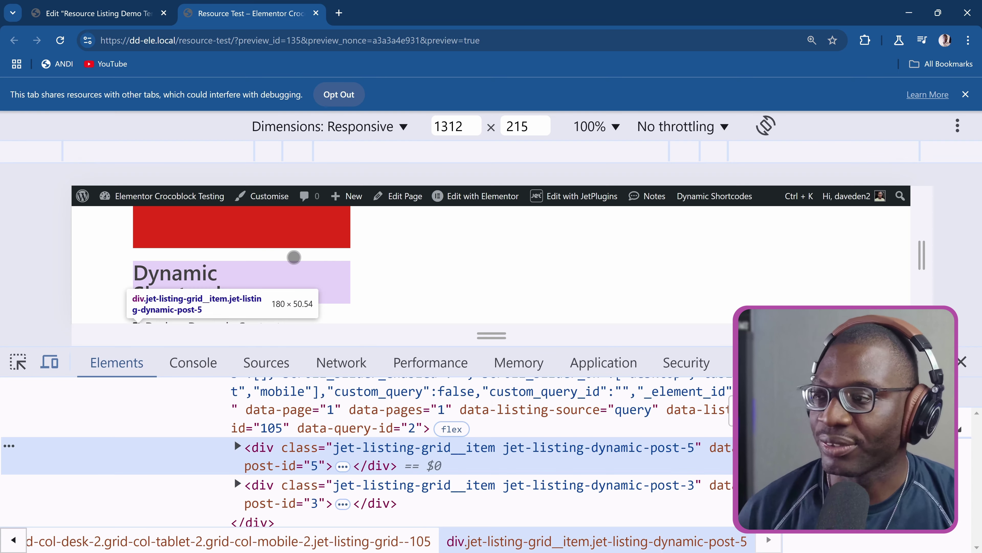
pyautogui.scroll(-3, 294, 257)
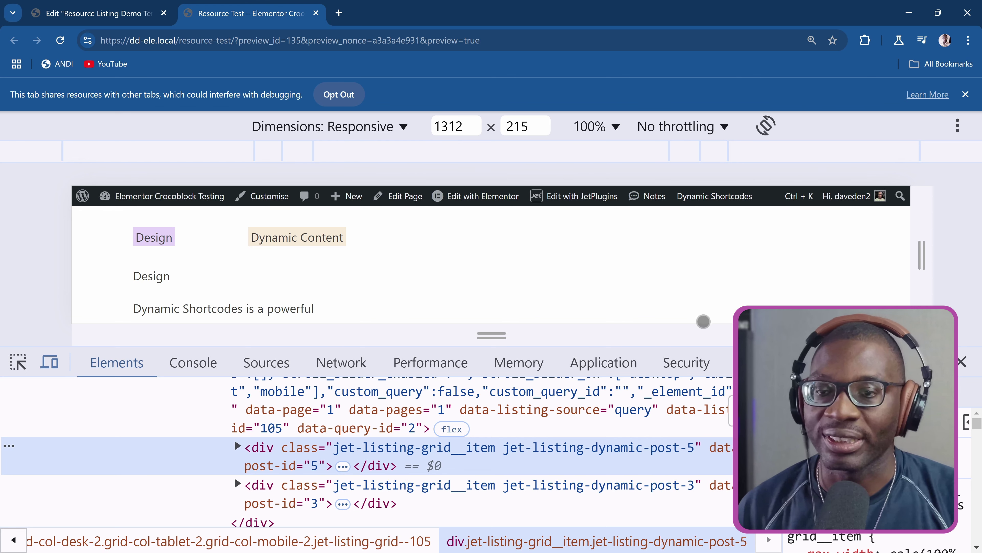
pyautogui.click(963, 361)
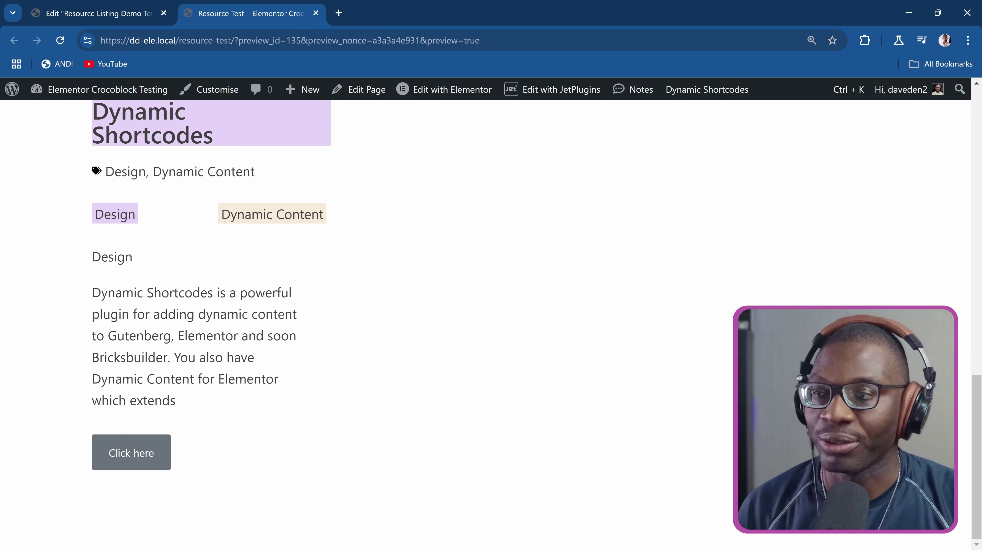
# - Inspect the Design label's span and its parent div, and select the jet-listing-grid__item class name in the markup
pyautogui.rightClick(121, 217)
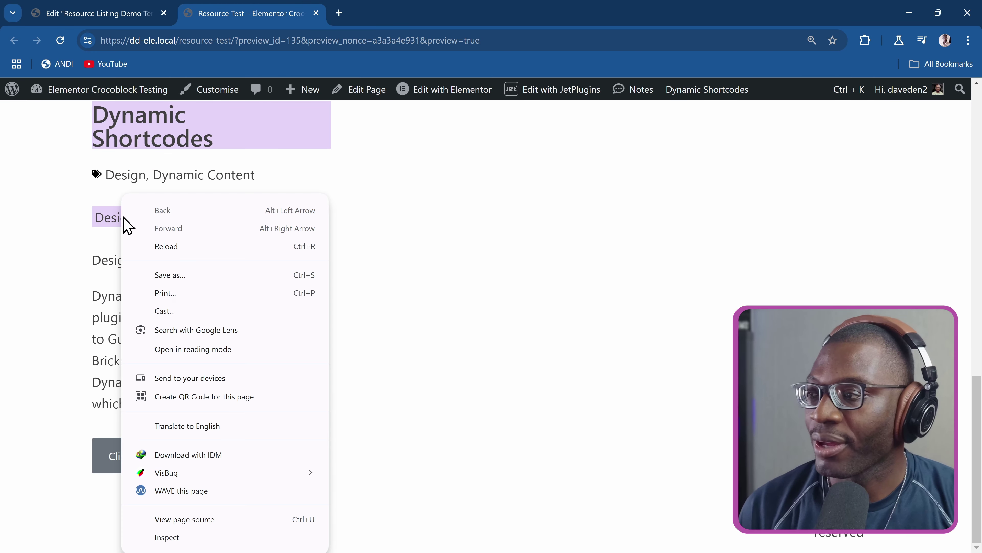
pyautogui.click(200, 542)
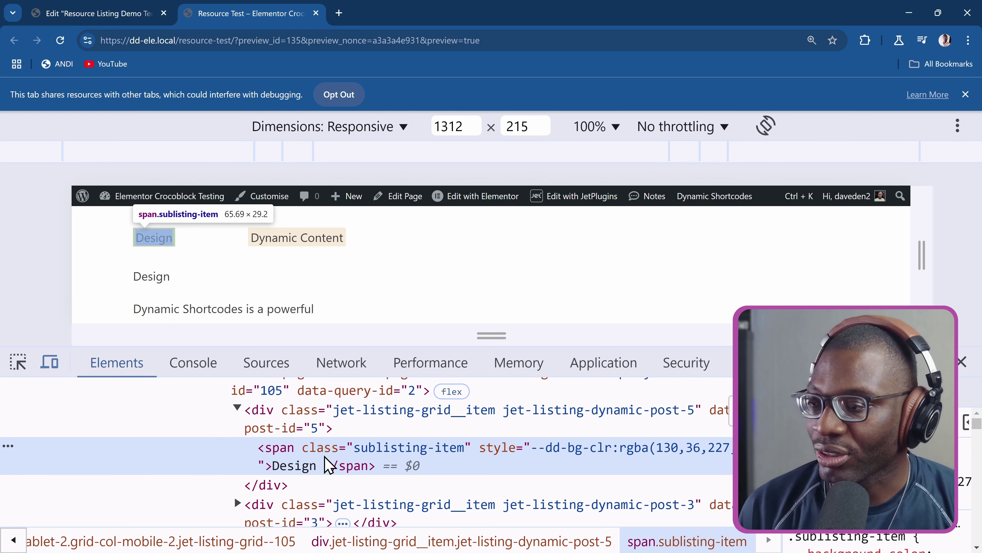
pyautogui.scroll(5, 333, 460)
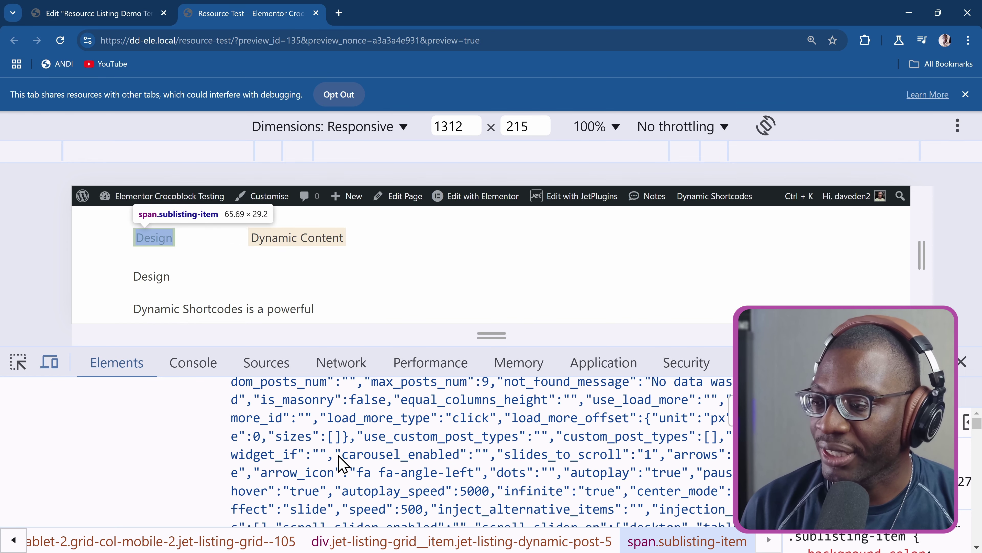
pyautogui.scroll(-3, 339, 456)
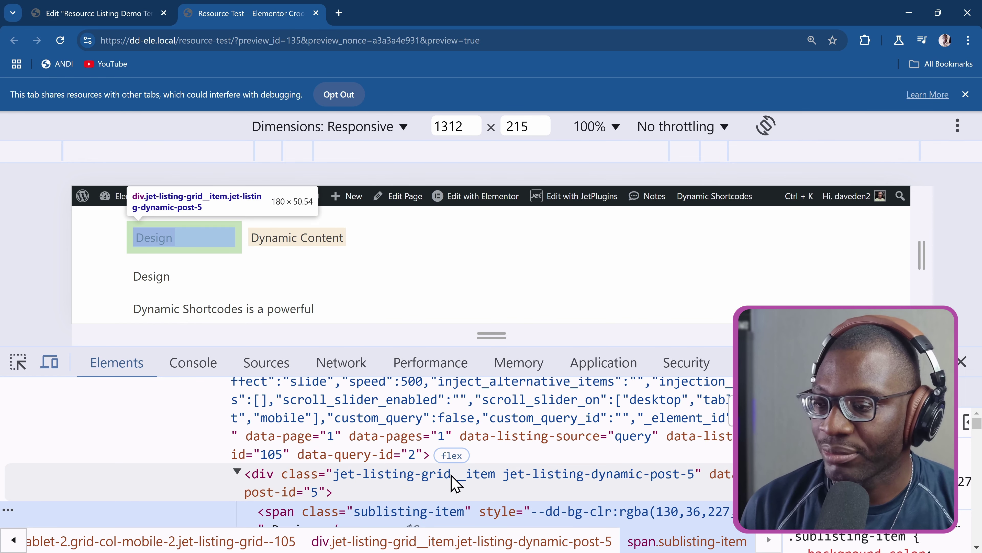
pyautogui.click(379, 477)
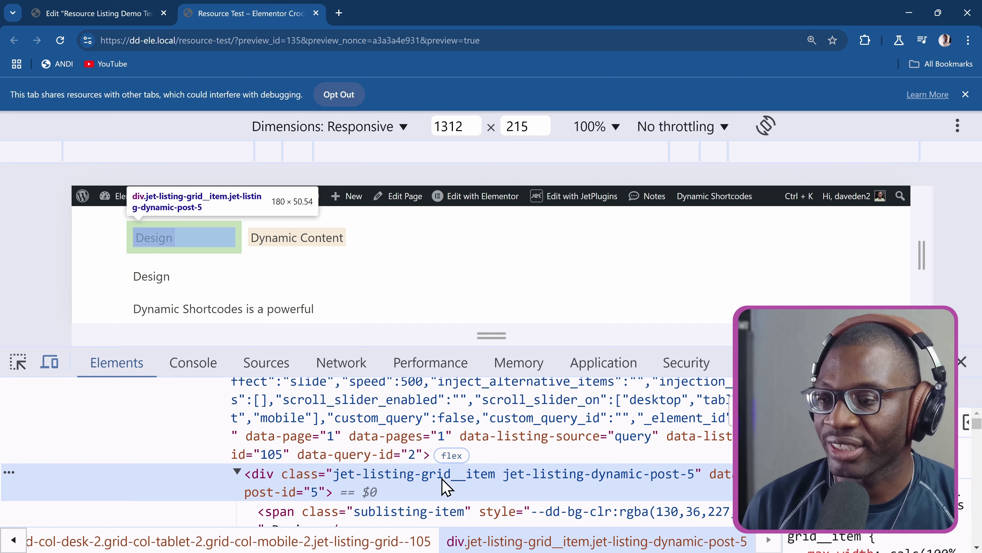
pyautogui.doubleClick(464, 479)
pyautogui.moveTo(499, 480); pyautogui.dragTo(347, 484)
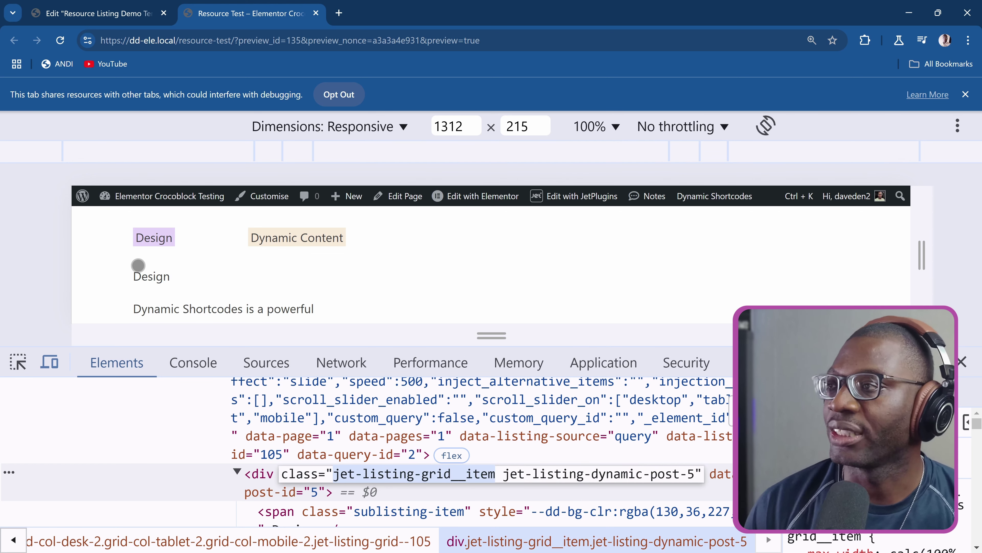
# - Back in the template editor, add an empty rule for selector .jet-listing-grid__item to the Listing Grid's custom CSS
pyautogui.click(116, 14)
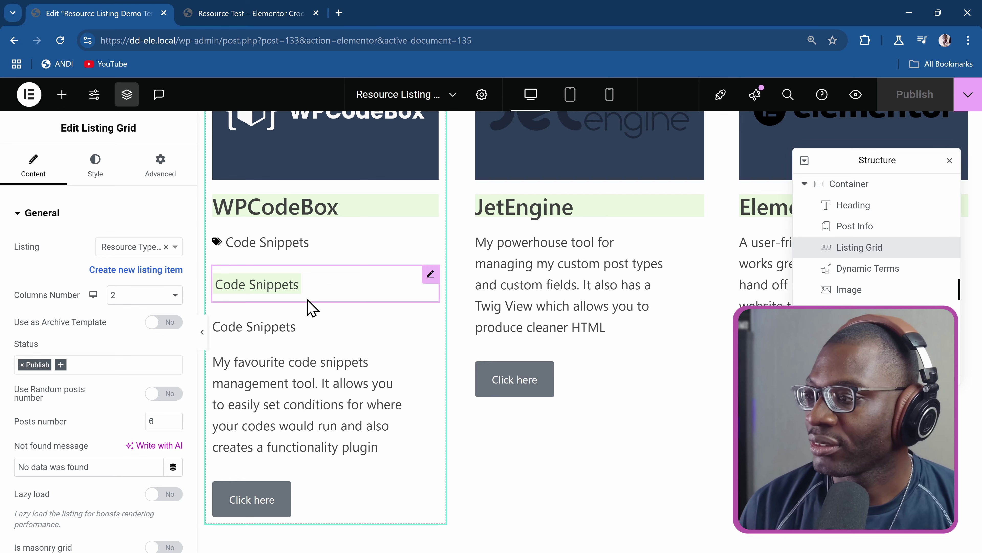
pyautogui.click(161, 171)
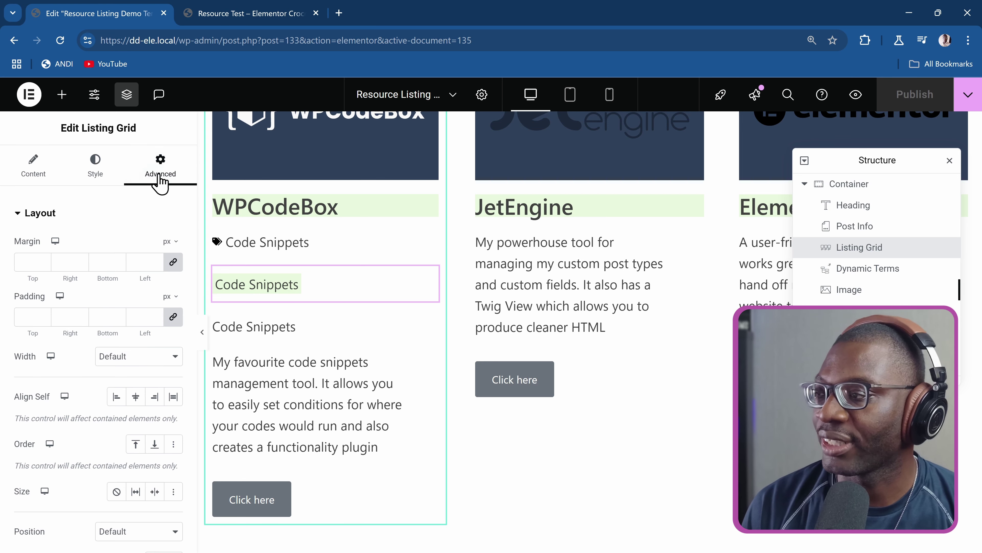
pyautogui.scroll(-10, 149, 320)
pyautogui.click(101, 452)
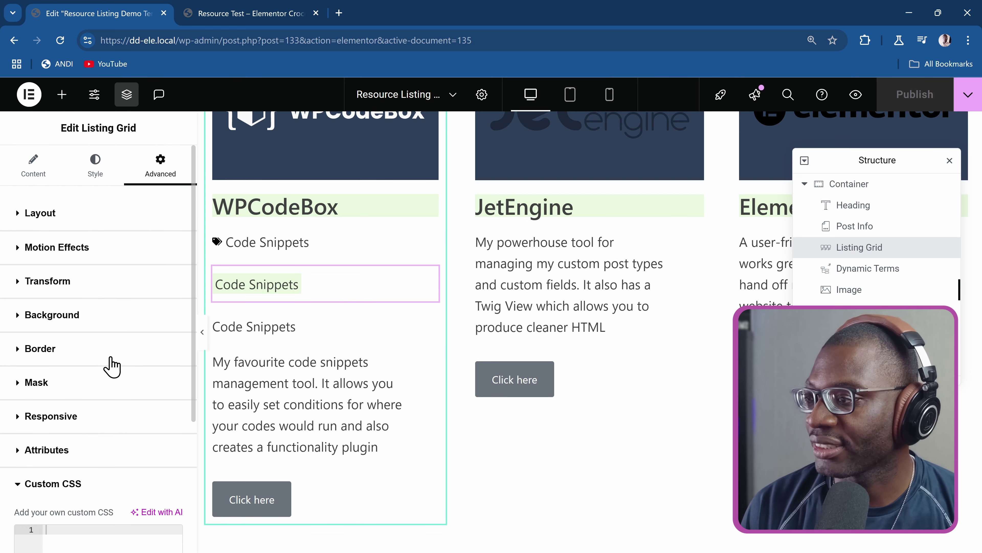
pyautogui.scroll(-5, 106, 361)
pyautogui.click(89, 360)
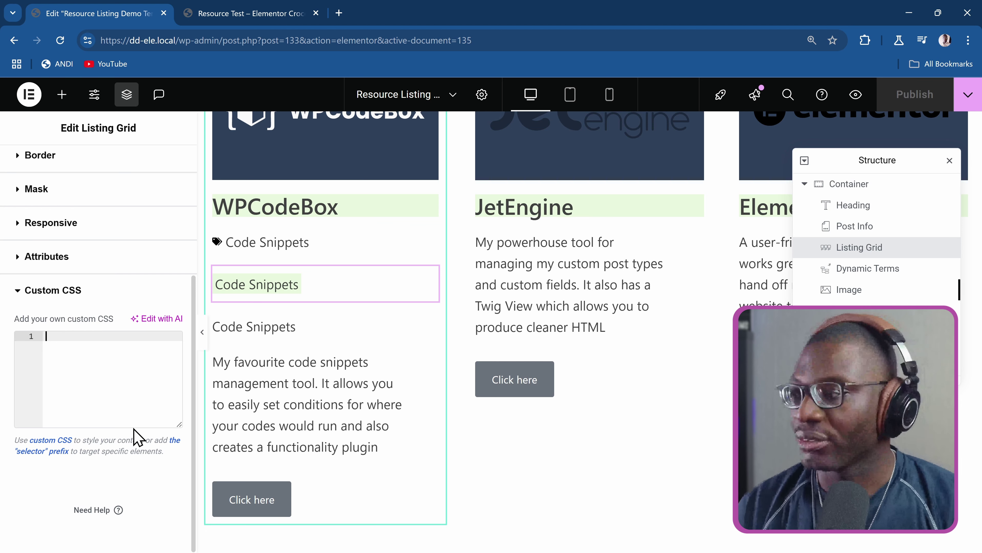
pyautogui.write('selector')
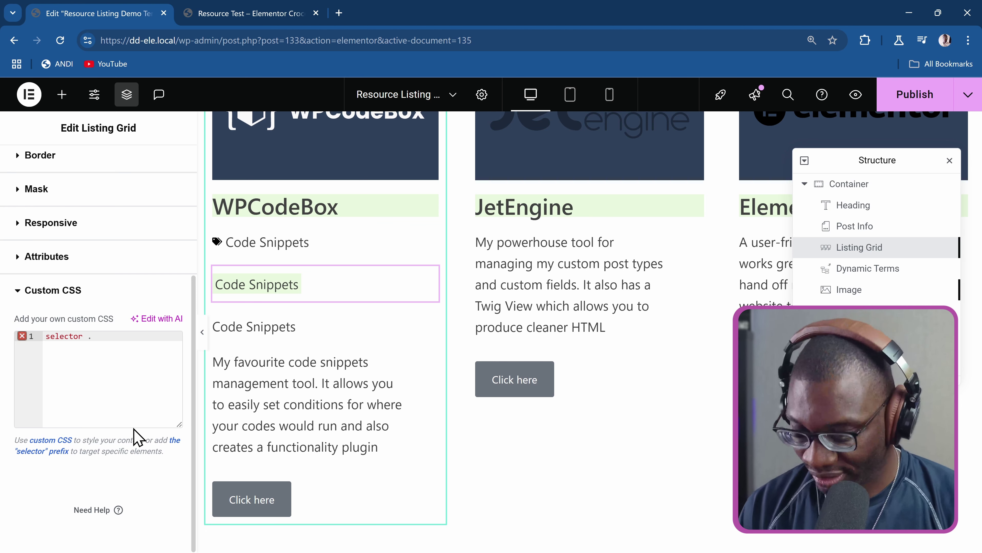
pyautogui.write(' .jet-listing-grid__item')
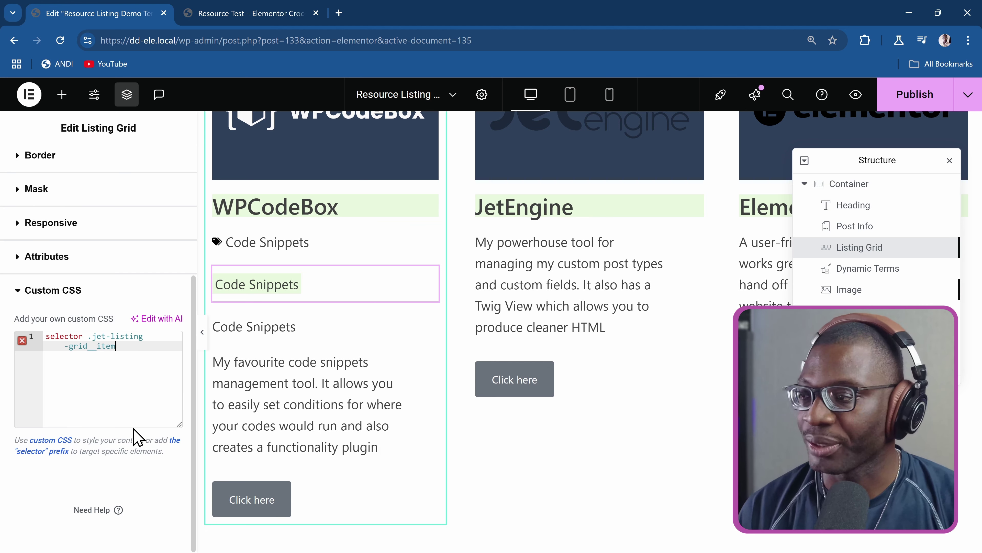
pyautogui.write('{')
pyautogui.press('Return')
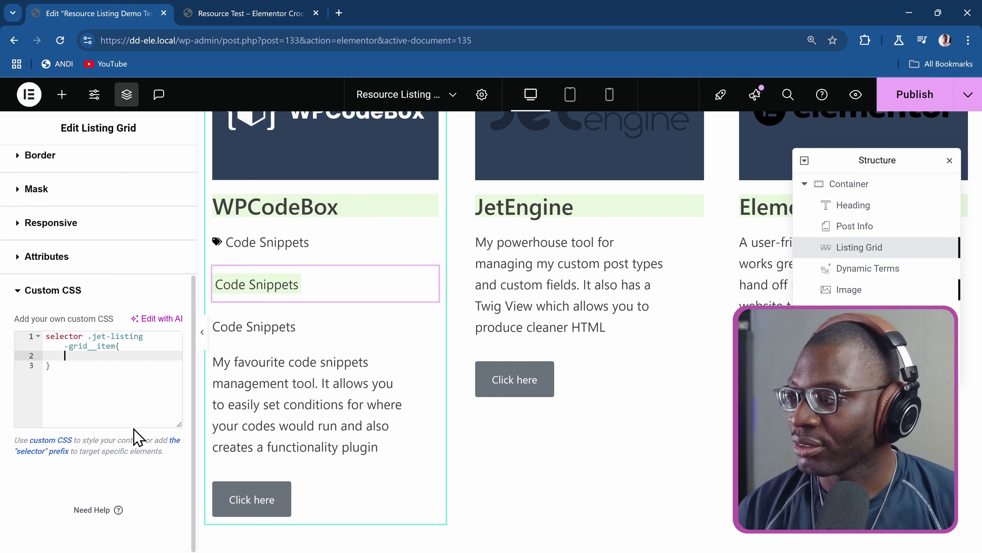
# - Insert an empty rule for selector .jet-listing-grid__items above the existing .jet-listing-grid__item rule
pyautogui.press('Up')
pyautogui.press('Home')
pyautogui.press('Return')
pyautogui.press('Up')
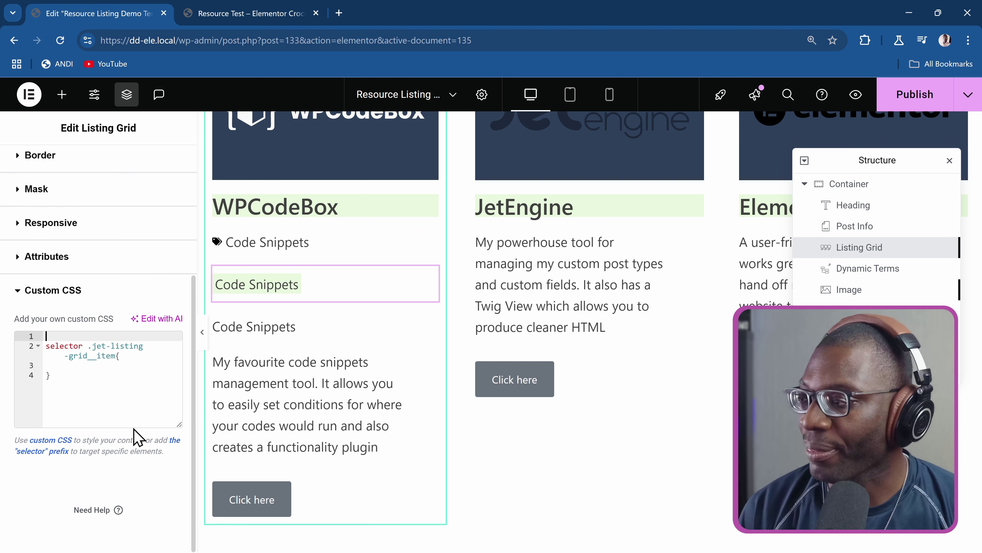
pyautogui.write('selector')
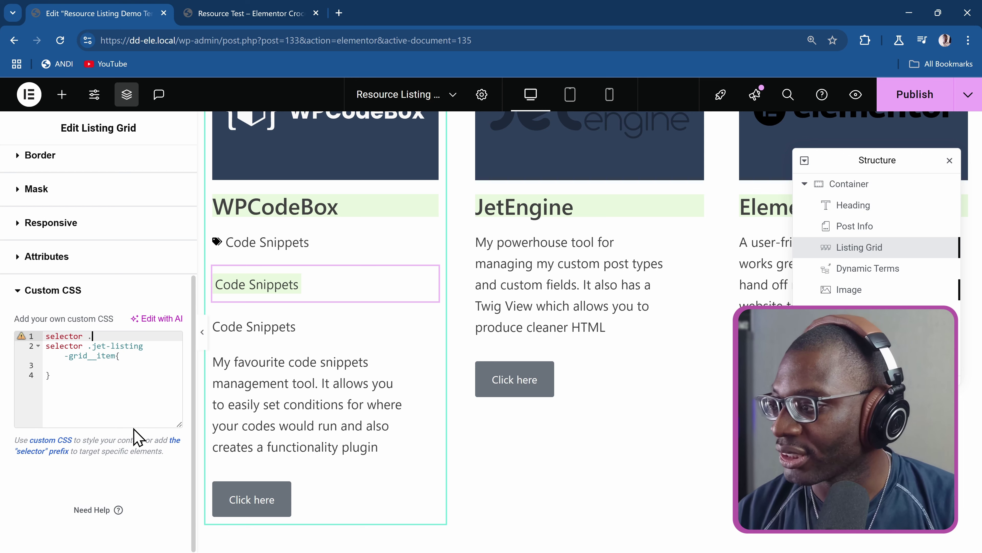
pyautogui.write(' .')
pyautogui.write('jet-listing-grid__item')
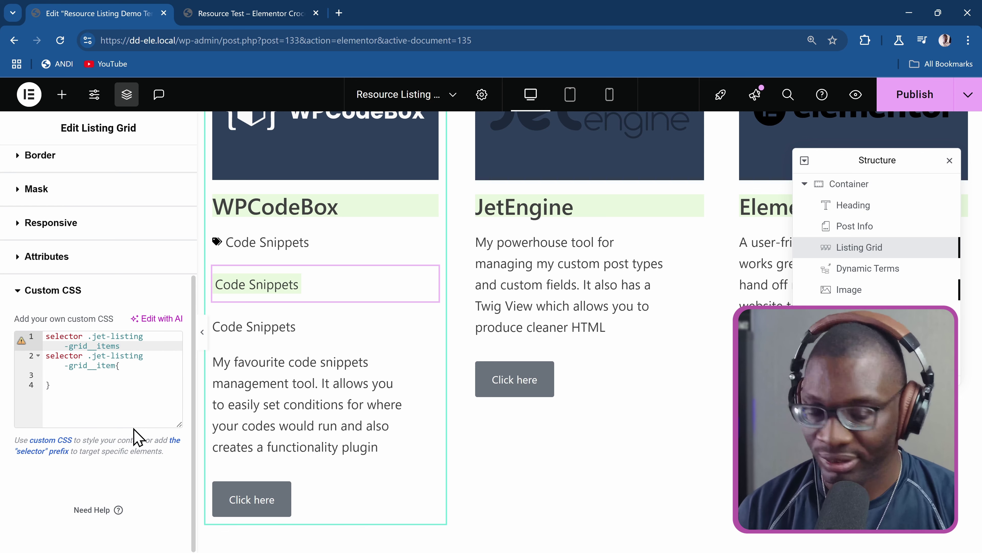
pyautogui.write('s{')
pyautogui.press('Return')
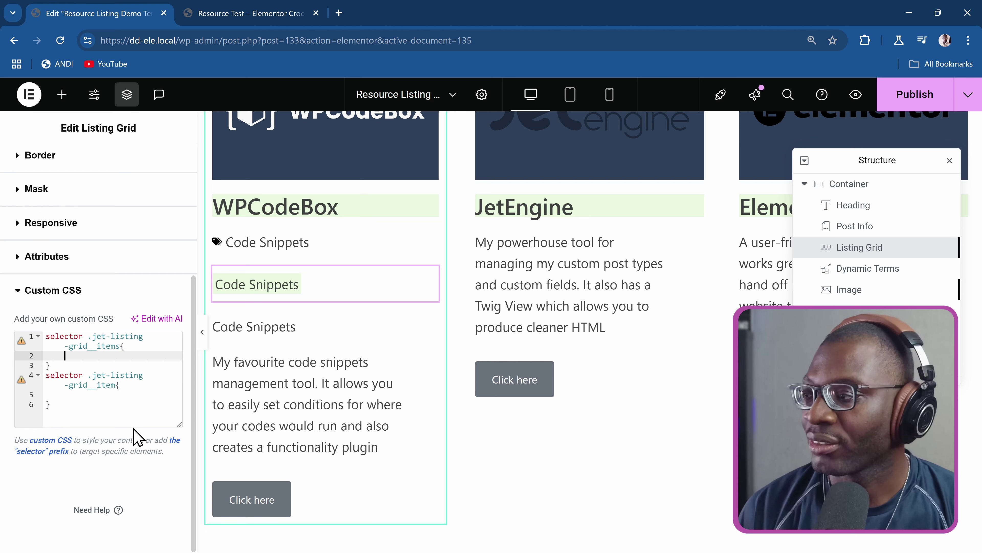
# - Fill the .jet-listing-grid__items rule with padding: 0, margin: 0 and width: 100%
pyautogui.write('padding:;')
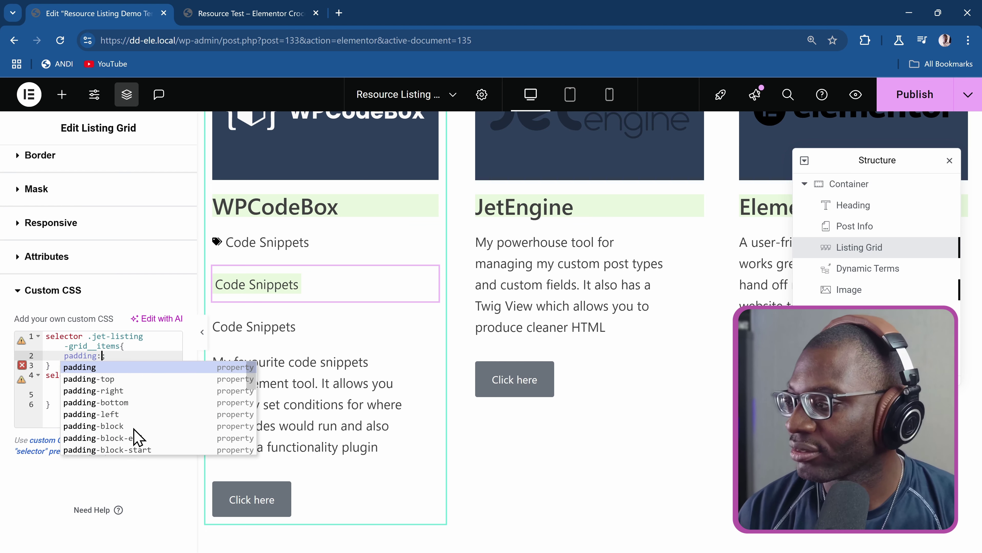
pyautogui.press('Return')
pyautogui.write('0;')
pyautogui.press('Return')
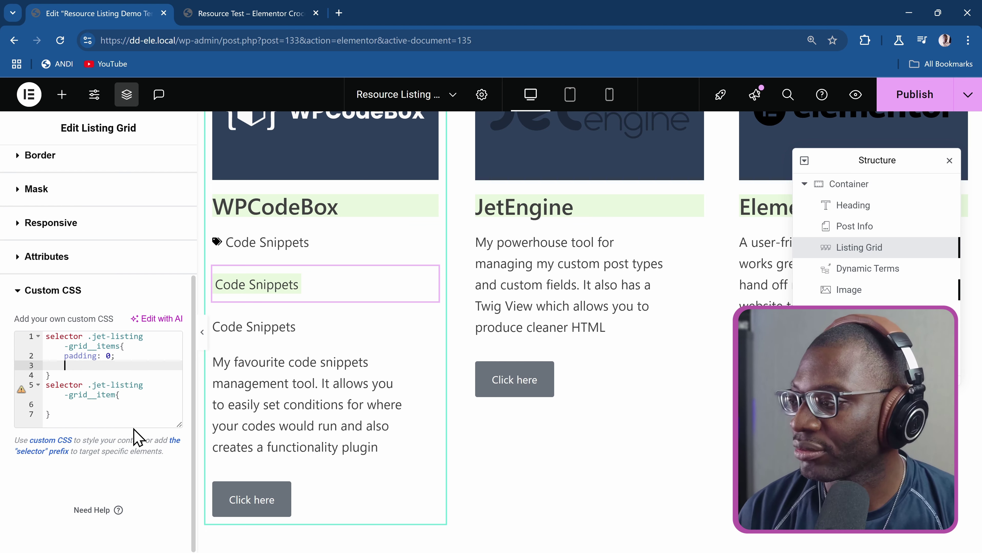
pyautogui.write('margin')
pyautogui.press('Return')
pyautogui.write('0;')
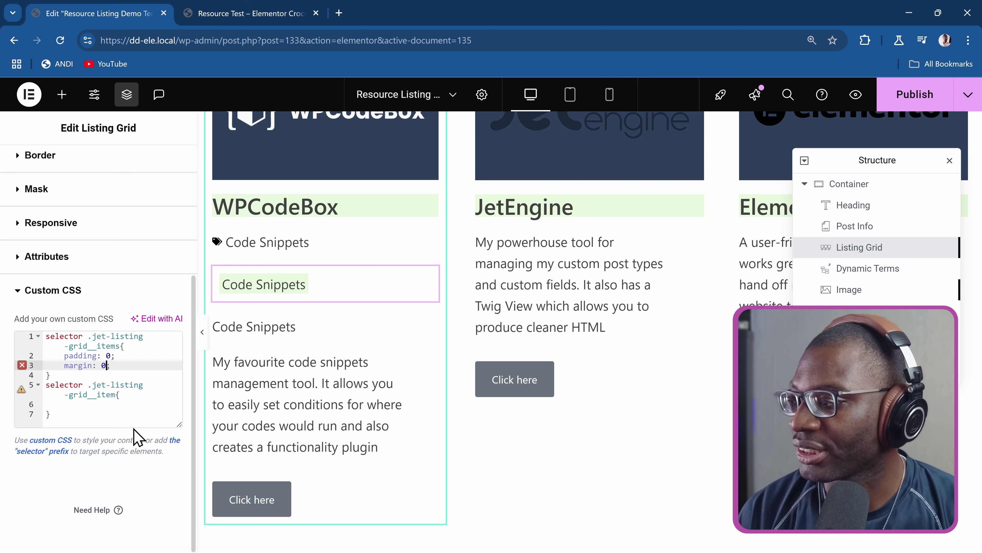
pyautogui.press('Return')
pyautogui.write('width')
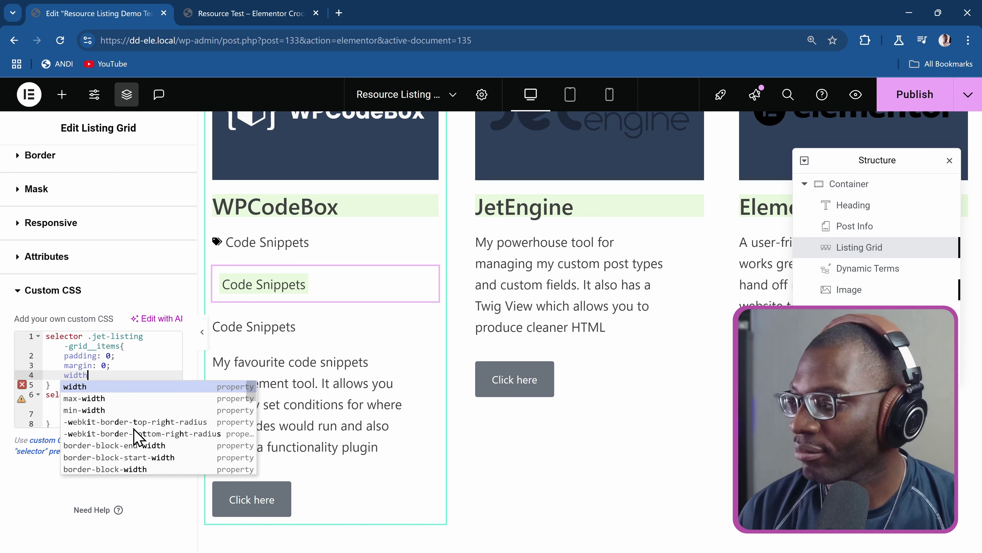
pyautogui.press('Return')
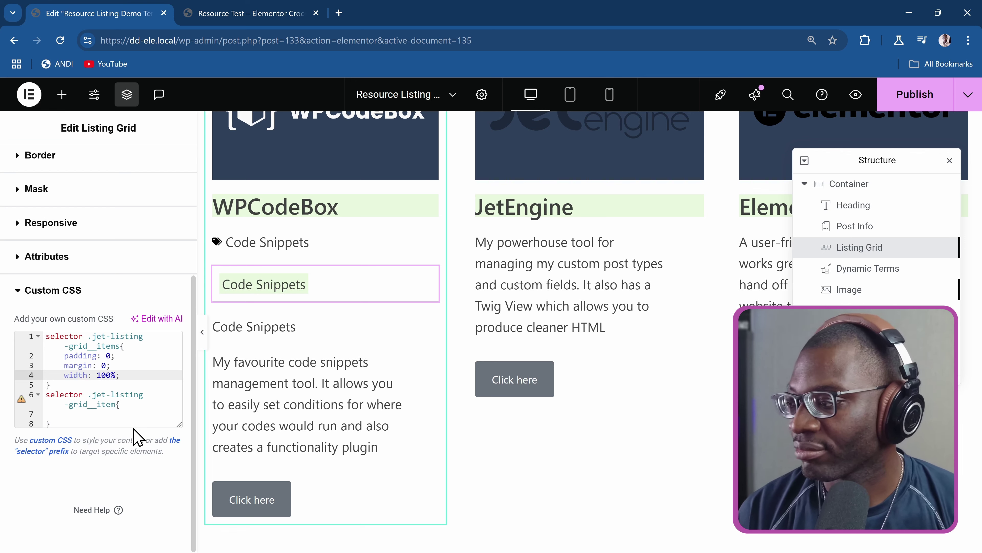
# - Add width: fit-content and flex: 0 1 auto to the .jet-listing-grid__item rule, and publish the template
pyautogui.press('Down')
pyautogui.press('Down')
pyautogui.press('Down')
pyautogui.press('Down')
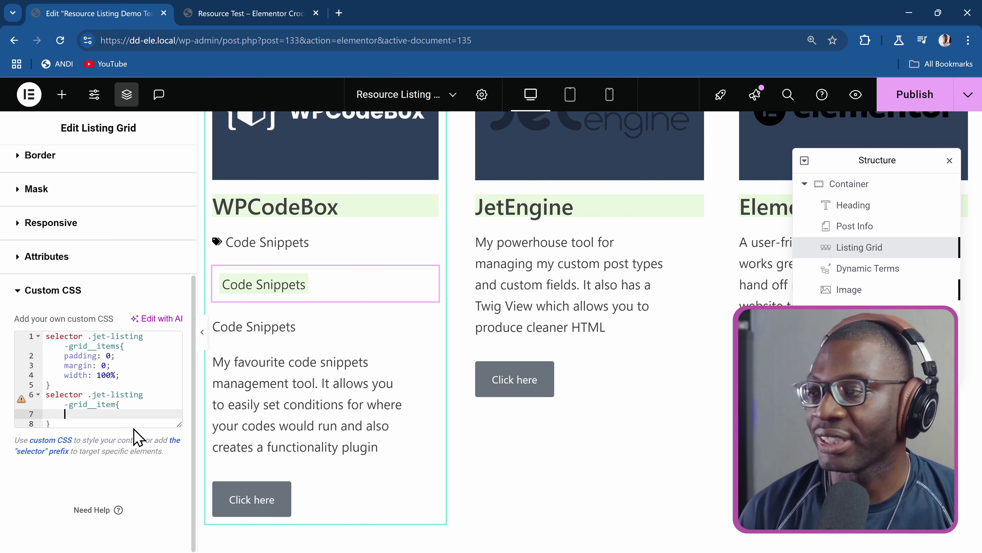
pyautogui.write('width')
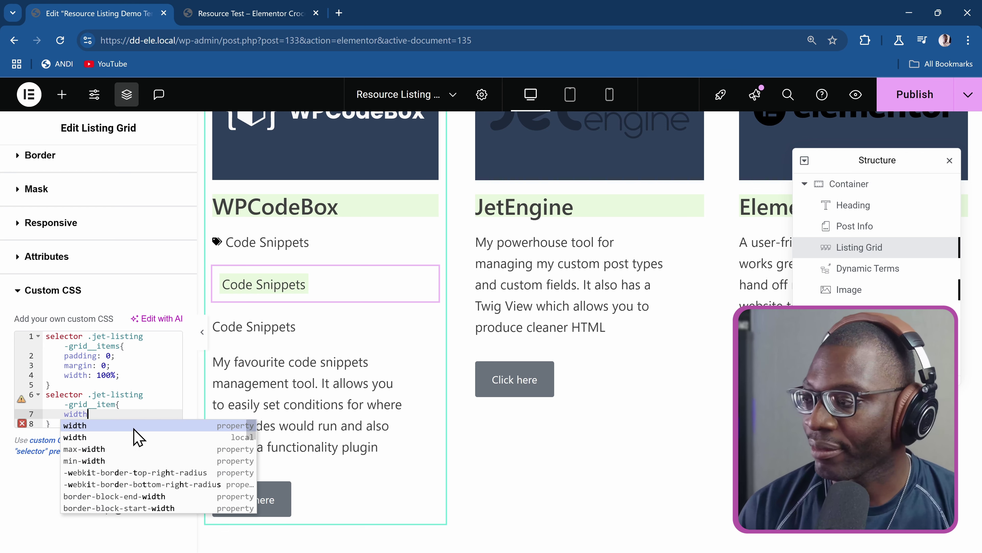
pyautogui.press('Return')
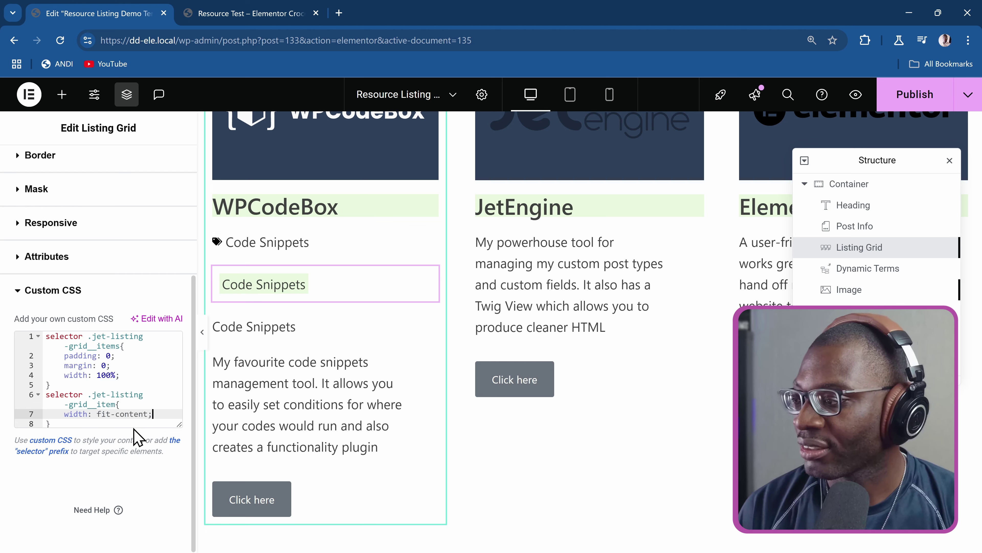
pyautogui.press('Return')
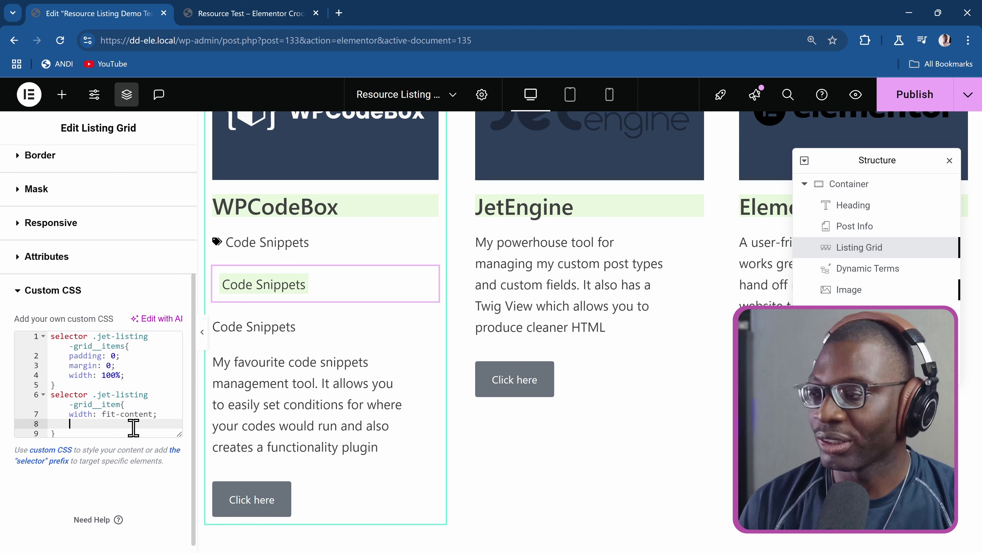
pyautogui.write('flex')
pyautogui.press('Return')
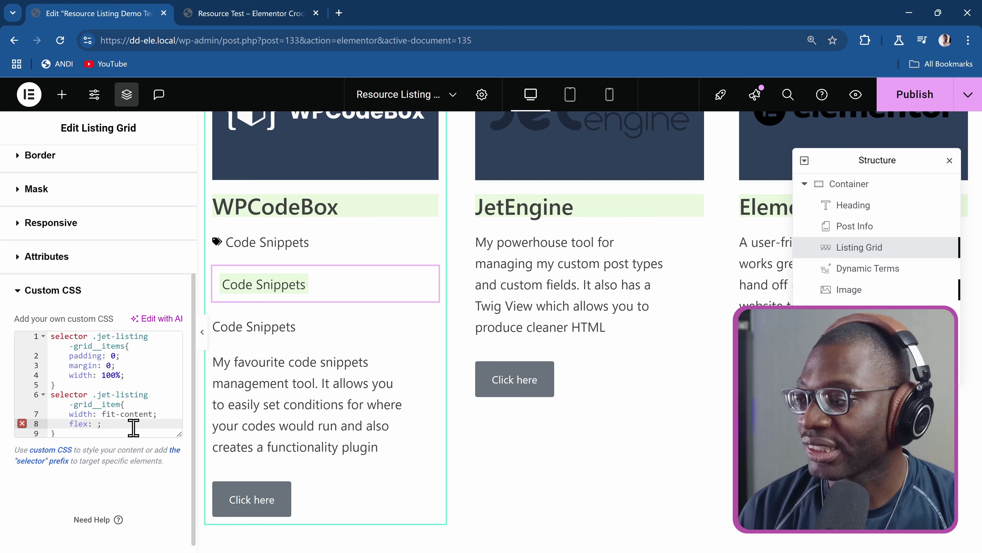
pyautogui.write('0 1 auto')
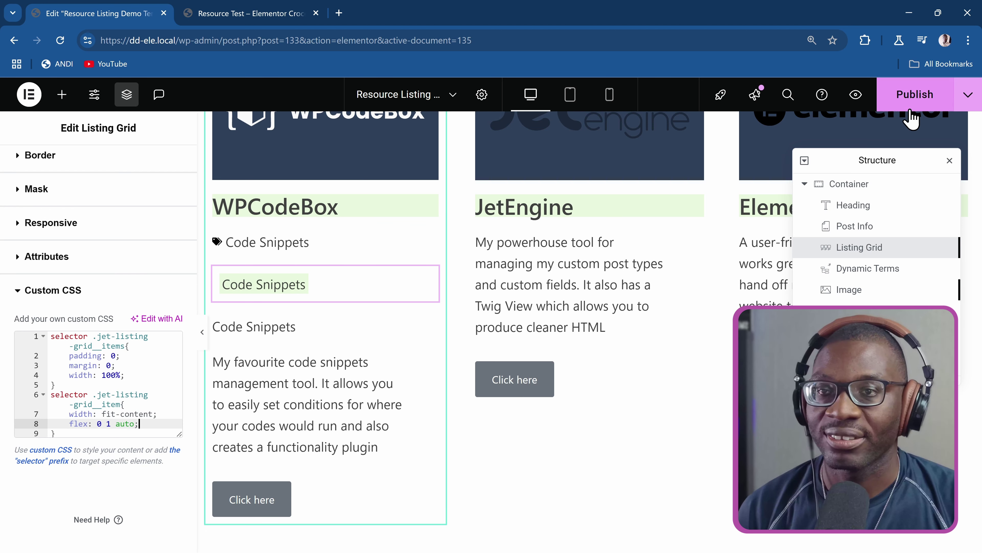
pyautogui.click(905, 102)
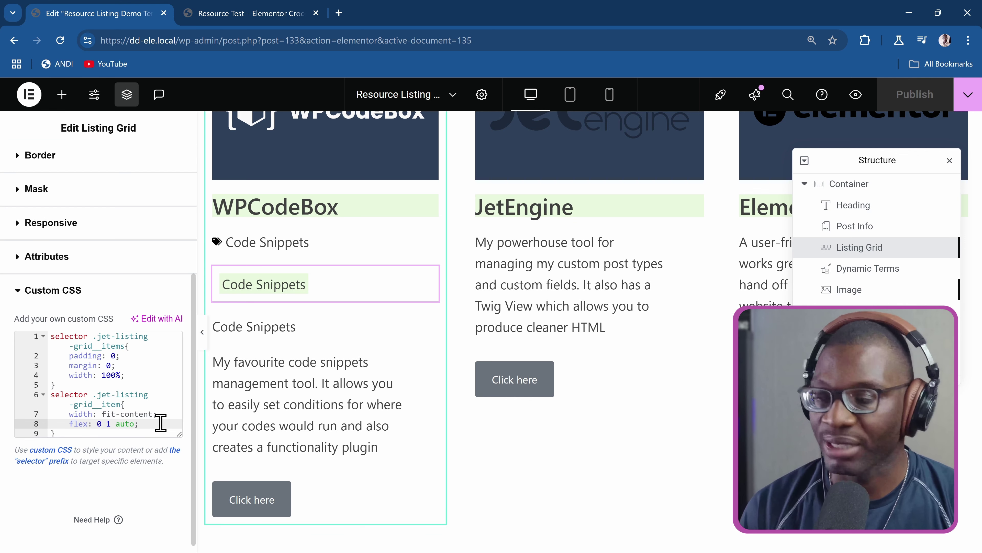
# - Add padding: 0 and margin: 0 to the end of the .jet-listing-grid__item rule
pyautogui.press('Return')
pyautogui.write('padding:')
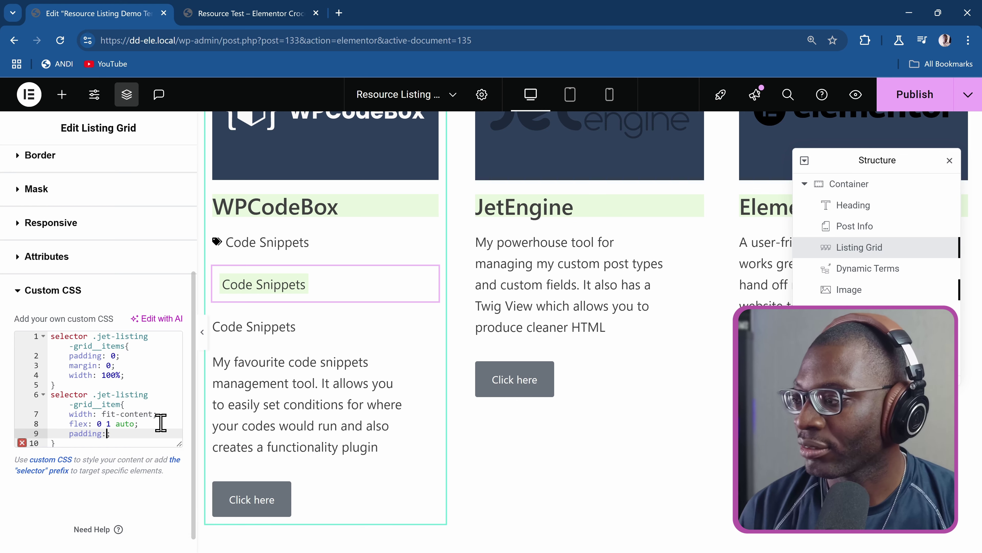
pyautogui.write(' 0;')
pyautogui.press('Return')
pyautogui.write('margin: 0;')
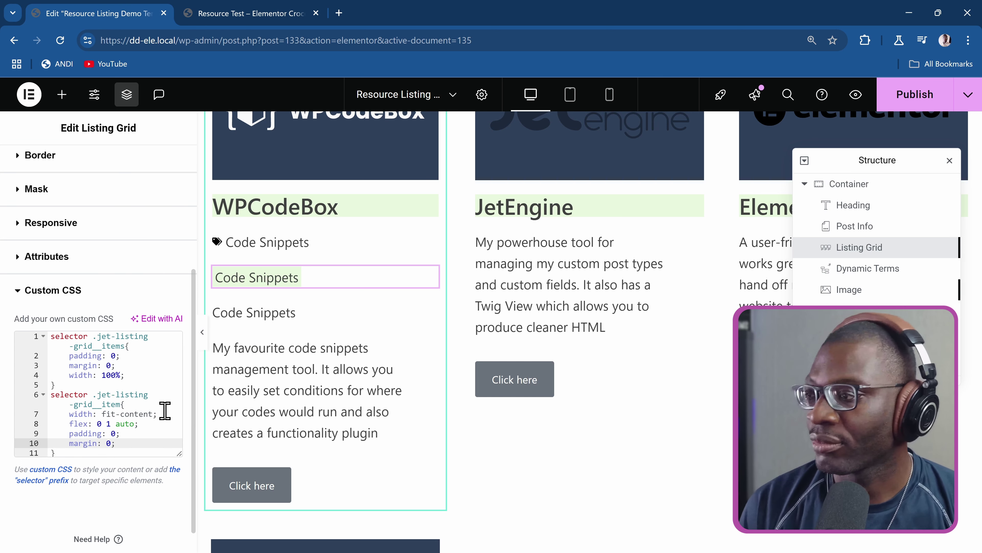
# - Add gap: 1em below the width in the .jet-listing-grid__items rule and publish the template
pyautogui.click(149, 373)
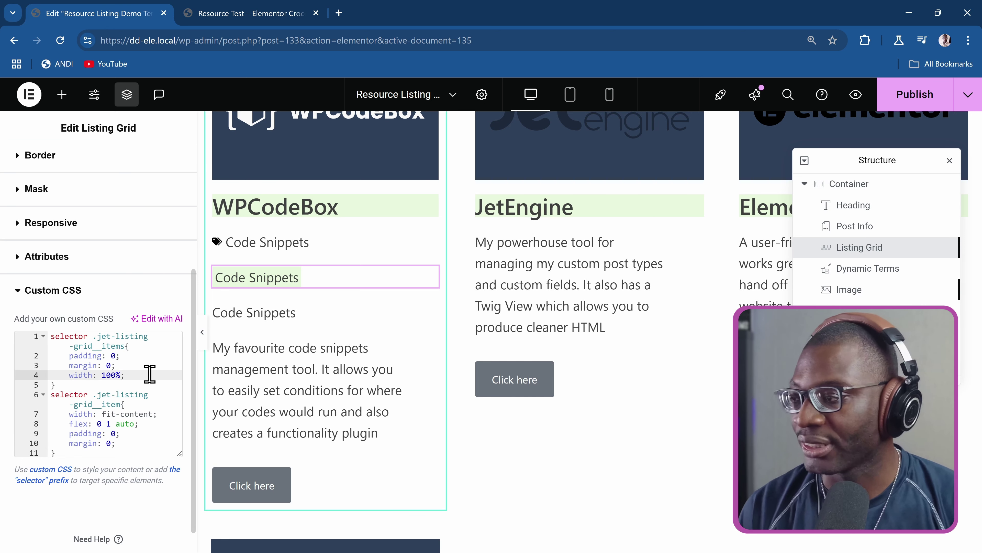
pyautogui.press('Return')
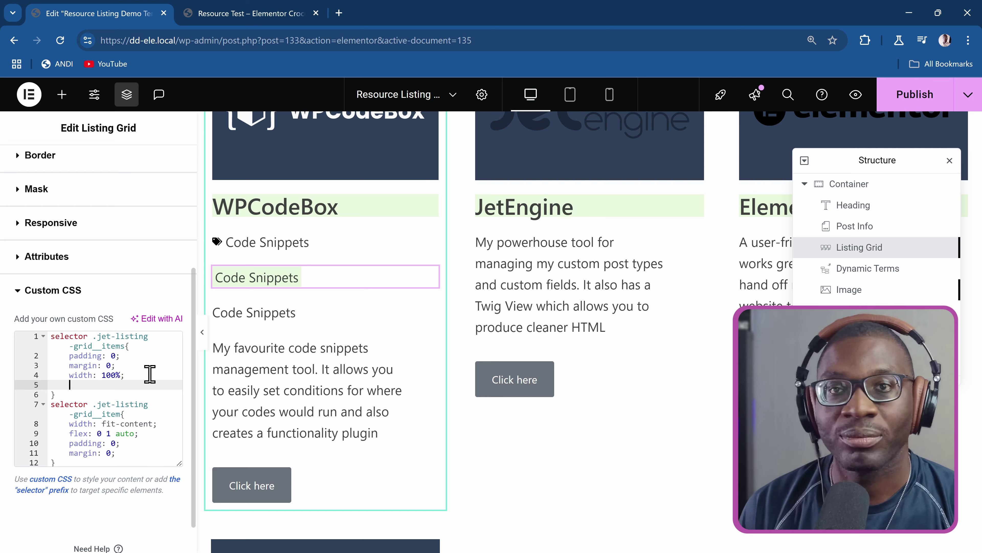
pyautogui.write('gap: 1em;')
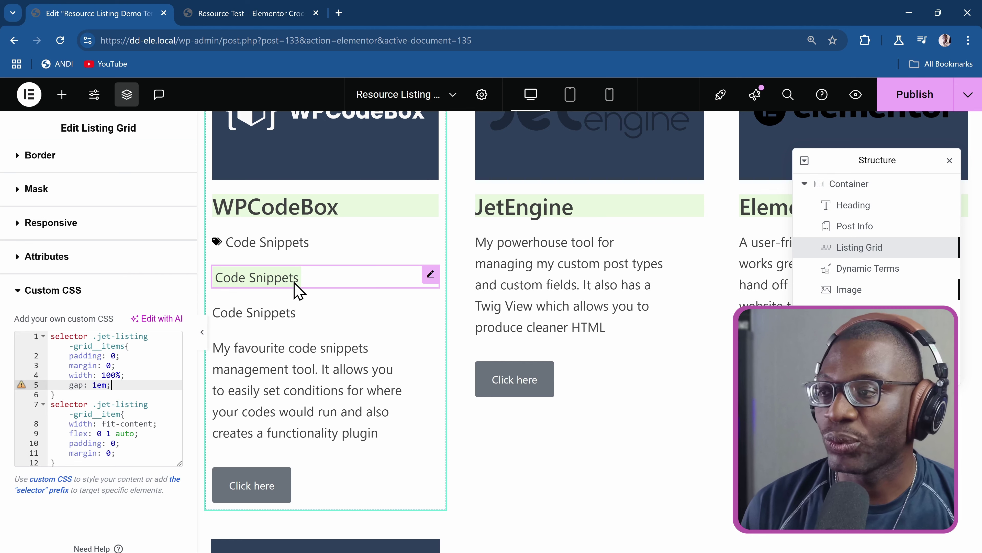
pyautogui.click(919, 103)
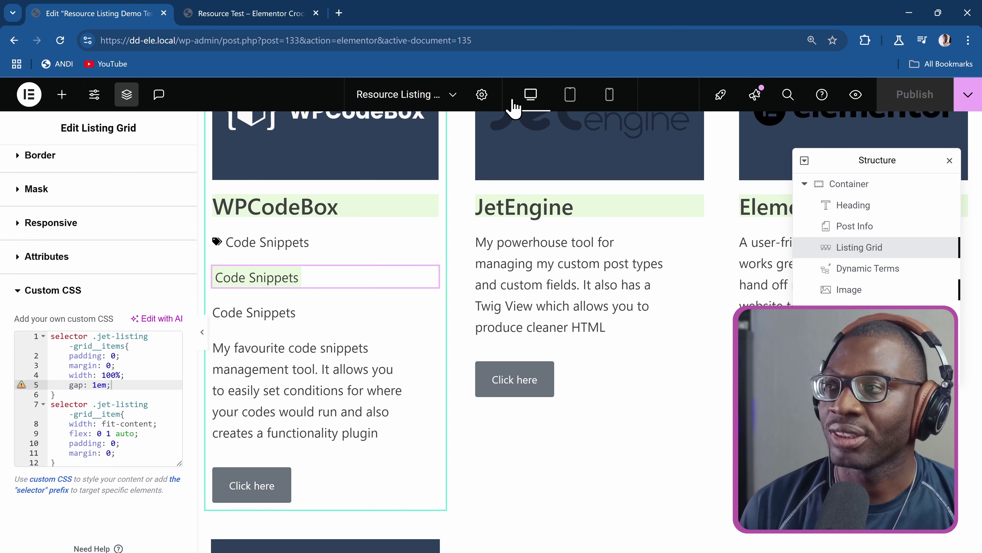
# - On the Resource Test page, close the developer tools and check the term label spacing down to the Dynamic Shortcodes resource
pyautogui.click(247, 16)
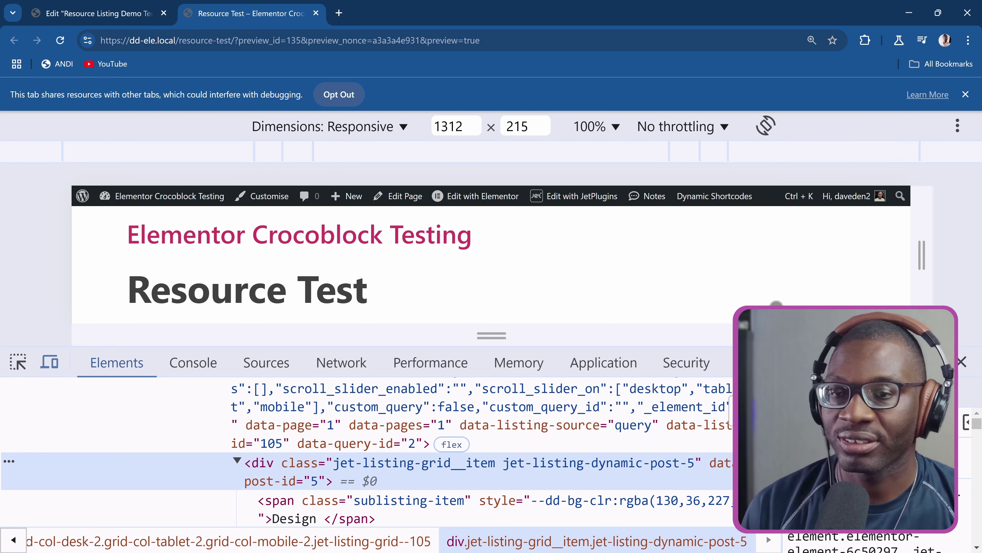
pyautogui.click(962, 362)
pyautogui.scroll(-10, 501, 350)
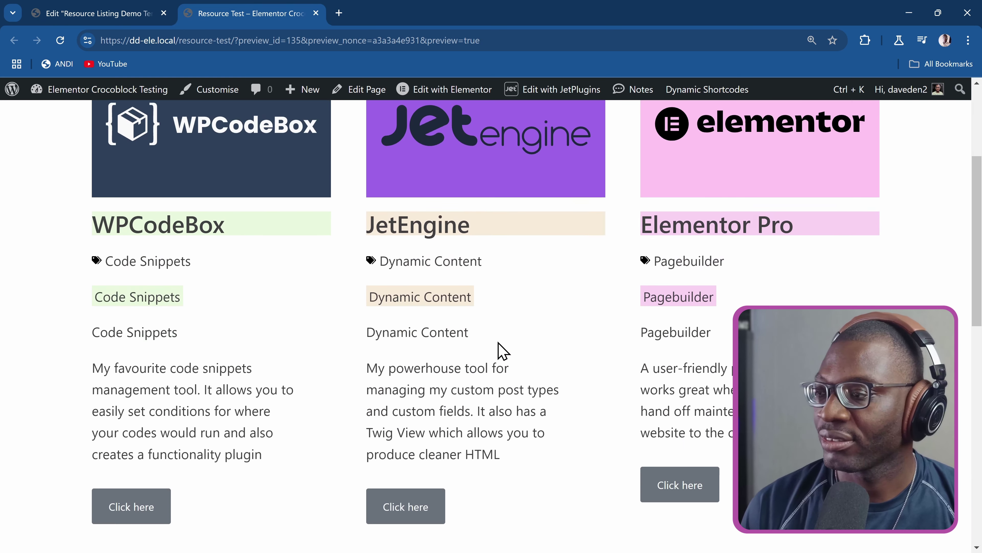
pyautogui.scroll(-6, 500, 350)
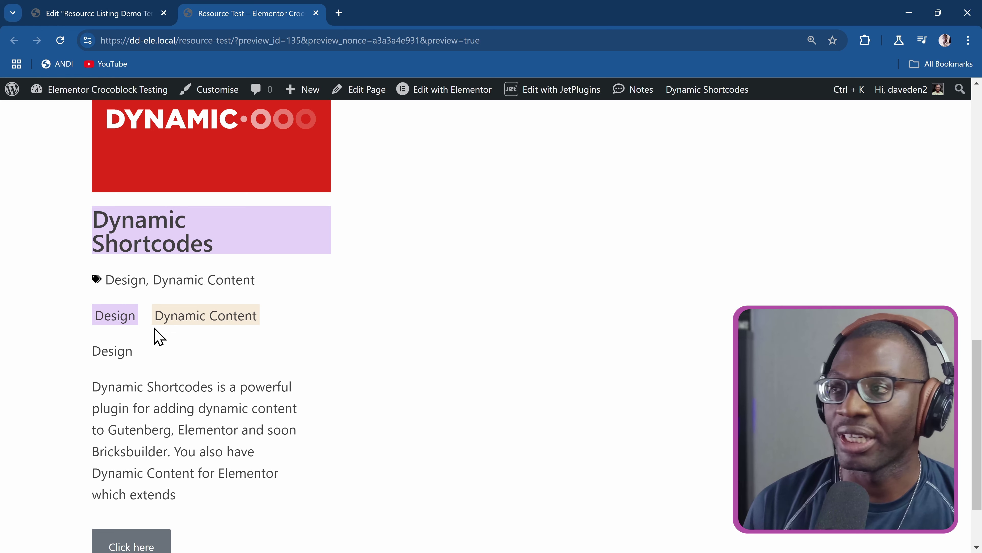
# - Back in the template editor, set the gap in the .jet-listing-grid__items rule to .5em and publish
pyautogui.click(133, 11)
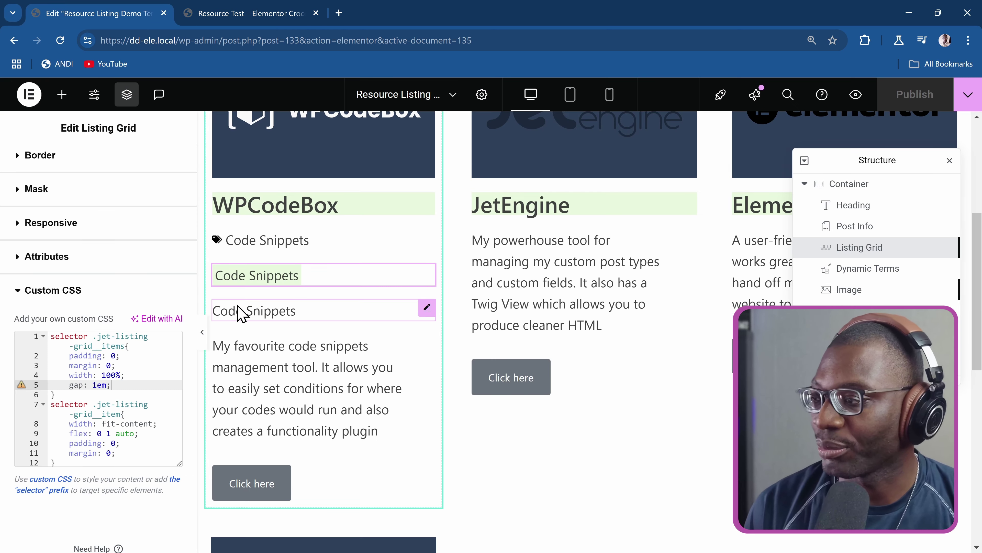
pyautogui.click(93, 385)
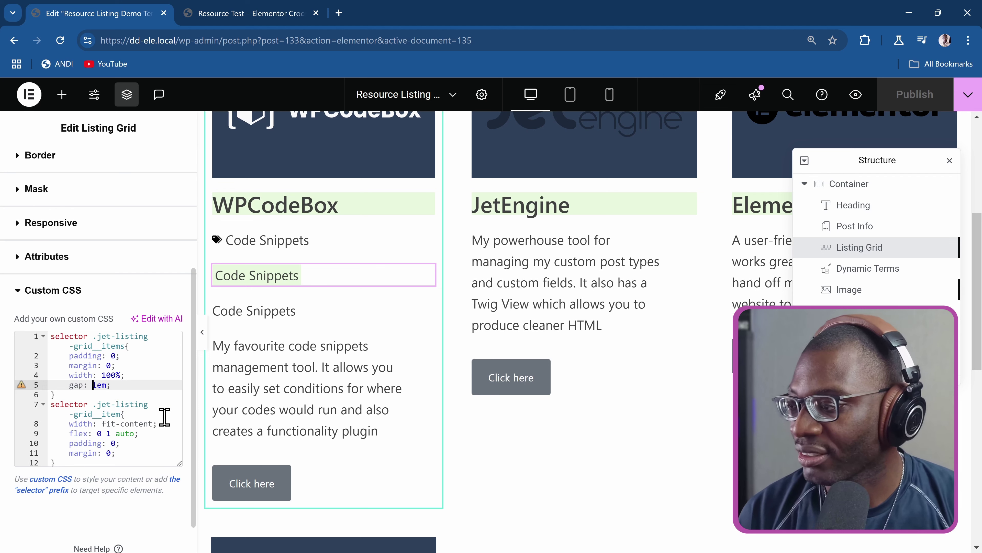
pyautogui.press('BackSpace')
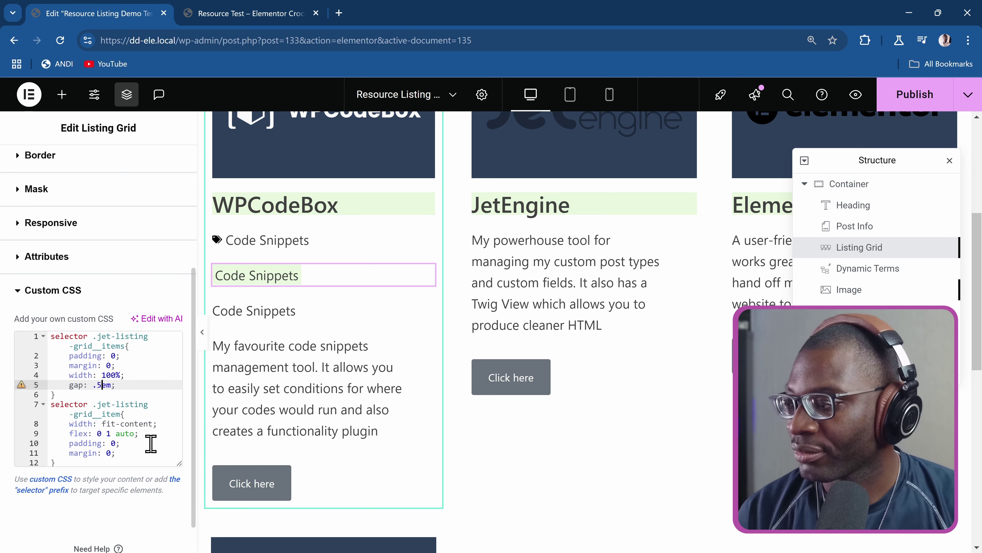
pyautogui.click(931, 100)
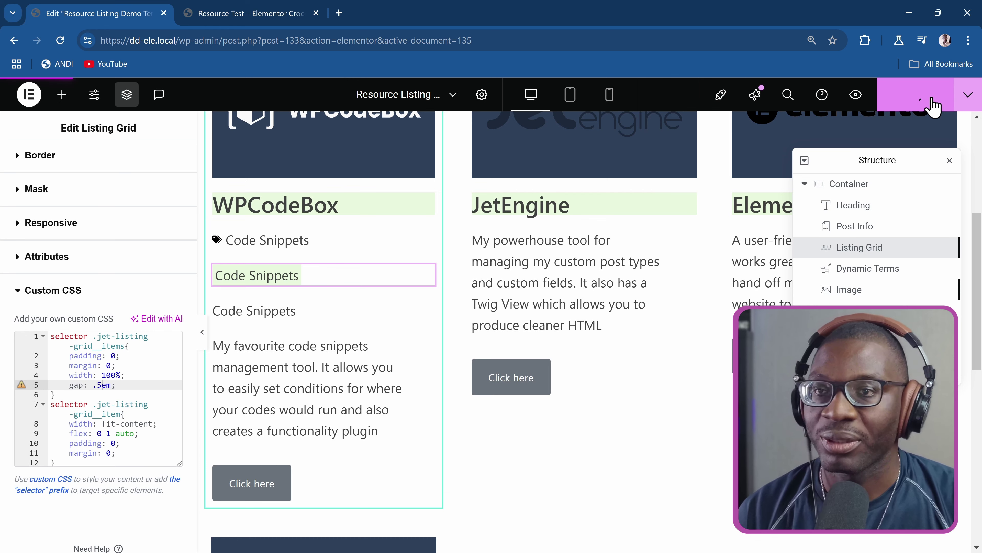
# - Check the spacing between the Design and Dynamic Content labels of Dynamic Shortcodes on the Resource Test page
pyautogui.click(239, 17)
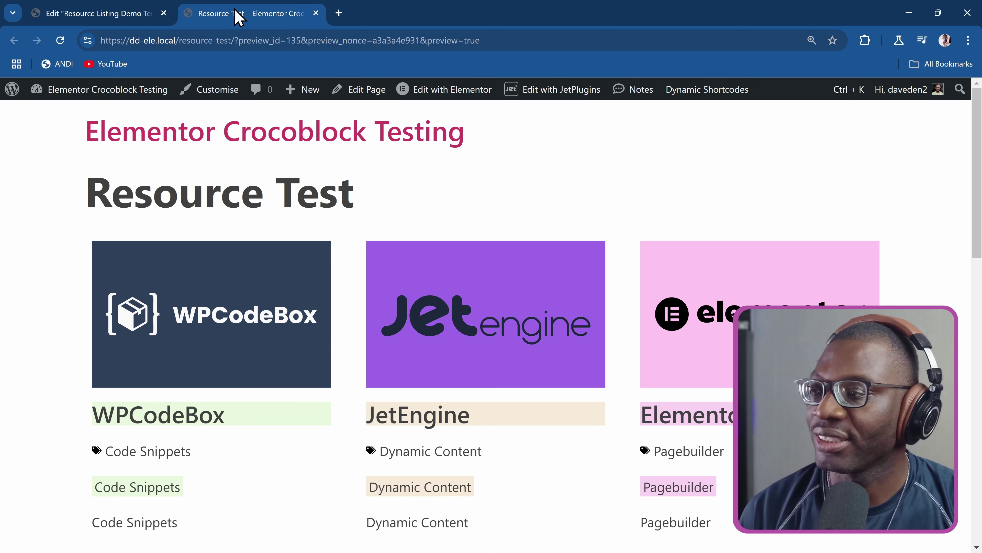
pyautogui.scroll(-10, 214, 271)
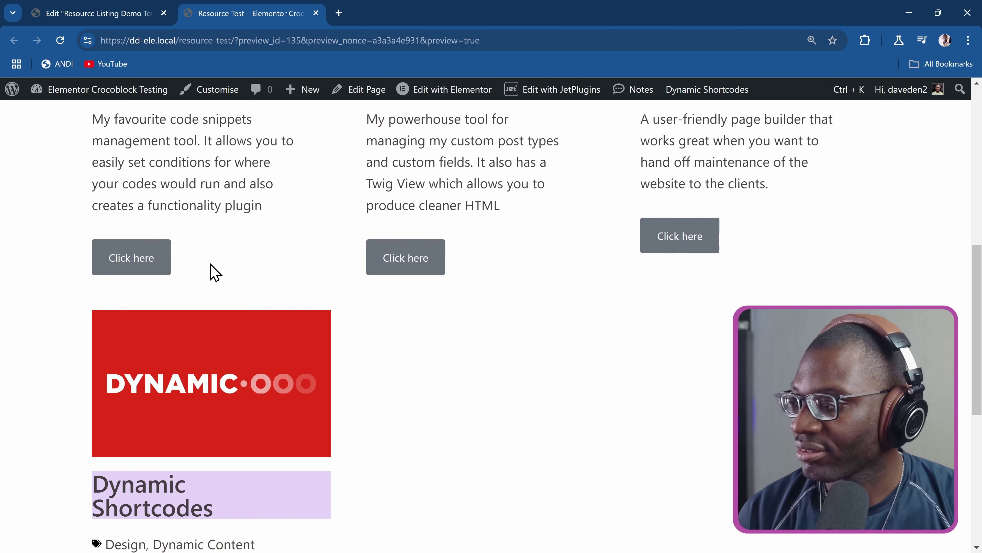
pyautogui.scroll(-6, 214, 271)
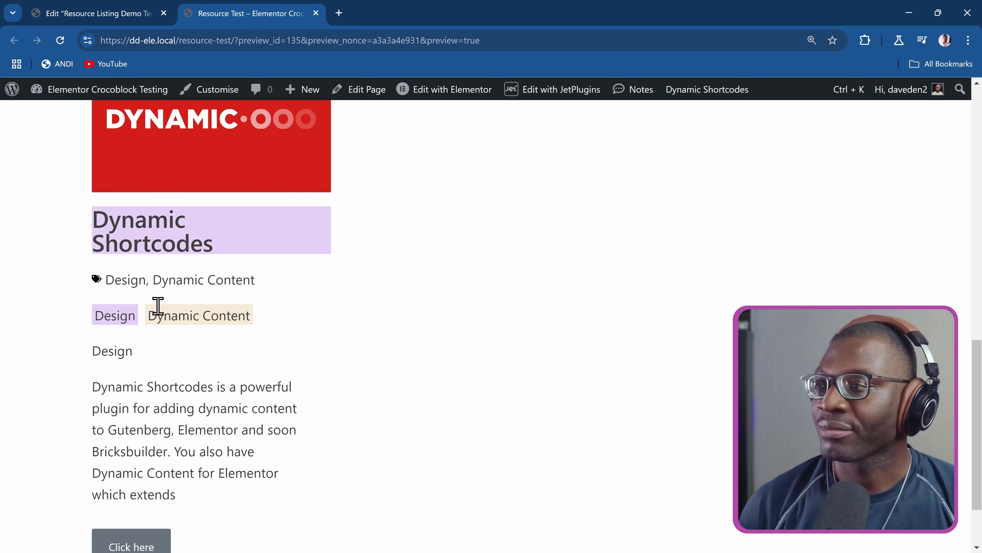
pyautogui.scroll(8, 185, 312)
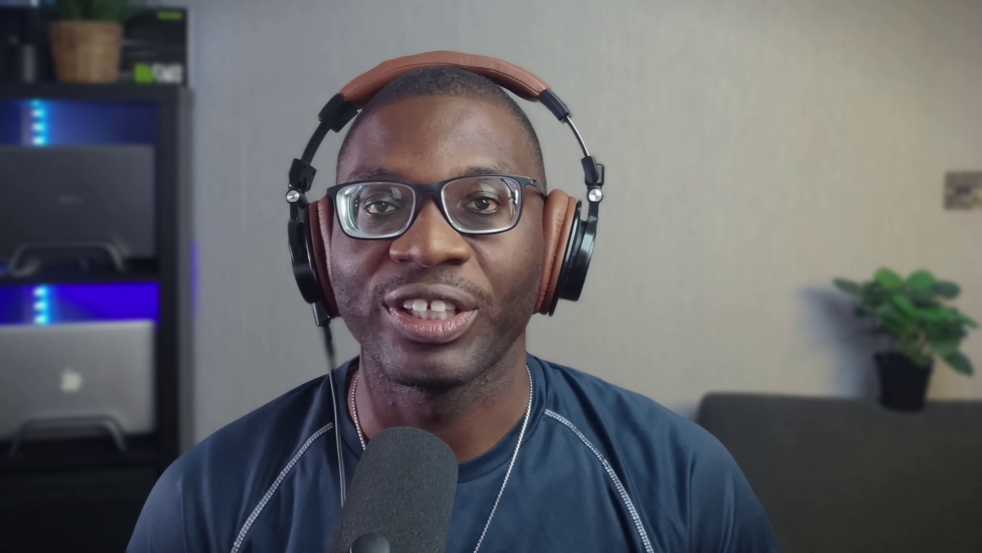